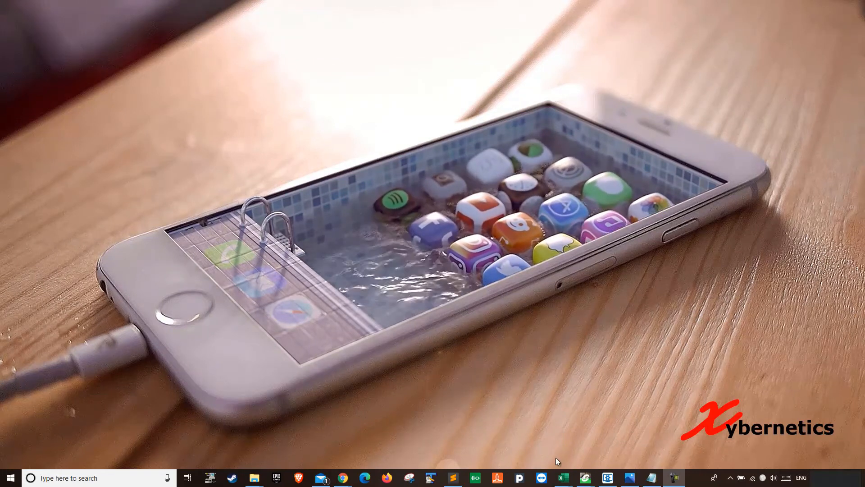
- Switch to the PLC_710_R34 project in EcoStruxure Control Expert and expand its Configuration folder down to the PLC bus
mouse_move(586, 477)
left_click(520, 433)
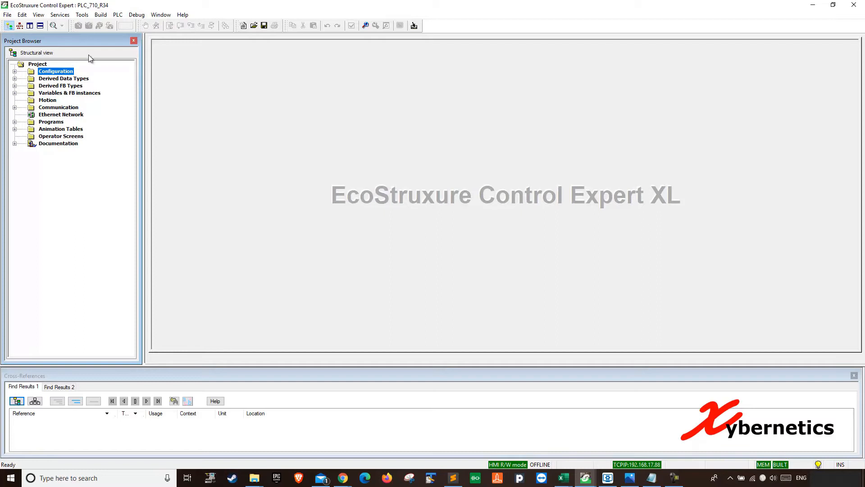
left_click(15, 72)
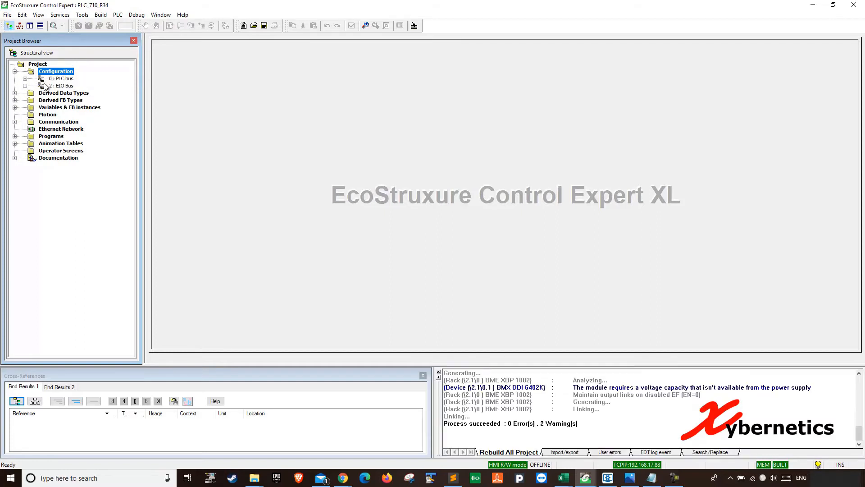
left_click(60, 79)
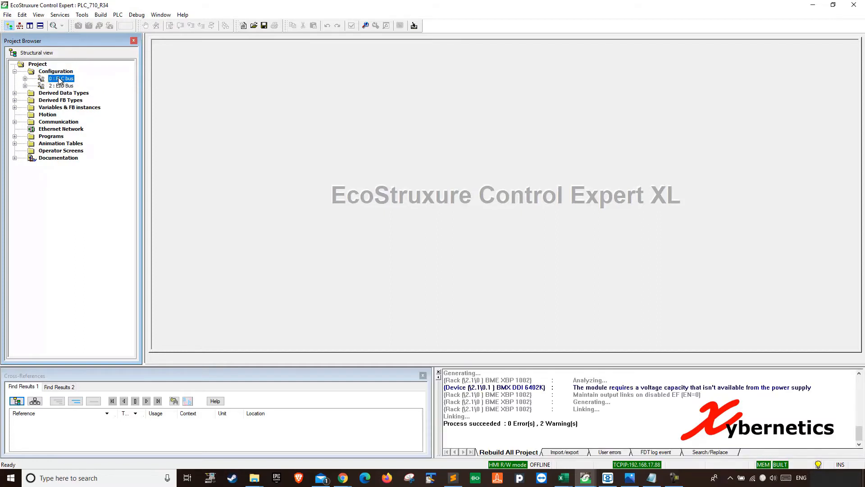
- View the M580 remote I/O and hot standby architecture diagram in Photos, then return to the project
left_click_drag(589, 0, 577, 54)
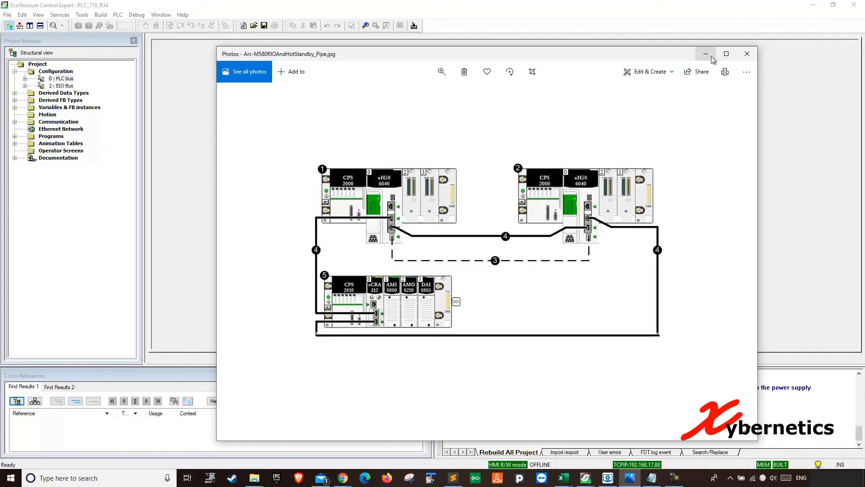
left_click_drag(675, 53, 721, 0)
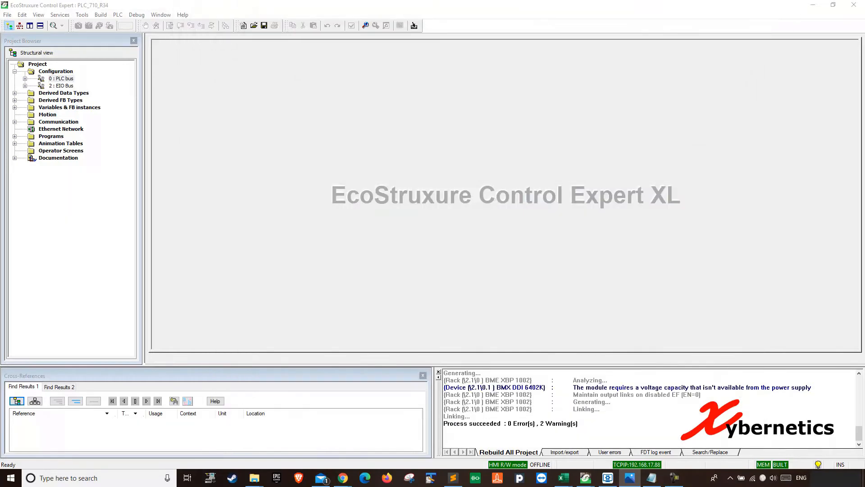
- Open the EIO Bus rack, hide the Hardware Catalog, and select the eAHO 0412 module in slot 9
left_click(67, 86)
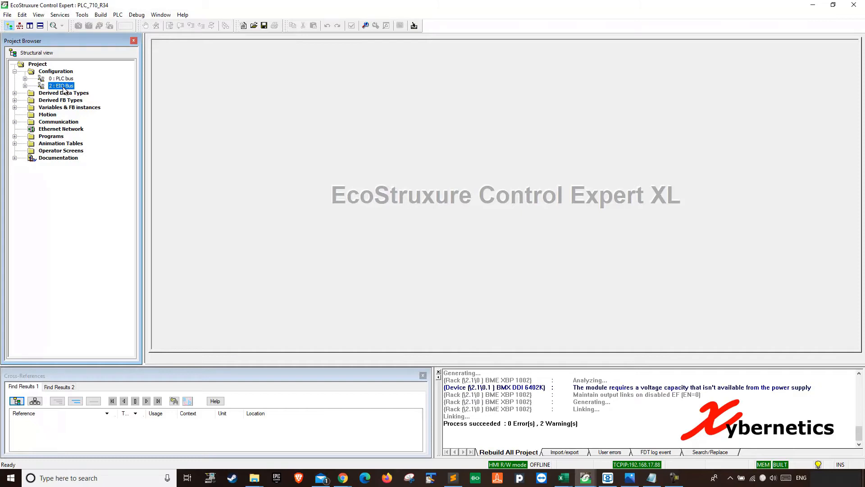
double_click(64, 87)
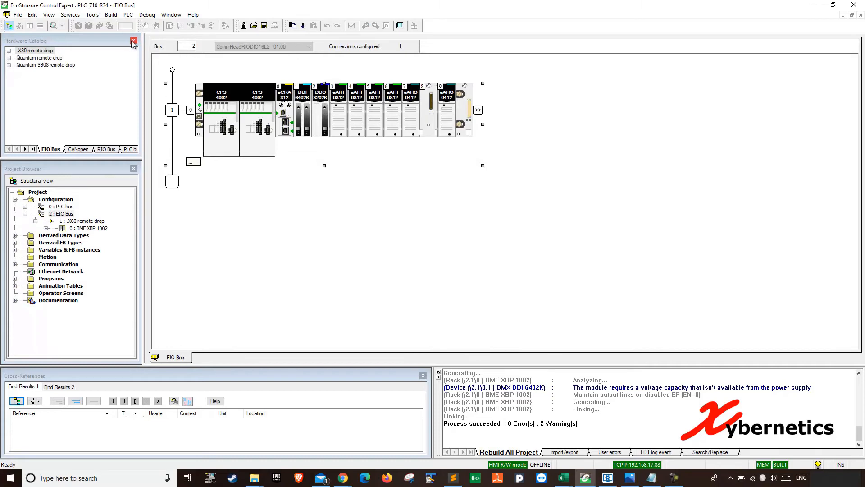
left_click(134, 41)
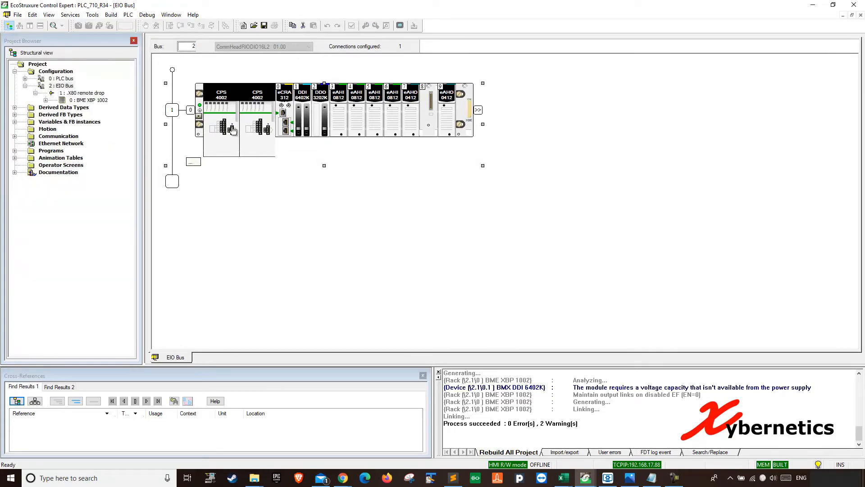
left_click(452, 99)
- Look at the PLC bus rack, then close it and the Hardware Catalog to return to the EIO Bus
double_click(70, 79)
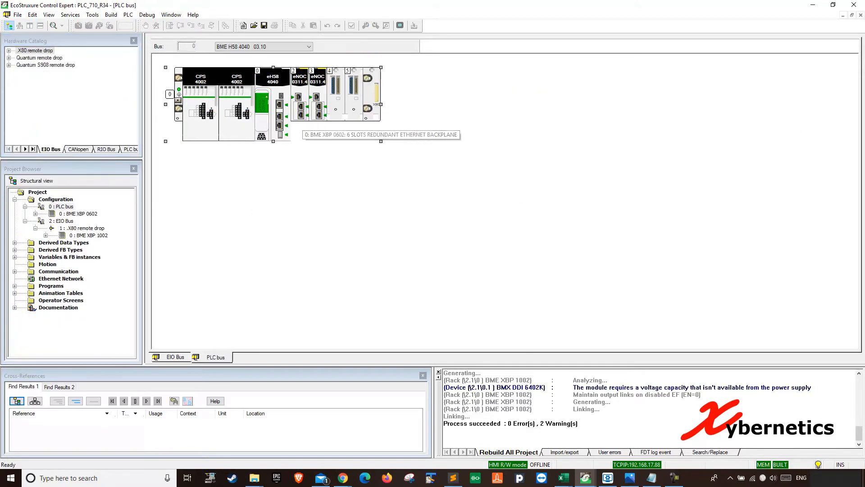
left_click(861, 15)
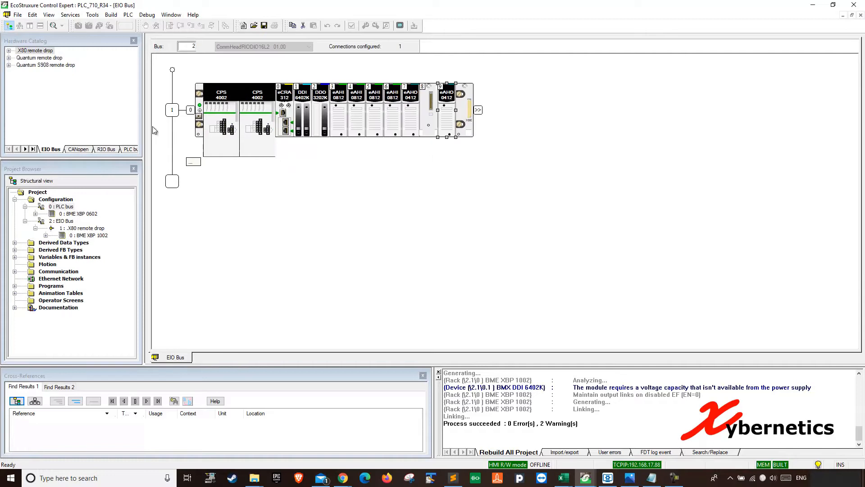
left_click(133, 41)
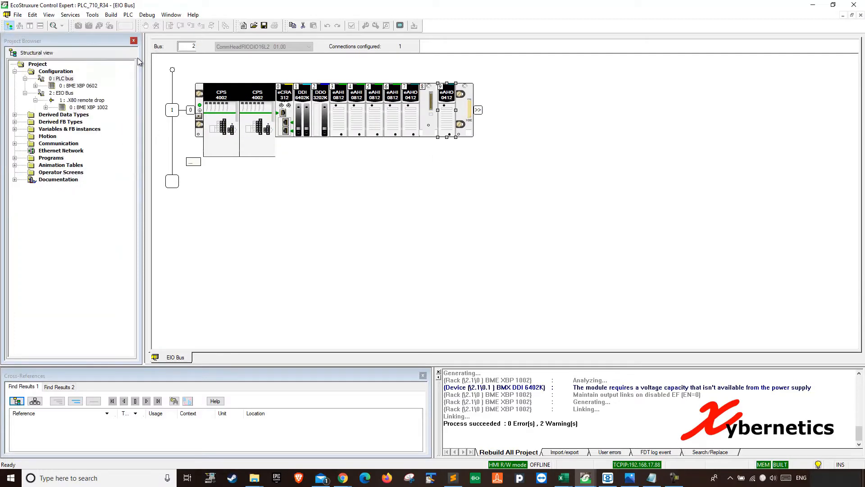
- Check the PLC address and TCPIP media, test the connection, and accept the address settings
left_click(128, 14)
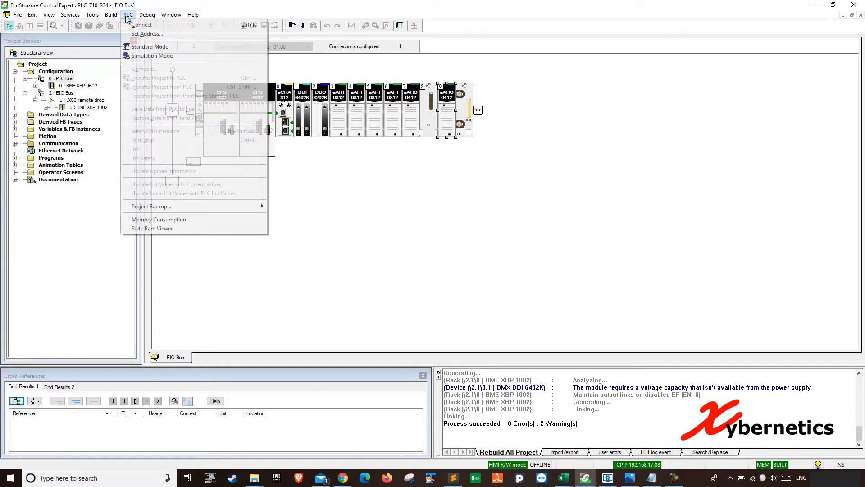
left_click(149, 33)
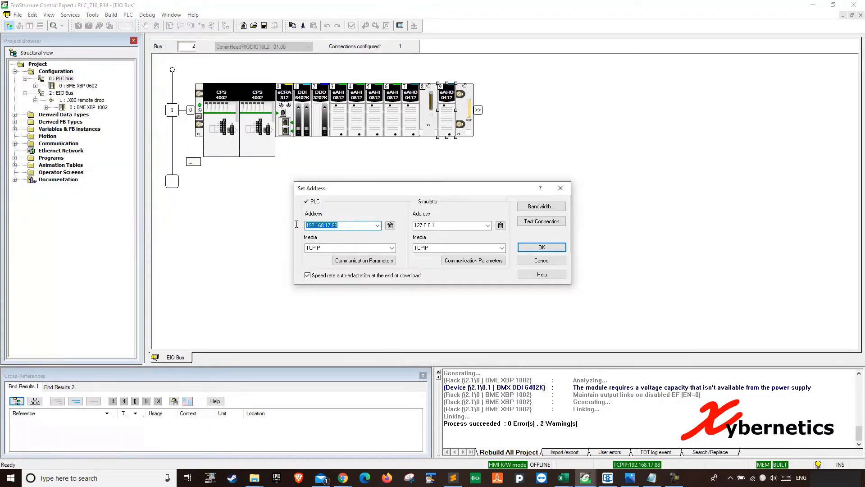
left_click(341, 246)
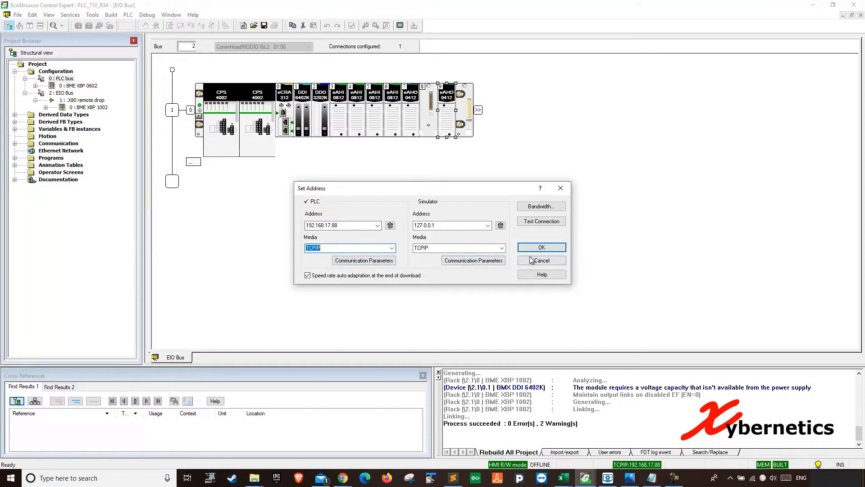
left_click(542, 221)
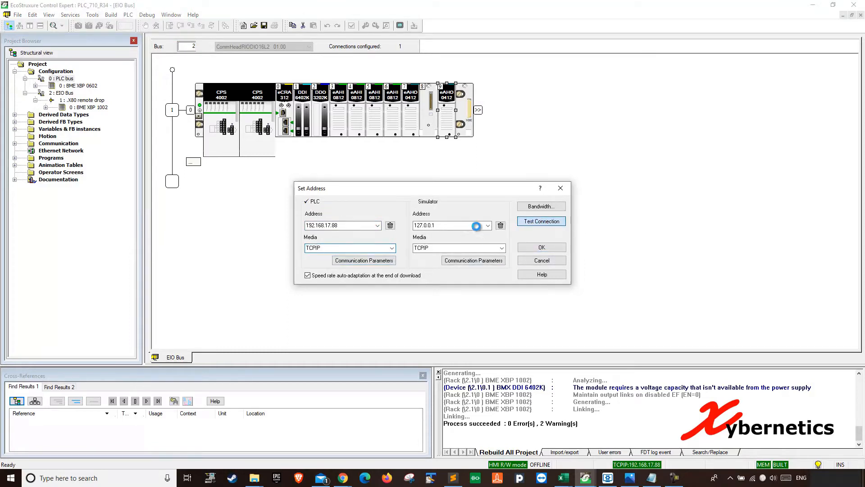
left_click(498, 259)
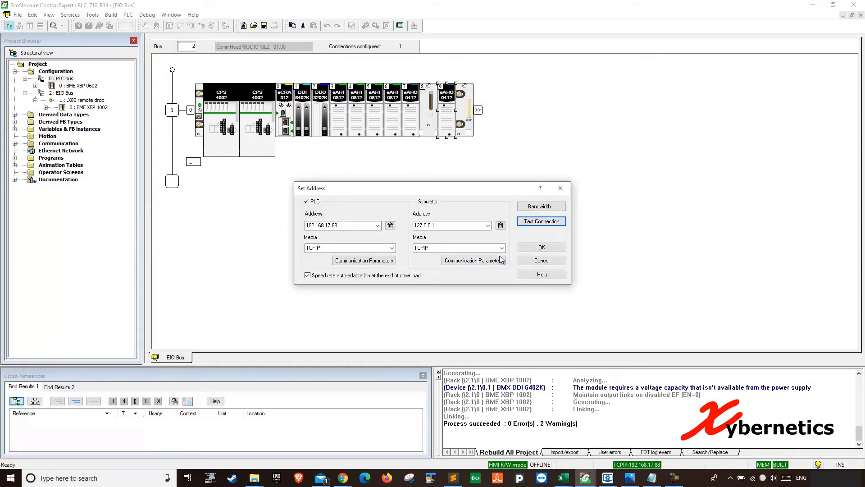
double_click(334, 225)
left_click(546, 250)
- Inspect the IP configuration of the CPU's Ethernet communicator head on the PLC bus, then close its editors and the Hardware Catalog
double_click(68, 80)
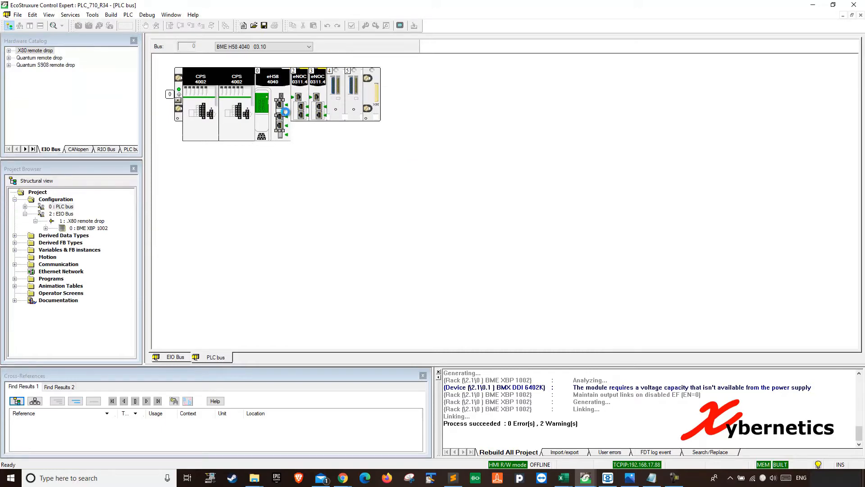
double_click(281, 110)
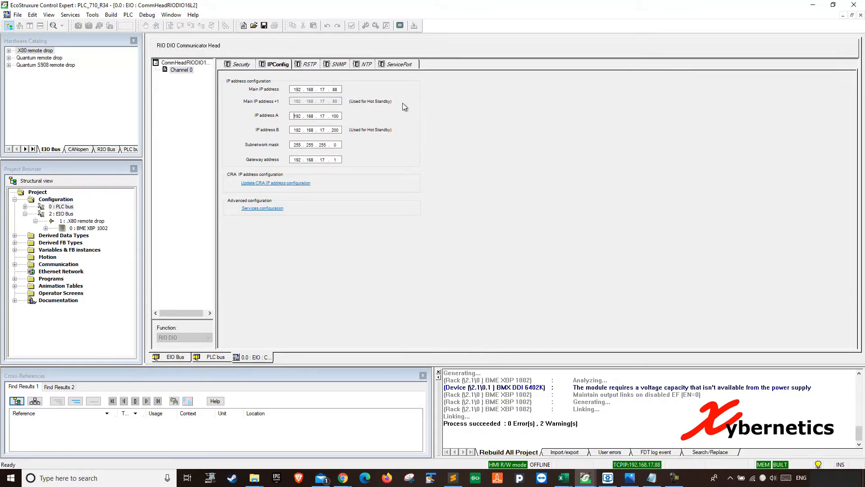
left_click(861, 15)
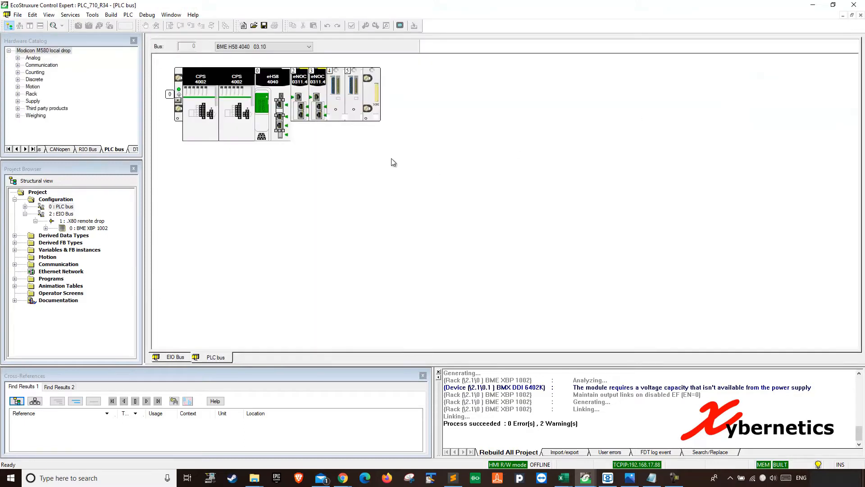
left_click(861, 15)
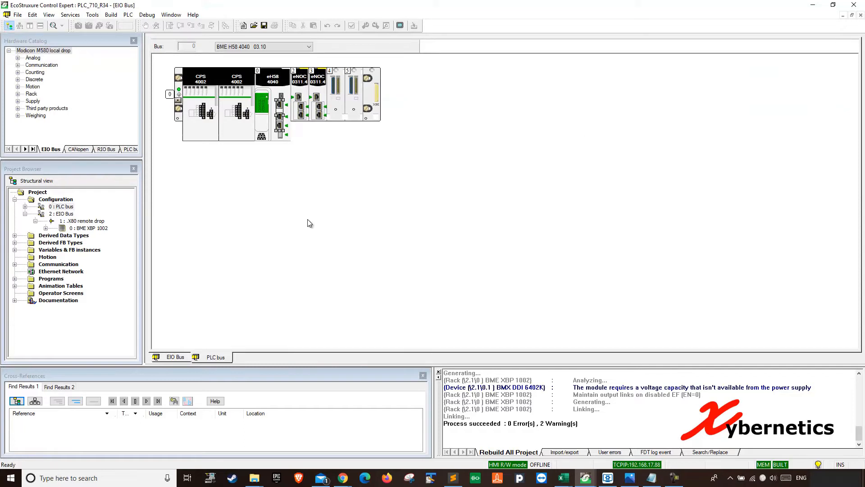
left_click(134, 42)
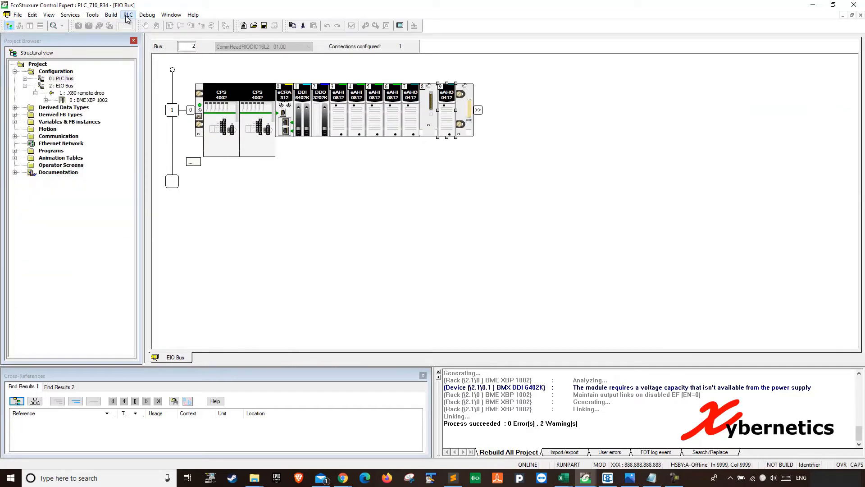
- Confirm the PLC address settings and connect to the PLC
left_click(128, 15)
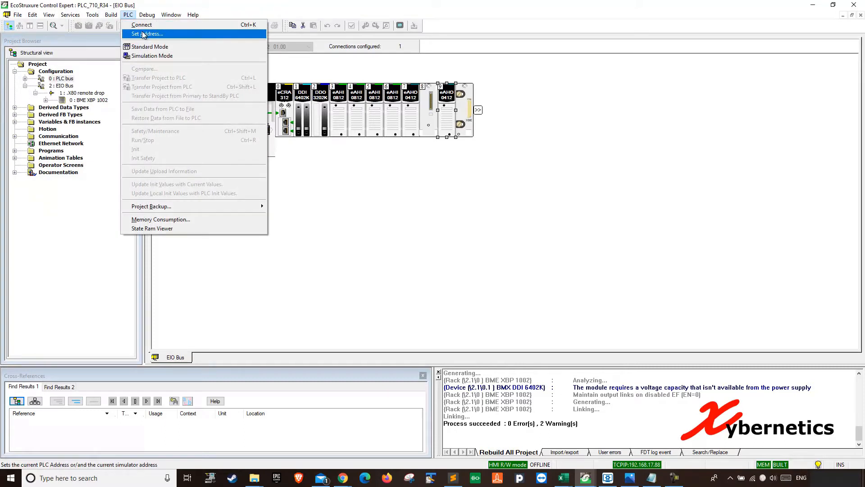
left_click(144, 33)
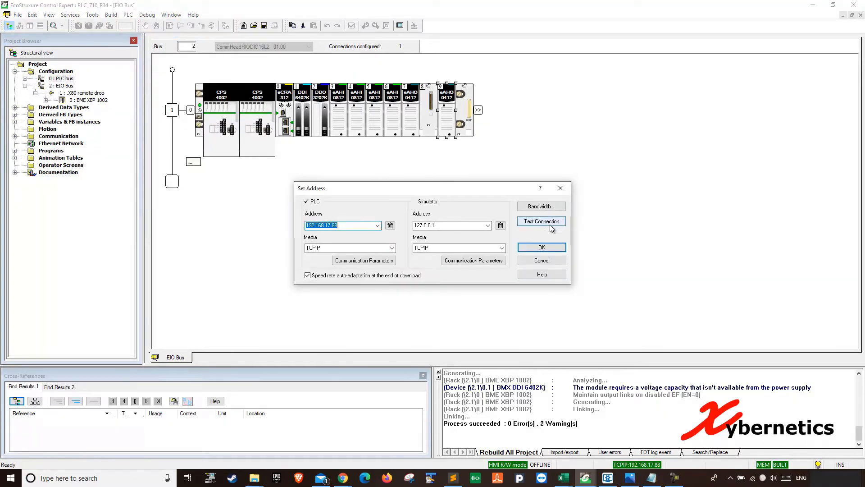
left_click(542, 248)
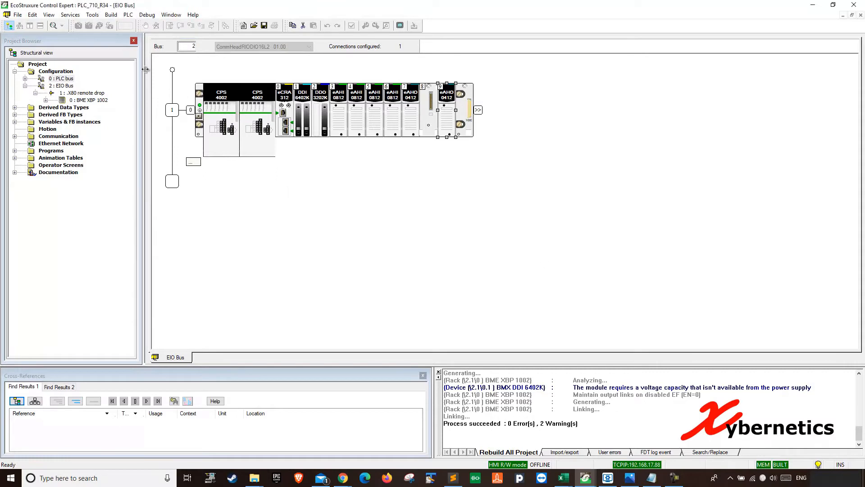
left_click(128, 15)
left_click(138, 24)
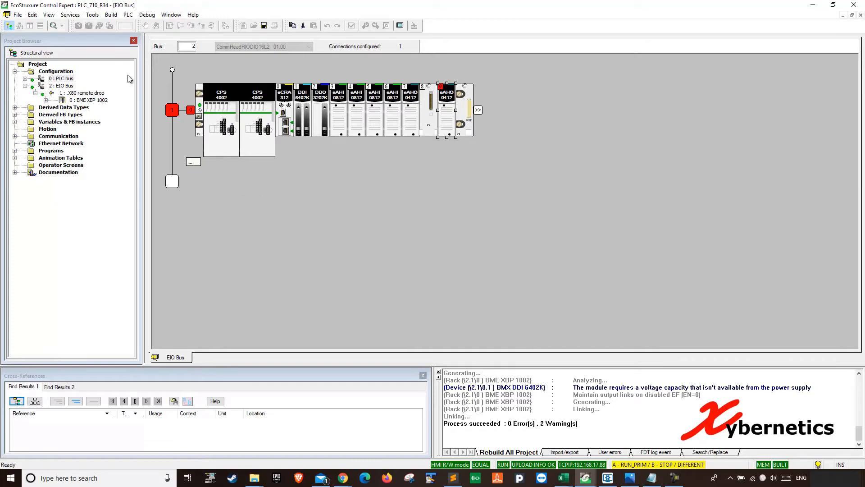
- Disconnect from the PLC to return the project to offline mode
left_click(128, 16)
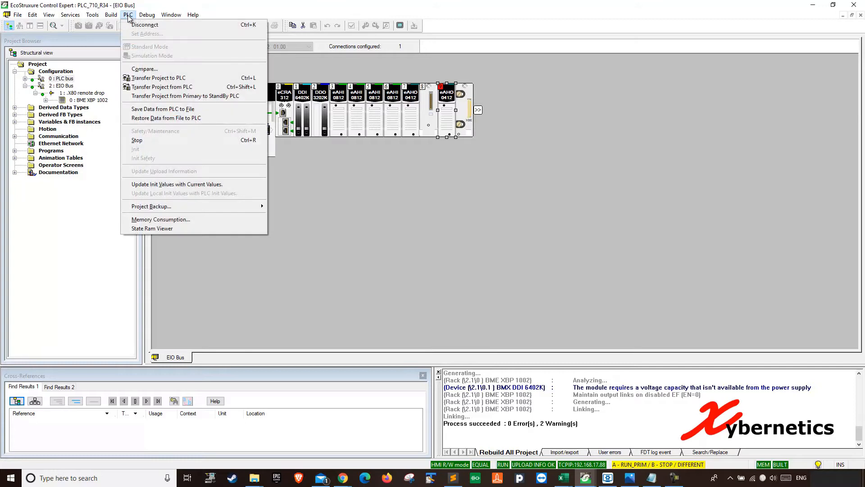
left_click(144, 25)
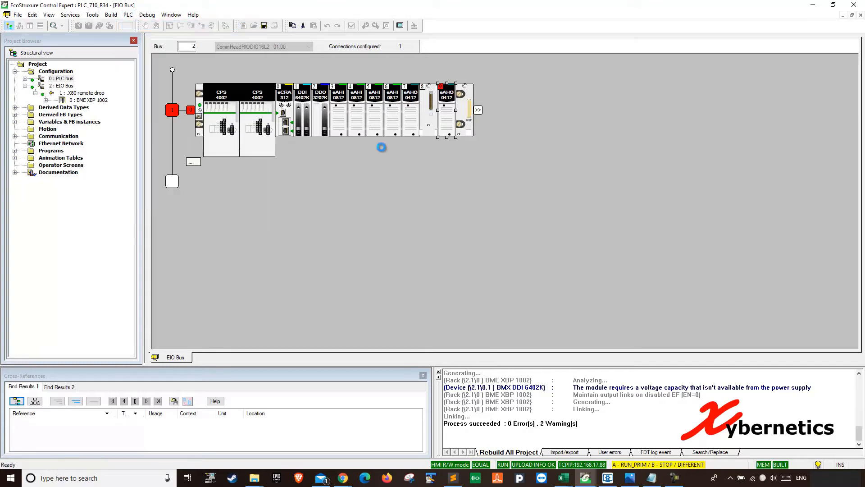
left_click(501, 259)
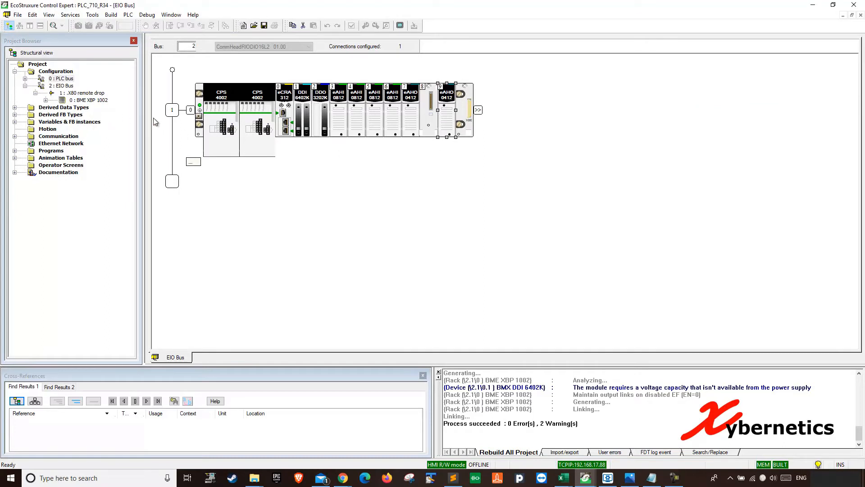
- Display the DTM Browser and widen it enough to read the full names of the Distributed Bus devices
left_click(93, 15)
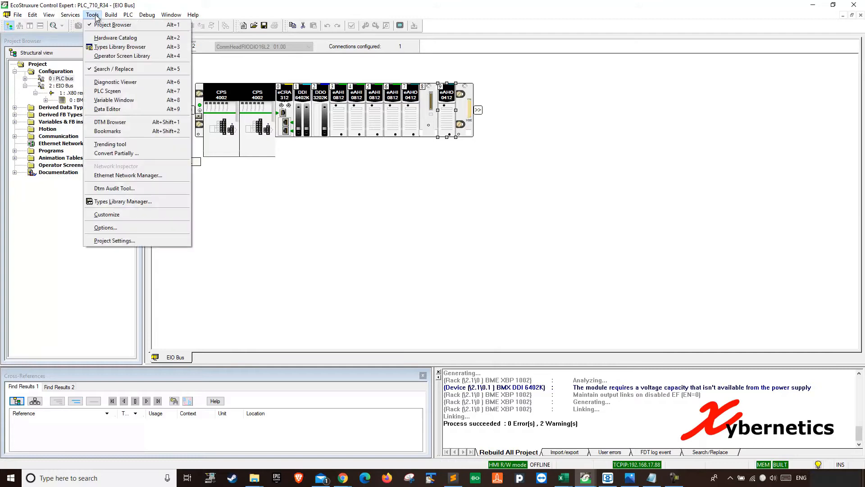
left_click(118, 122)
left_click(12, 116)
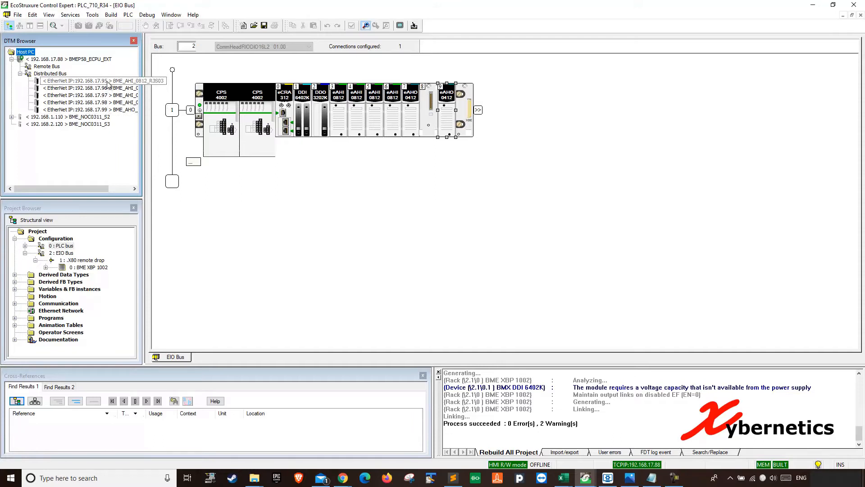
left_click_drag(142, 99, 220, 99)
- Compare the BME_AHI_0812 and BME_AHO_0412 devices on the Distributed Bus with their rack modules, then narrow the DTM Browser
left_click(138, 88)
left_click(138, 96)
left_click(137, 103)
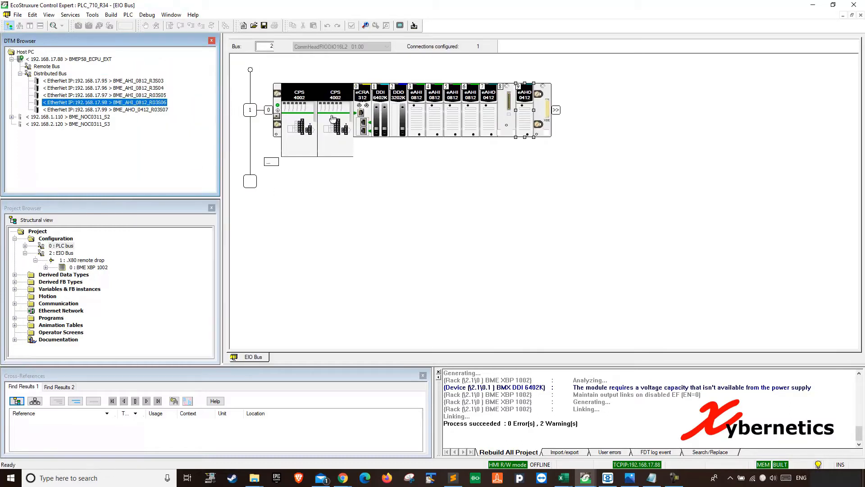
left_click(413, 99)
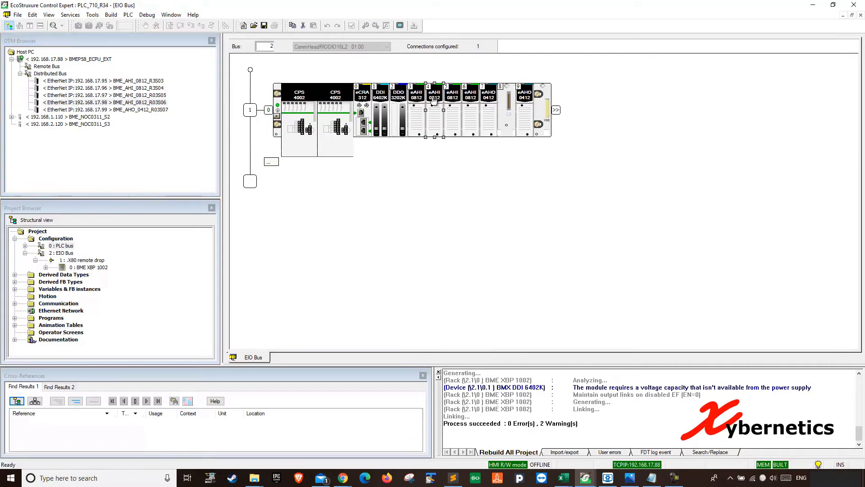
left_click(471, 99)
left_click(142, 111)
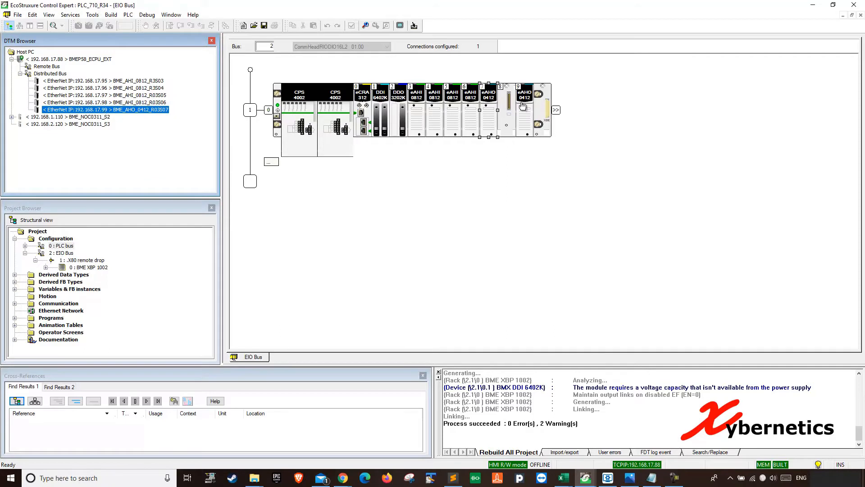
left_click_drag(222, 109, 135, 100)
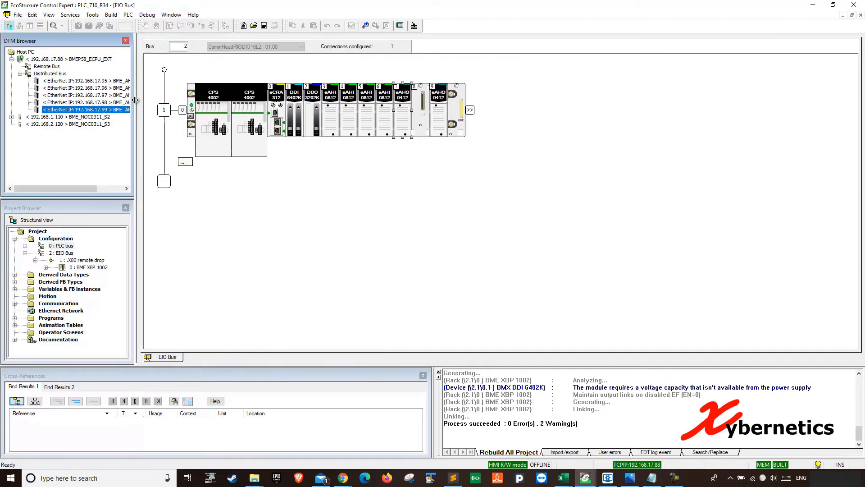
- Add a BME AHO 0412 DTM to the BMEP58_ECPU_EXT device using the EtherNet/IP protocol and confirm the modification
left_click(57, 60)
right_click(57, 61)
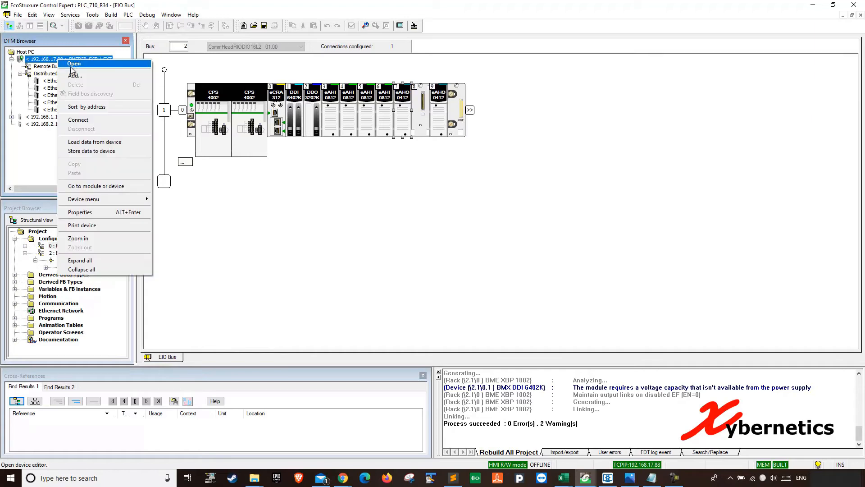
right_click(44, 59)
left_click(64, 77)
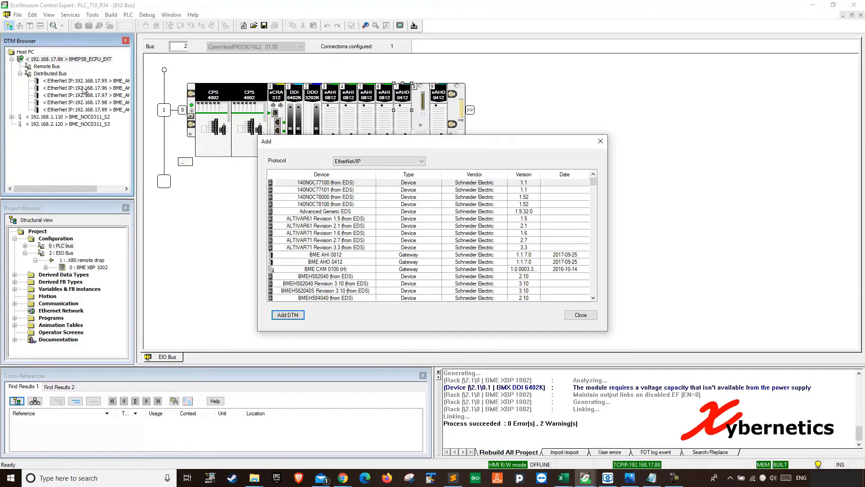
left_click(339, 263)
left_click_drag(408, 144, 426, 156)
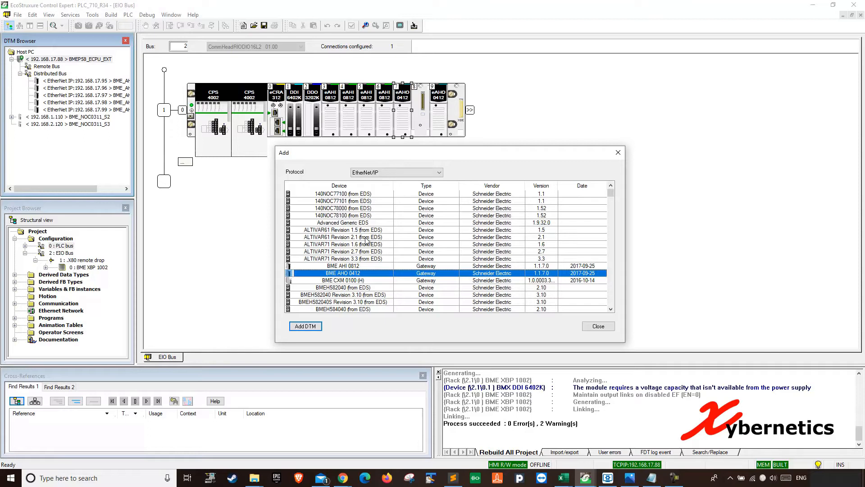
double_click(354, 275)
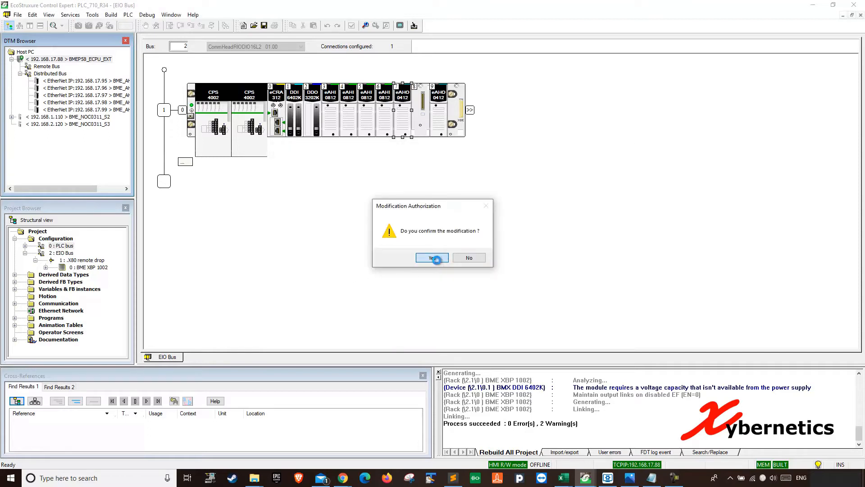
left_click(437, 261)
- Name the new DTM BME_AHO_0412_R03S09 and confirm its device properties
left_click(421, 180)
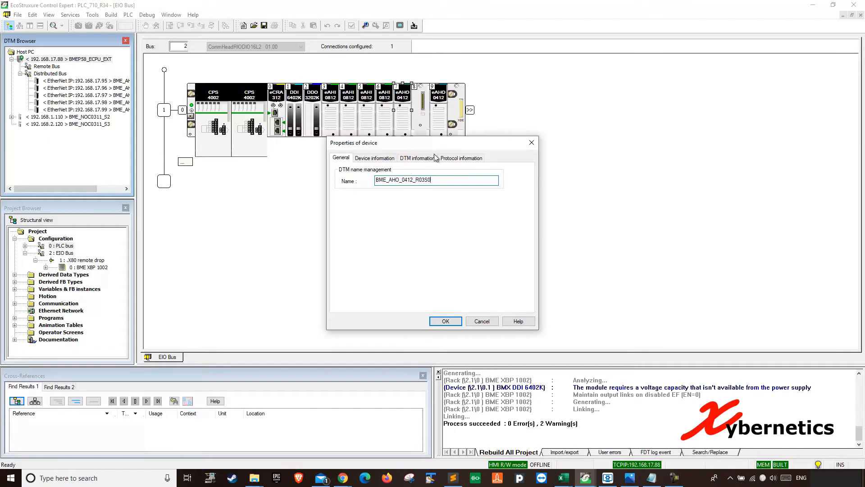
type("9")
left_click_drag(411, 180, 449, 180)
key("BackSpace")
type("_KJHAS23")
left_click_drag(417, 179, 444, 179)
type("R03S09")
left_click(444, 321)
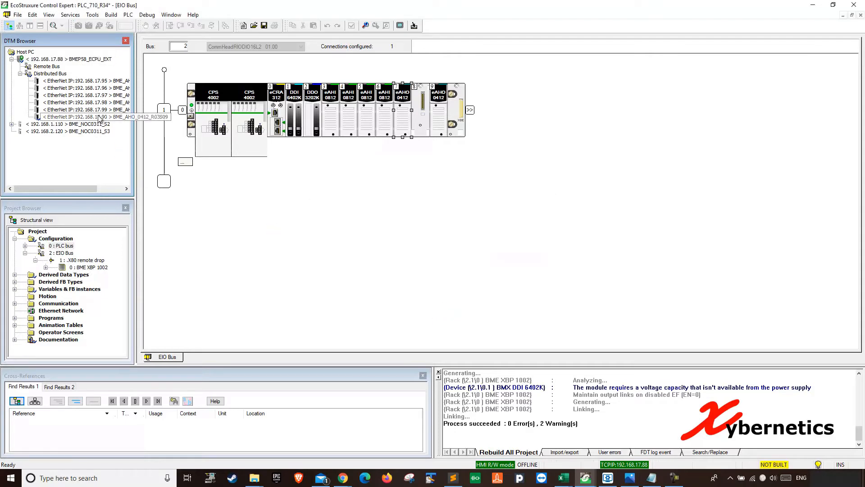
- Widen the DTM Browser and compare the BME_AHO_0412 entries on the Distributed Bus with the rack modules
left_click_drag(135, 125, 201, 125)
left_click(143, 110)
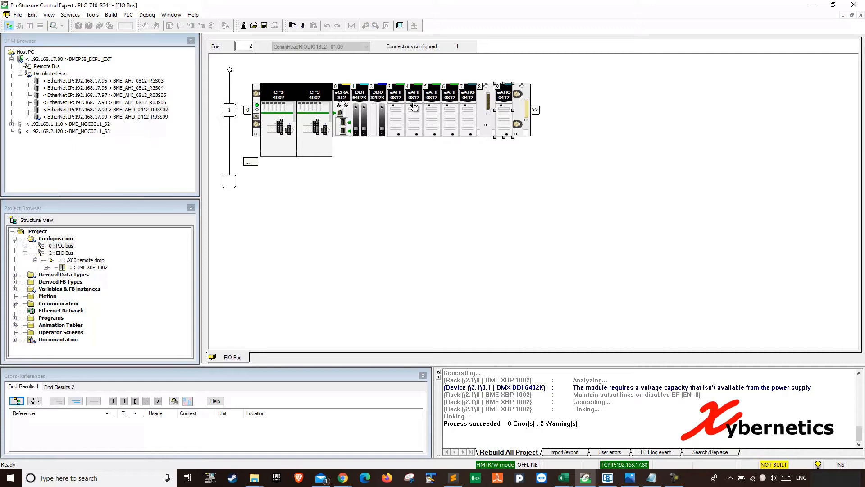
left_click(153, 117)
left_click_drag(201, 142, 189, 137)
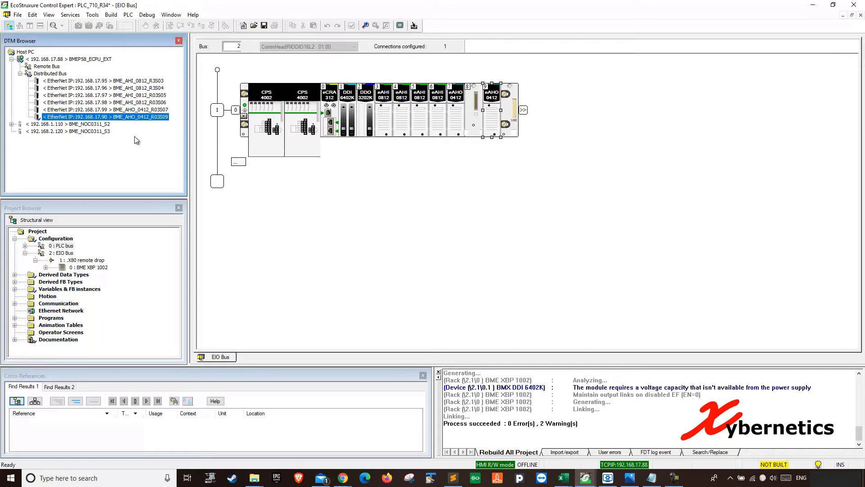
- Open the BMEP58_ECPU_EXT configuration and display the address settings of BME_AHO_0412_R03S09, selecting its DHCP identifier
double_click(95, 60)
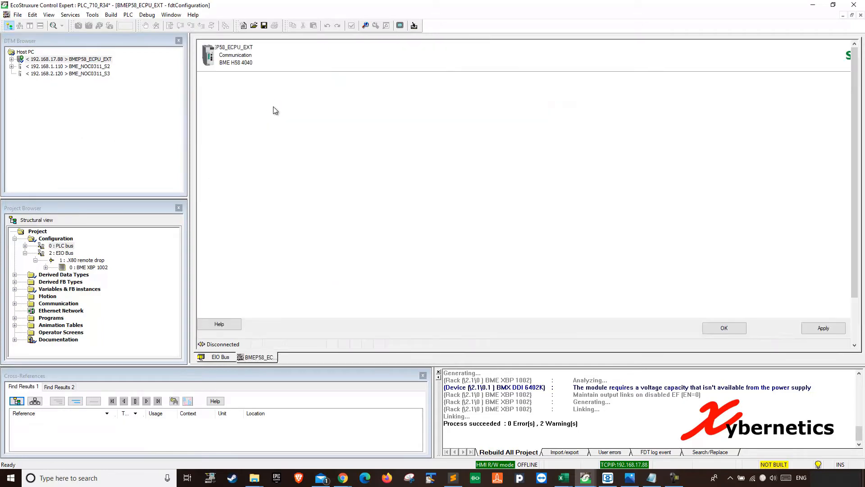
left_click_drag(188, 183, 125, 183)
scroll(347, 303, "down", 1)
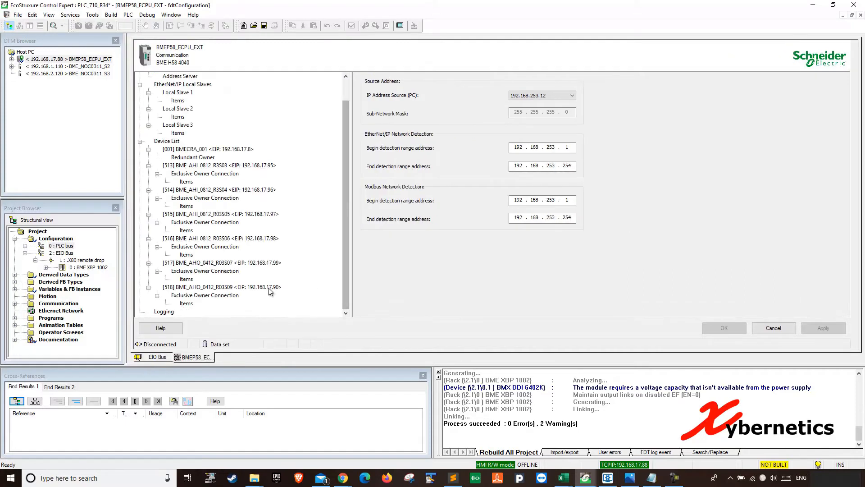
left_click(244, 289)
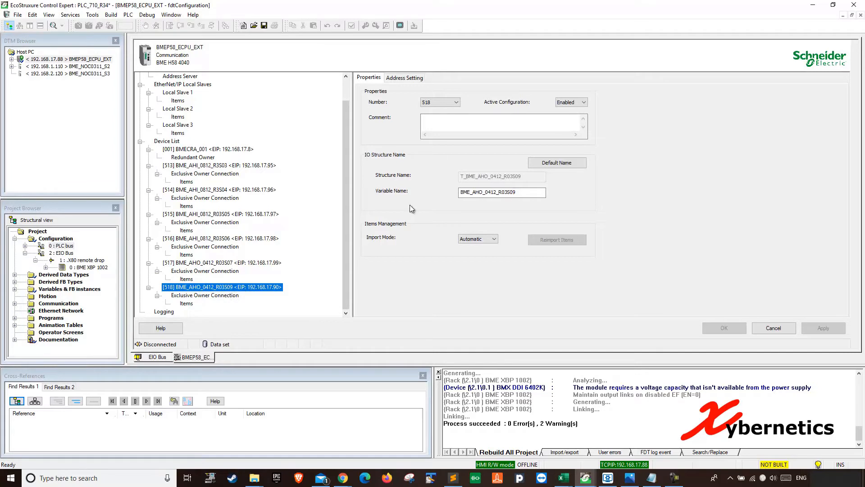
left_click(405, 78)
left_click_drag(525, 218, 459, 219)
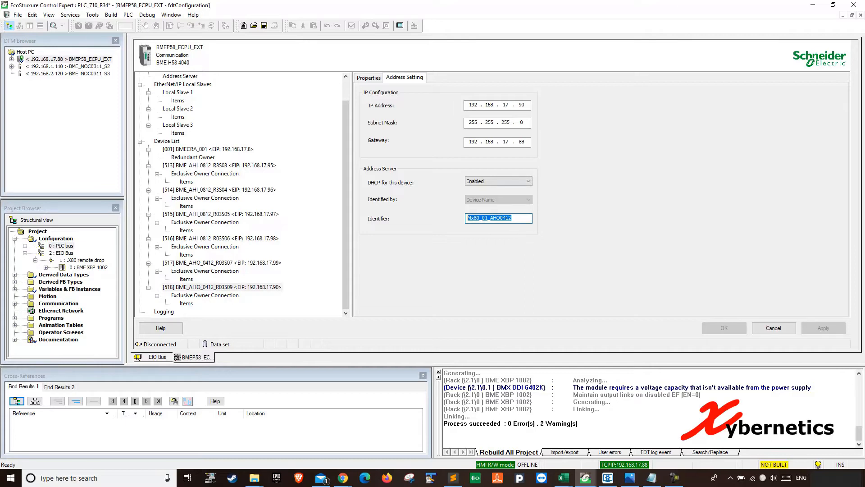
- Switch to Chrome, search Google for schneider m580 "creating a device name for dhcp" and open the Modicon eX80 user guide
key("alt+Tab")
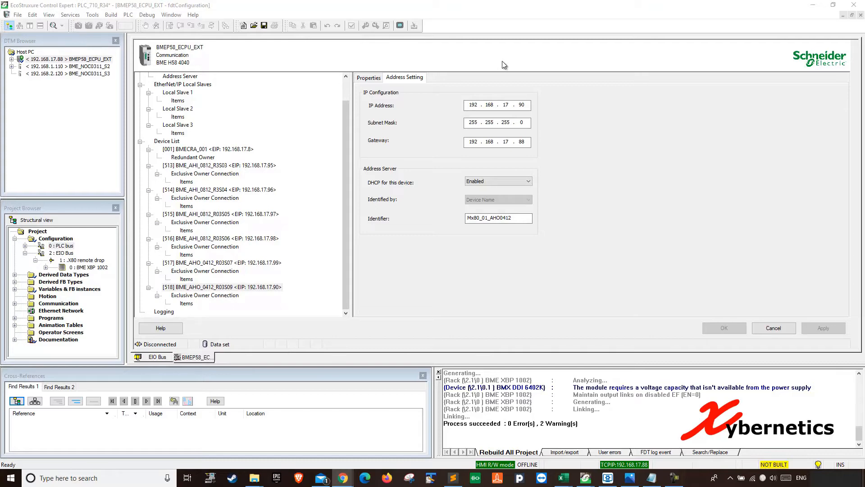
left_click_drag(551, 0, 457, 69)
left_click(379, 255)
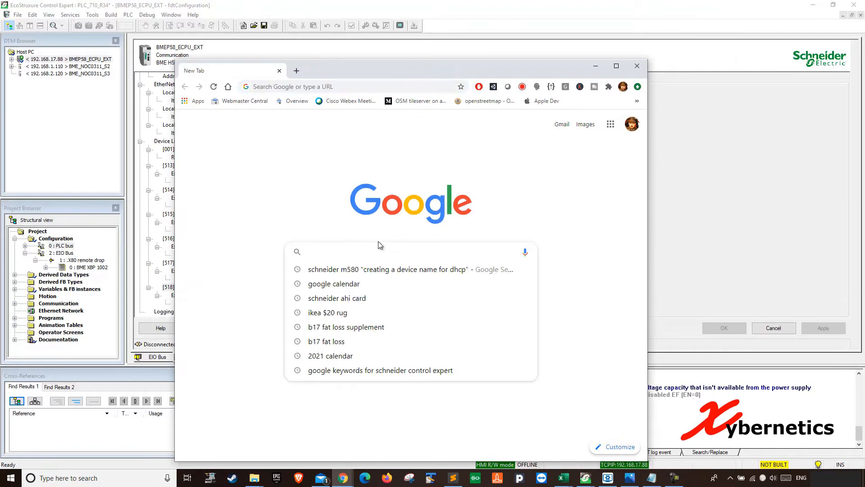
left_click(395, 269)
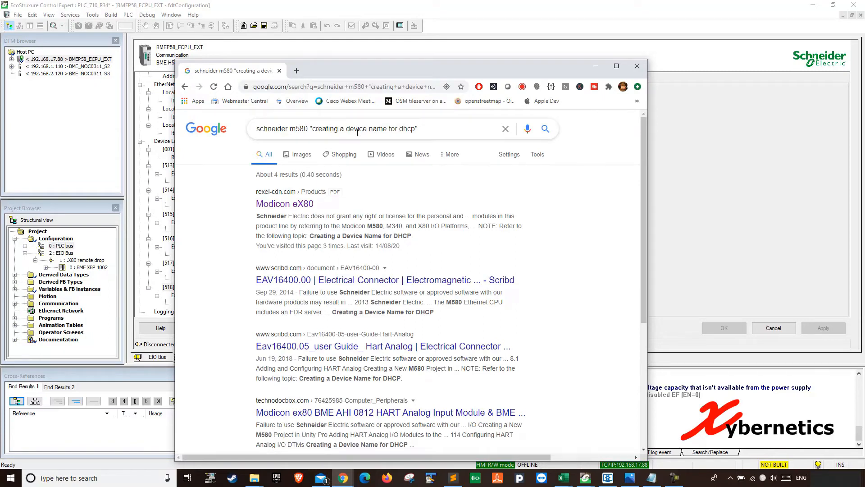
left_click(284, 205)
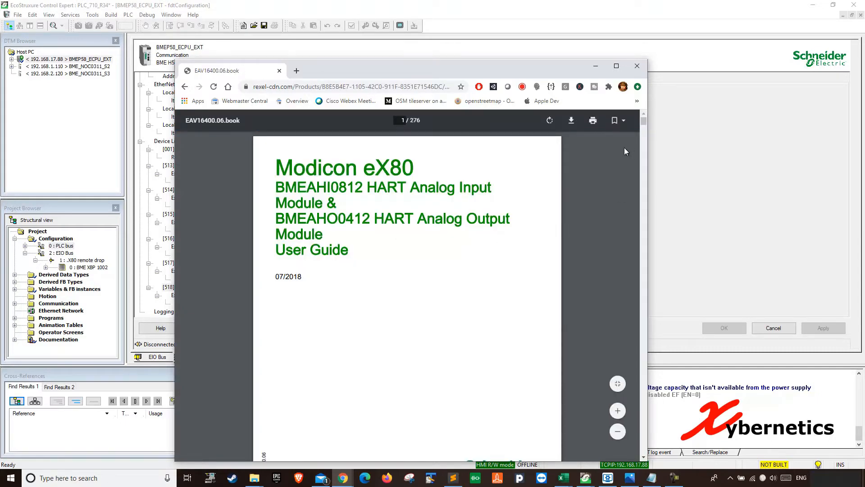
- Find "creating a device" in the user guide and read the section on creating a device name for DHCP
scroll(624, 150, "down", 5)
key("ctrl+f")
type("creating a device")
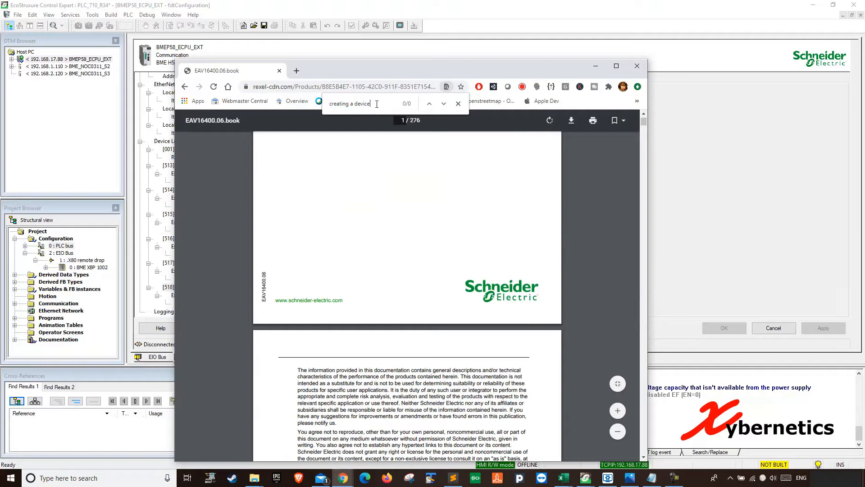
key("Return")
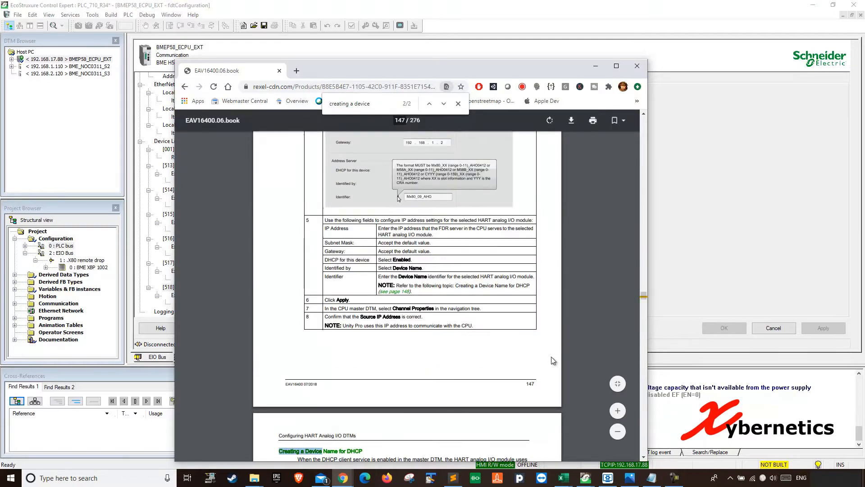
scroll(444, 392, "down", 4)
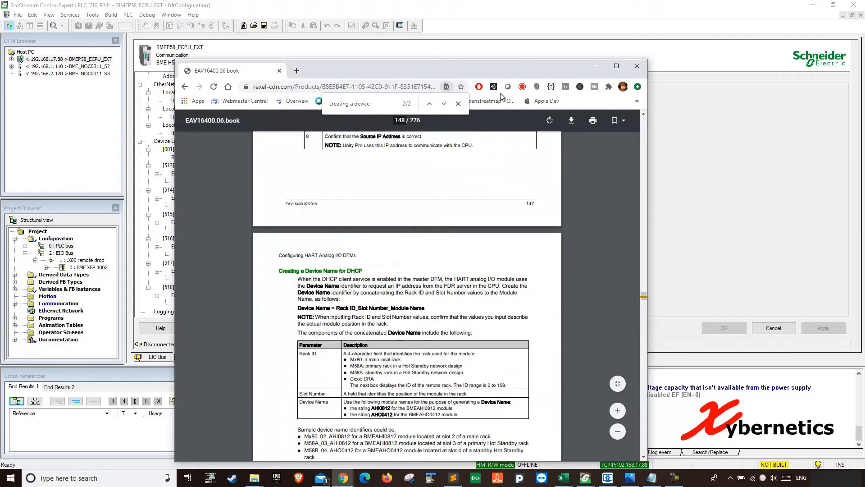
left_click(458, 104)
scroll(400, 233, "down", 2)
scroll(400, 233, "up", 2)
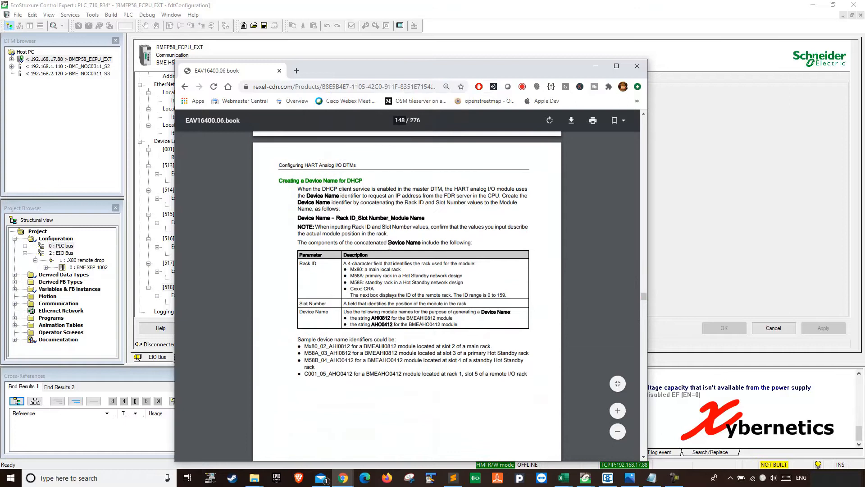
left_click_drag(424, 61, 280, 13)
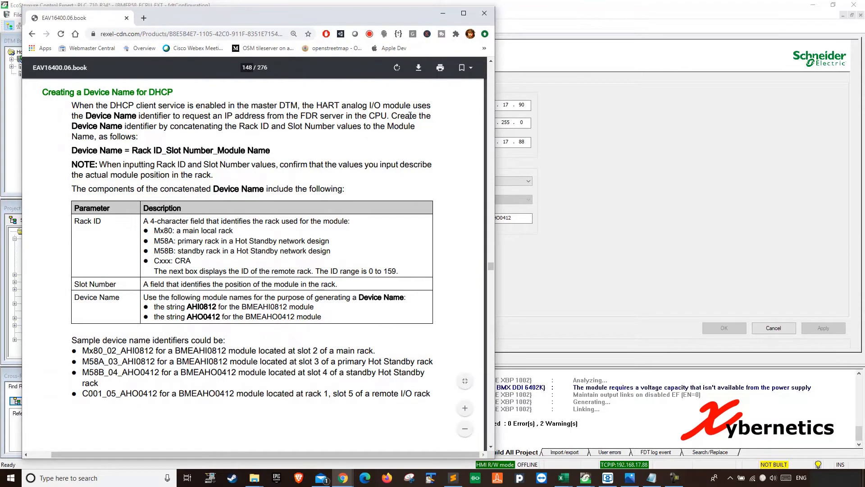
left_click_drag(409, 14, 376, 21)
- Check the identifier in Control Expert, then bring back the user guide and place an empty Notepad window beside it
left_click(630, 239)
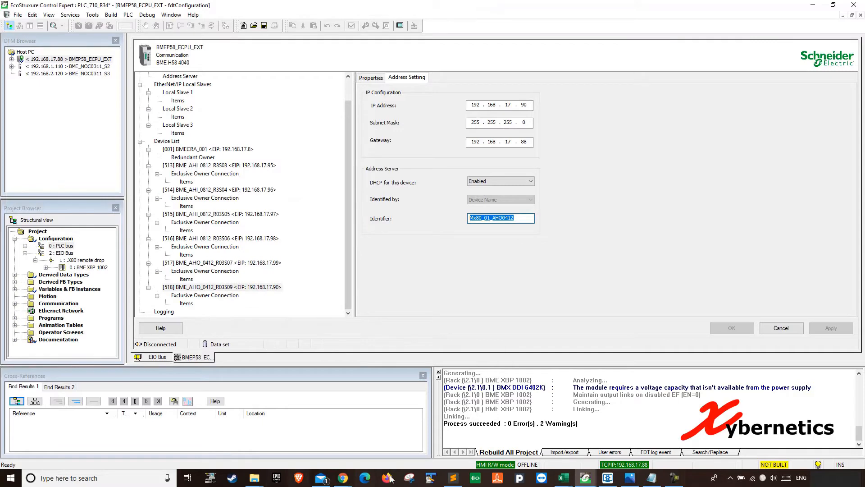
mouse_move(343, 477)
left_click(432, 441)
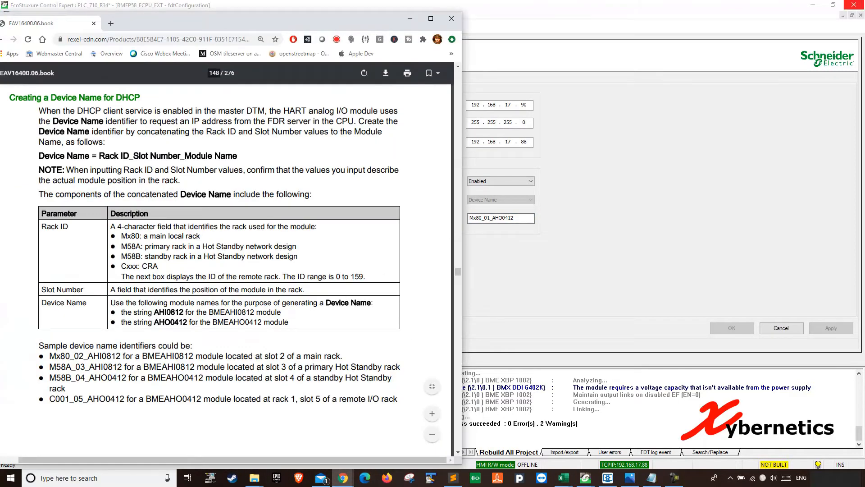
left_click_drag(864, 0, 826, 88)
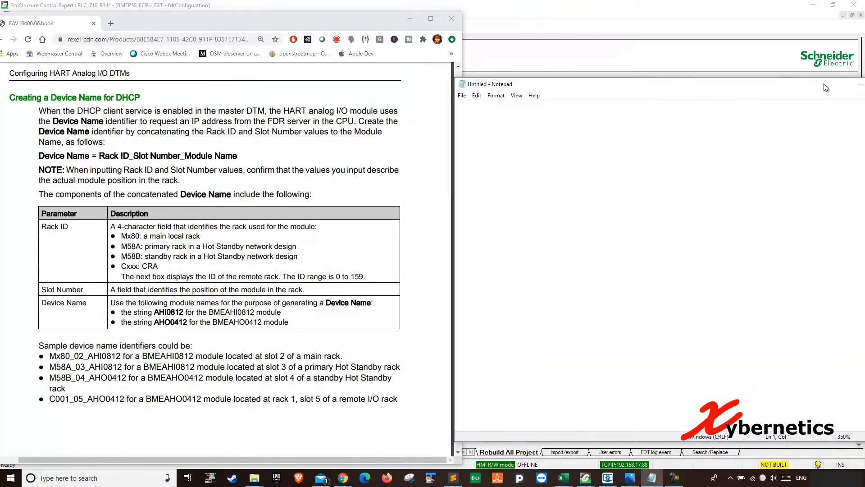
left_click_drag(530, 89, 634, 92)
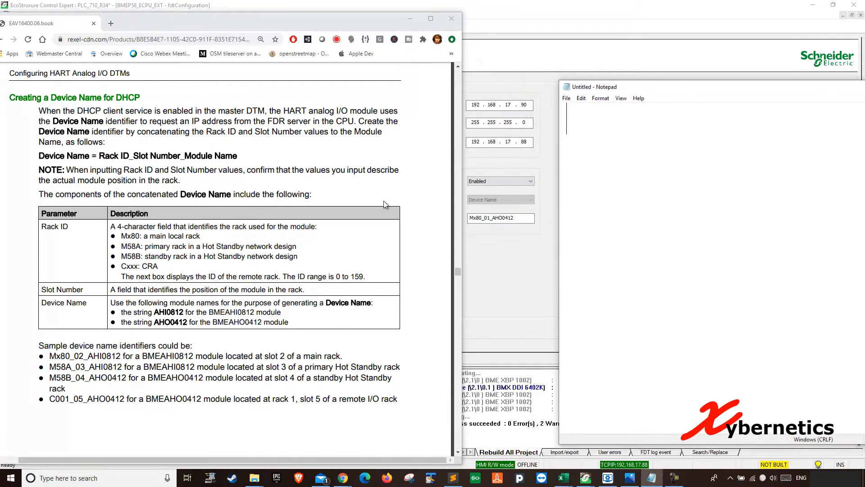
- Return to Control Expert and locate the AHO 0412 module in slot 9 of the EIO Bus rack
left_click(538, 87)
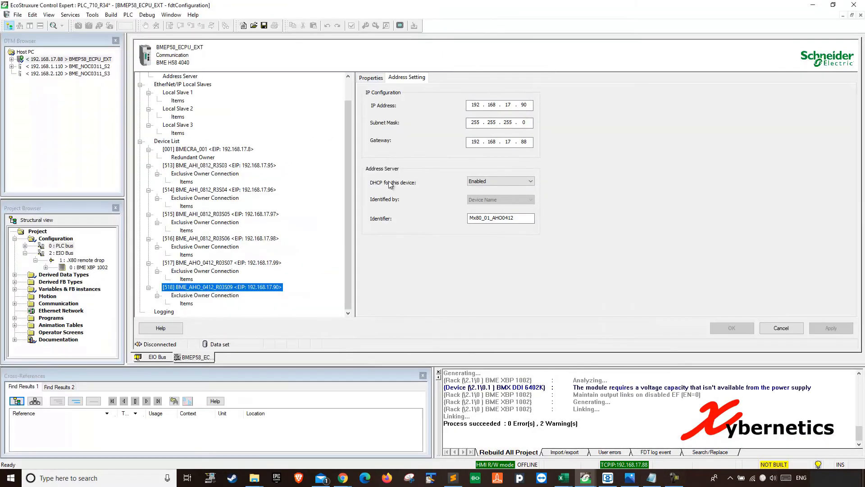
left_click(155, 357)
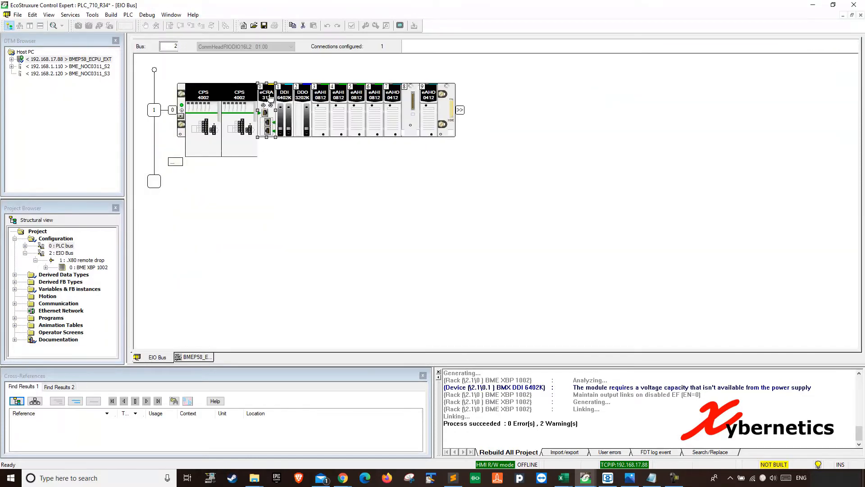
left_click(428, 99)
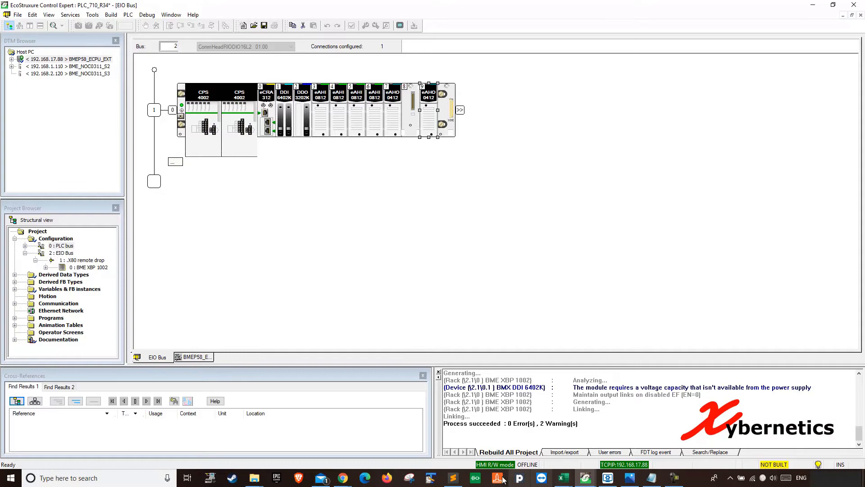
- Show the user guide in Chrome again with the empty Notepad window next to it
mouse_move(343, 478)
left_click(450, 449)
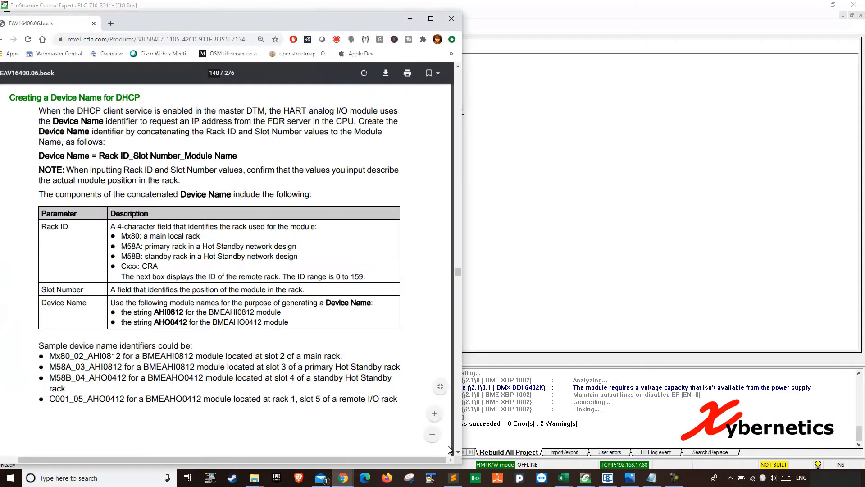
left_click(652, 478)
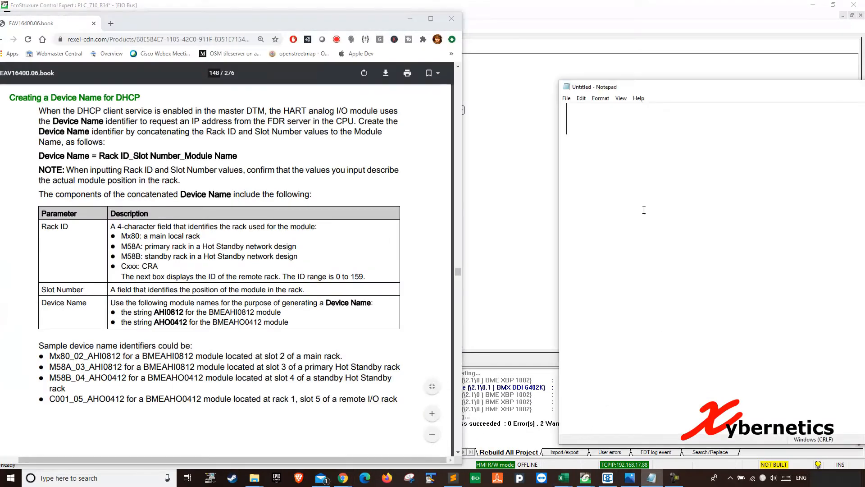
left_click_drag(614, 87, 578, 89)
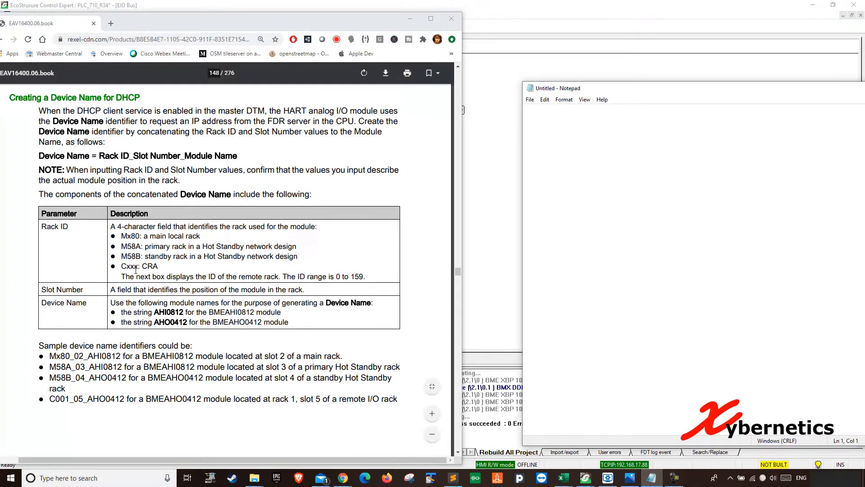
- Check the Cxxx rack ID format for a CRA in the guide and start the identifier in Notepad with C
left_click_drag(120, 265, 158, 265)
left_click(121, 267)
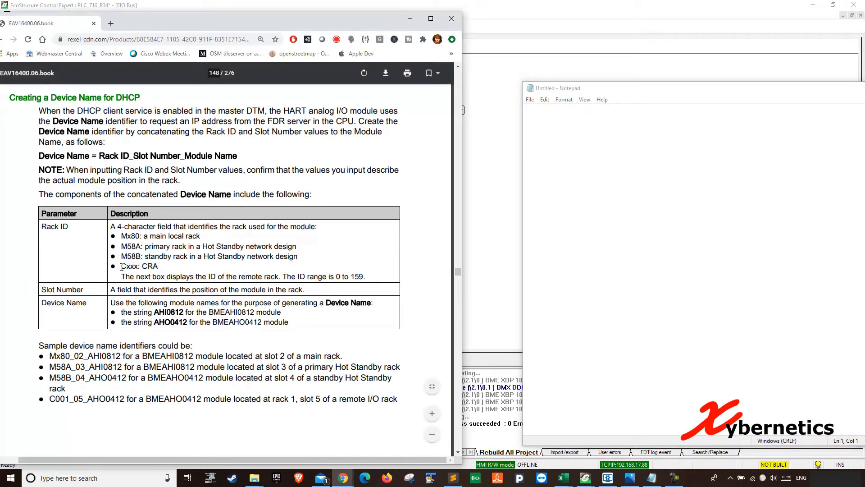
left_click_drag(128, 266, 139, 266)
left_click(547, 134)
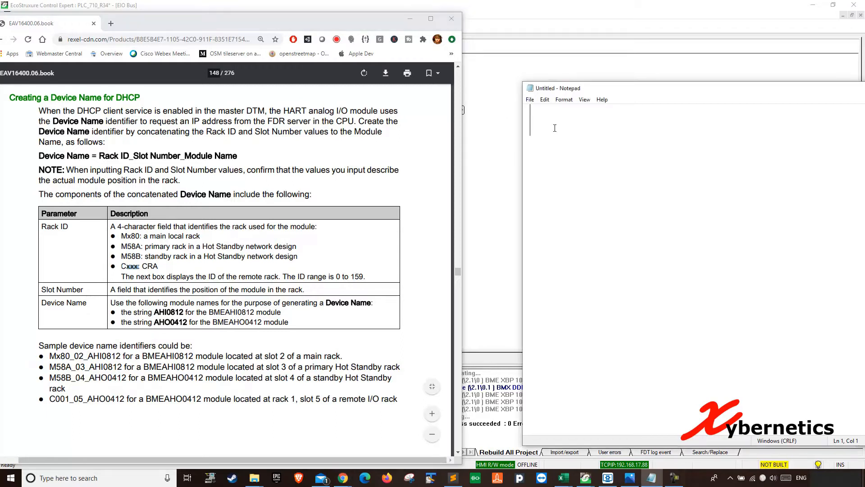
type("C")
- Return to Control Expert, open the eCRA 312 module's parameters and inspect the number at the end of its device name
left_click(539, 51)
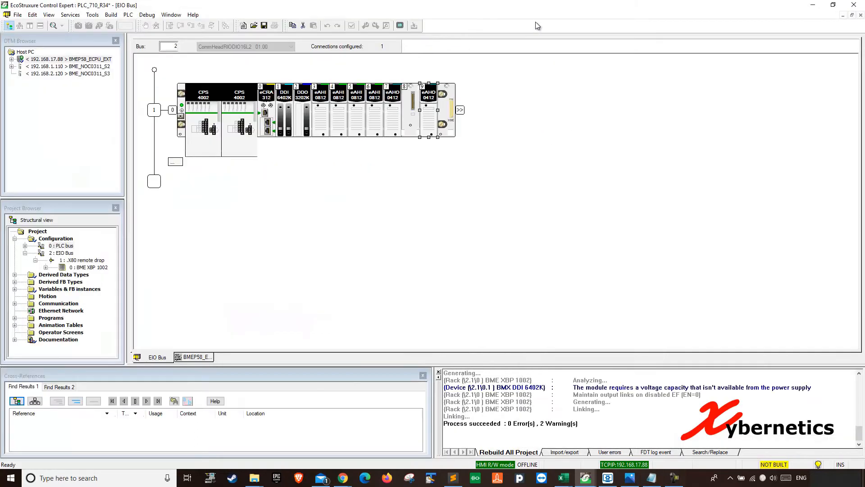
left_click(270, 98)
double_click(269, 99)
left_click(233, 93)
left_click(241, 89)
left_click_drag(234, 89, 240, 89)
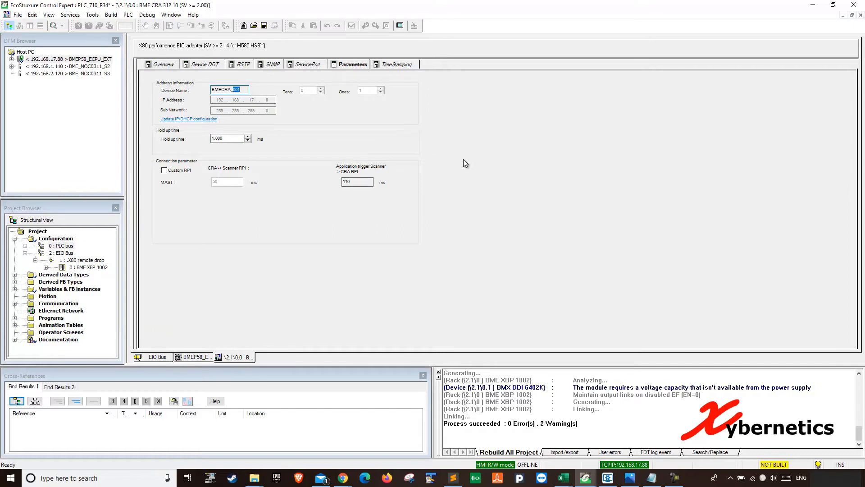
- Close the eCRA 312 parameters, show Notepad beside the Chrome guide again, and complete the rack ID as C001
left_click(861, 15)
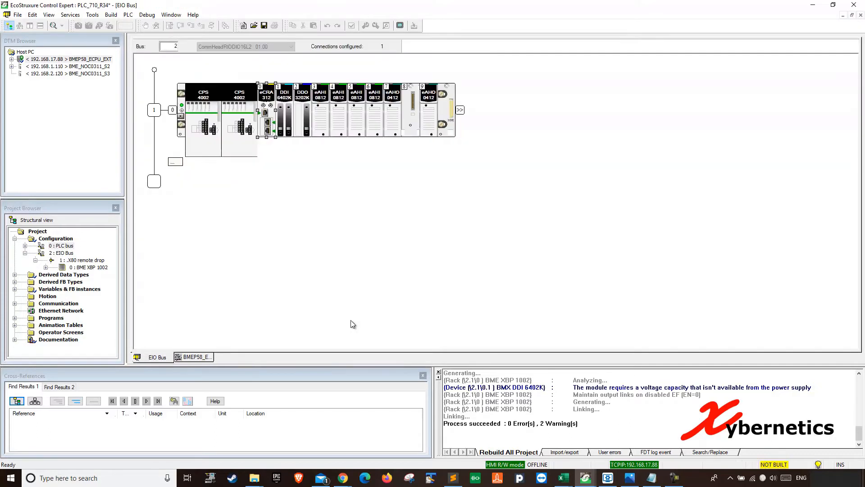
left_click(651, 477)
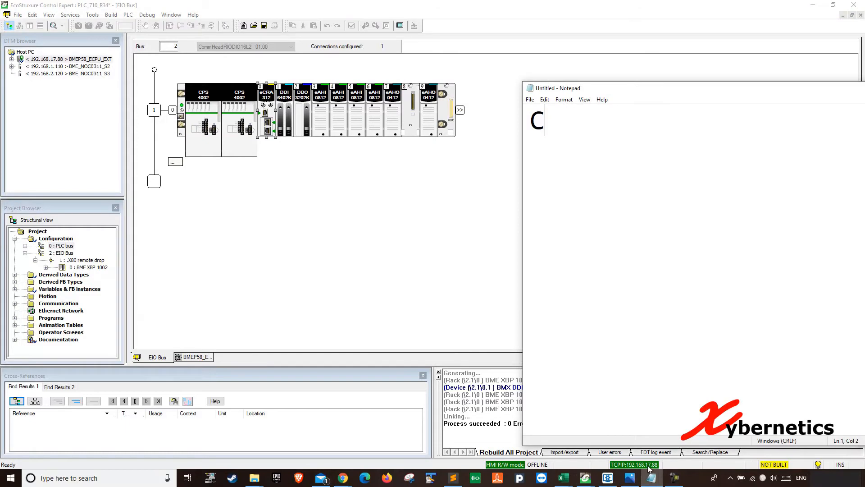
mouse_move(343, 477)
left_click(456, 430)
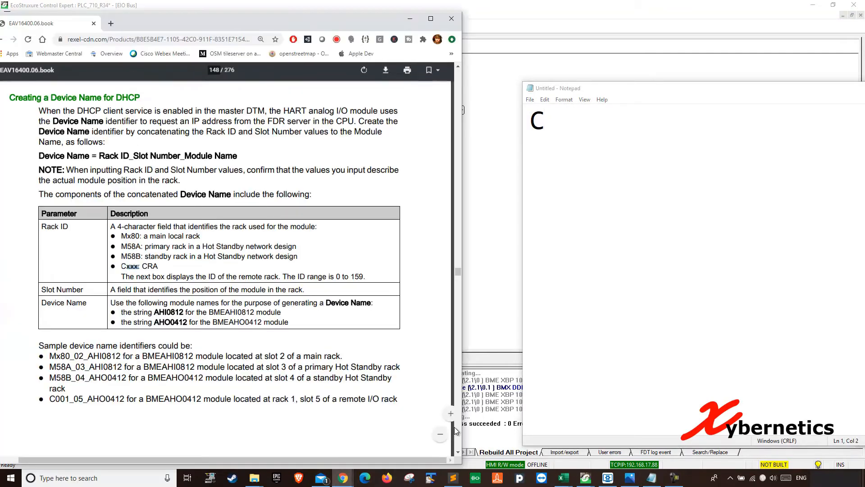
left_click(555, 126)
type("00")
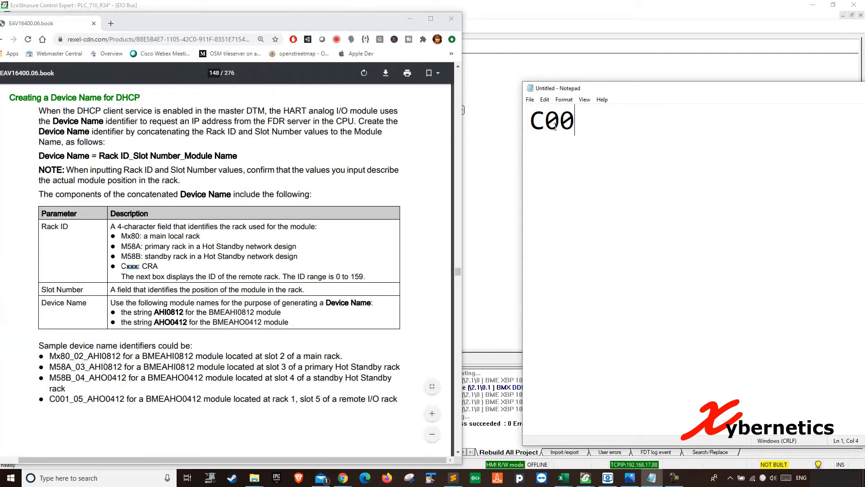
type("1")
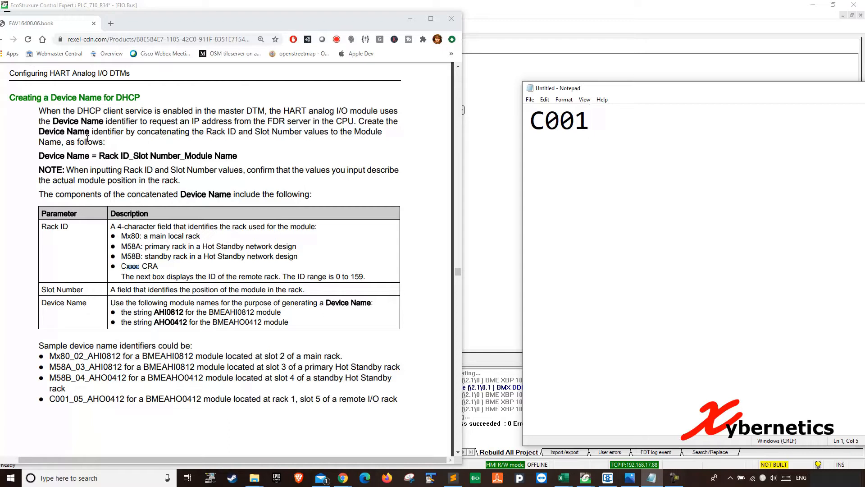
- Check the Device Name format in the guide and append an underscore to C001 ahead of the slot number part
left_click_drag(100, 156, 136, 155)
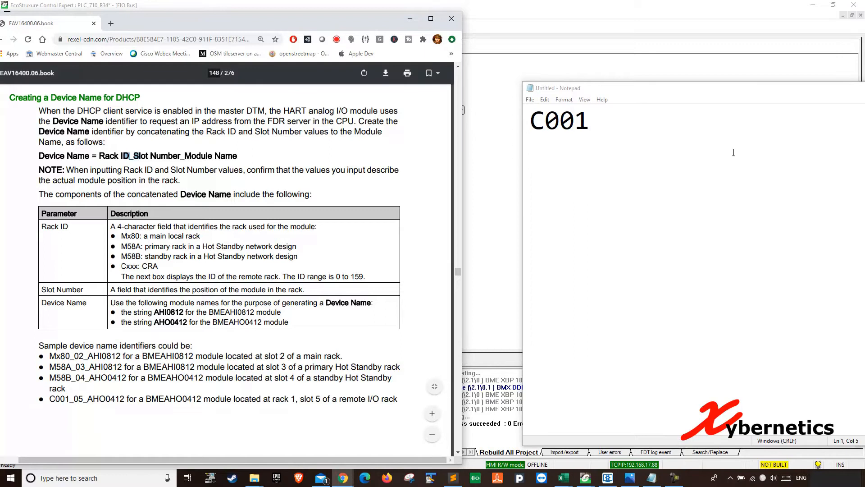
left_click(651, 124)
type("_")
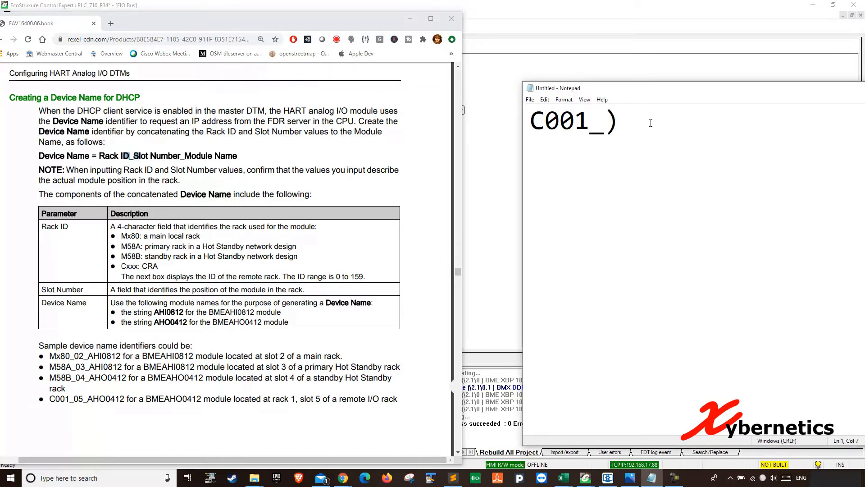
left_click(138, 152)
left_click_drag(152, 155, 180, 156)
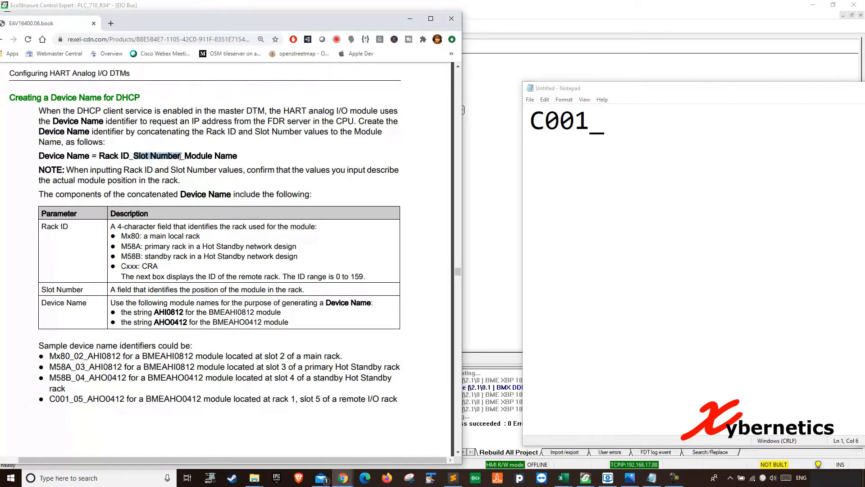
- Check the module's slot in Control Expert and the guide's C001_05_AHO0412 sample, and append slot number 09 to the identifier in Notepad
left_click(559, 15)
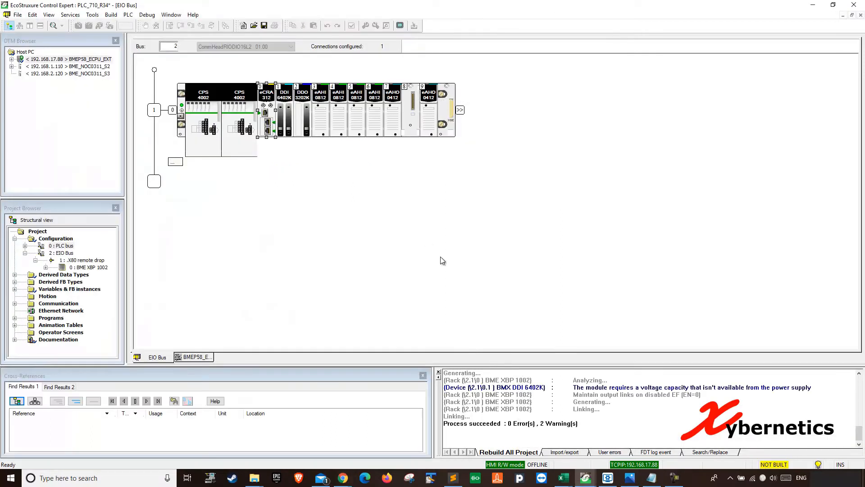
left_click(649, 479)
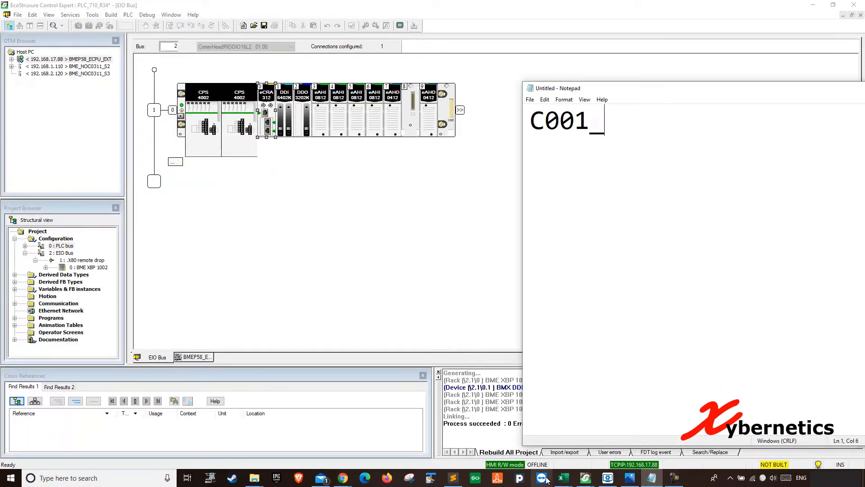
left_click(350, 480)
left_click(443, 439)
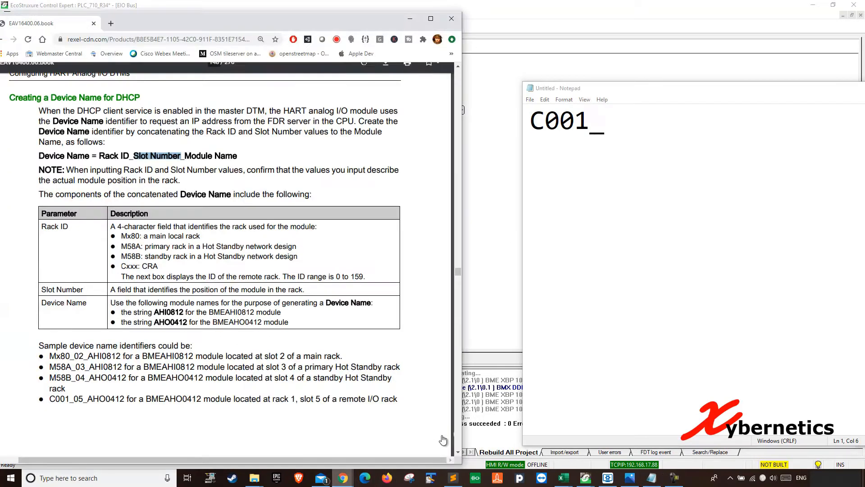
scroll(241, 343, "down", 1)
left_click_drag(76, 333, 80, 354)
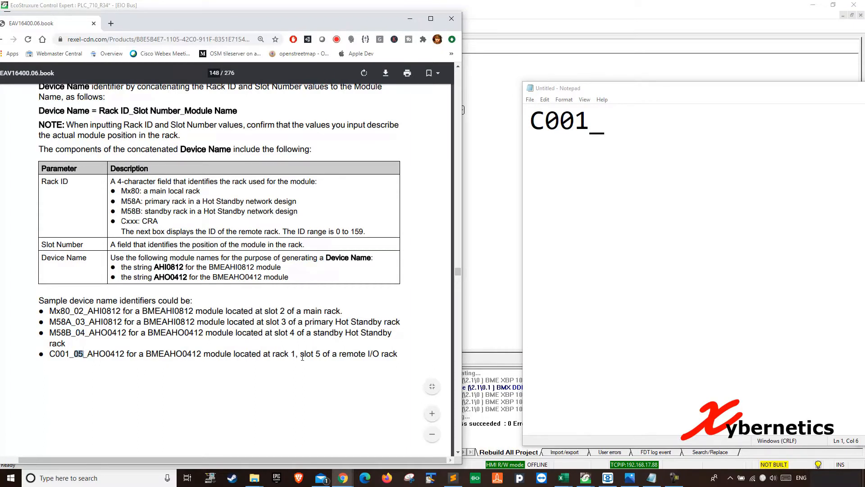
left_click_drag(273, 353, 318, 353)
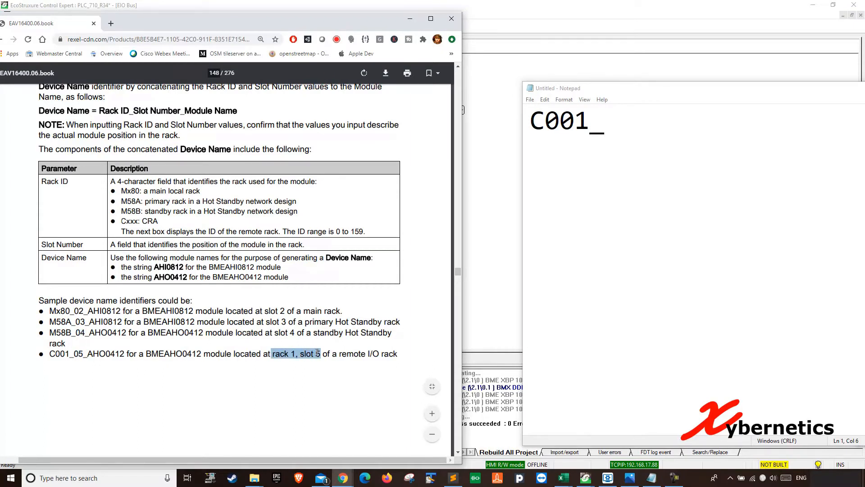
left_click(614, 116)
type("09")
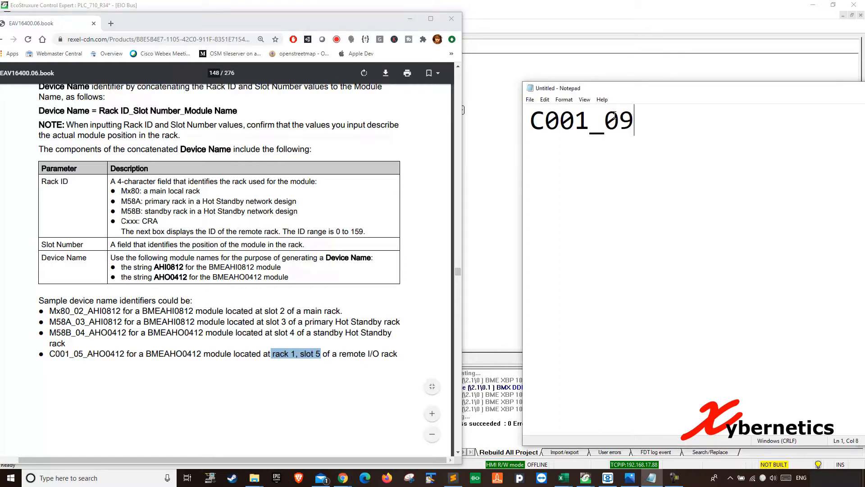
- Compare the guide's Module Name part with the slot 9 module in the rack and append _AHO0412 to the identifier in Notepad
left_click_drag(385, 20, 359, 140)
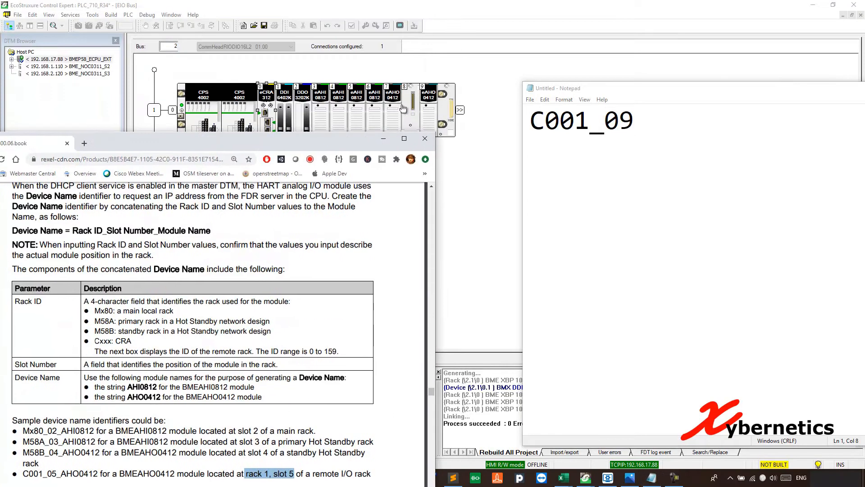
left_click(629, 124)
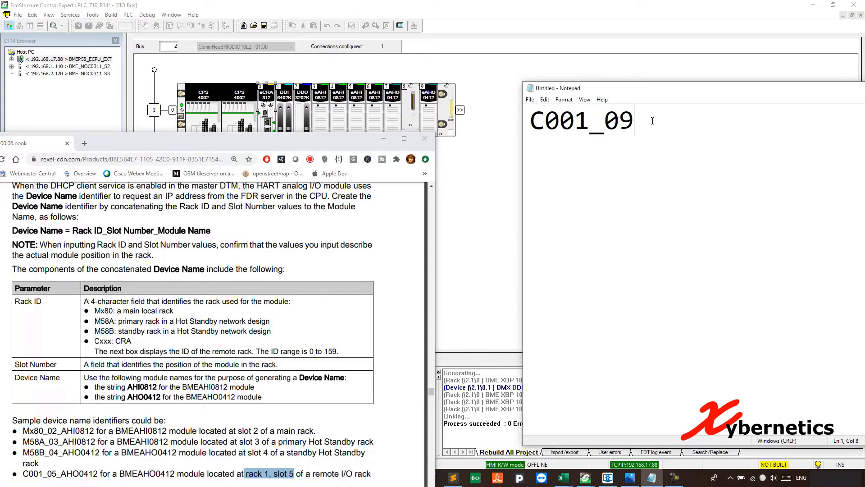
type("_")
left_click(200, 252)
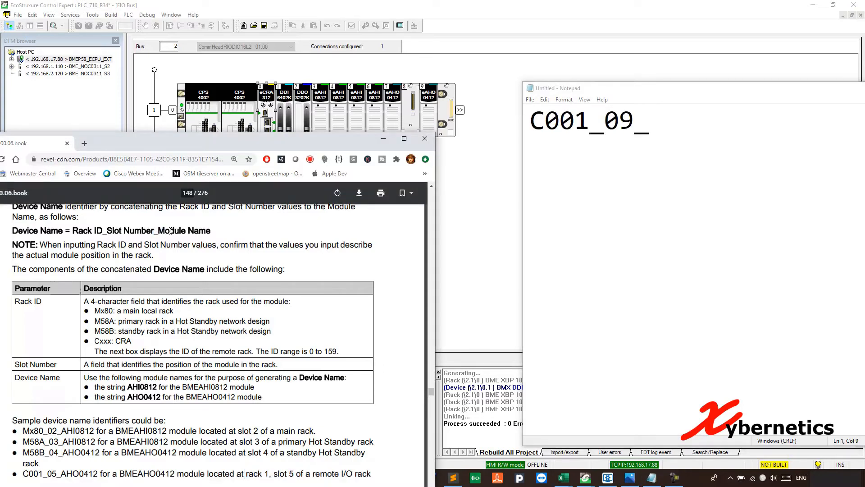
left_click_drag(158, 230, 211, 230)
left_click_drag(271, 141, 251, 56)
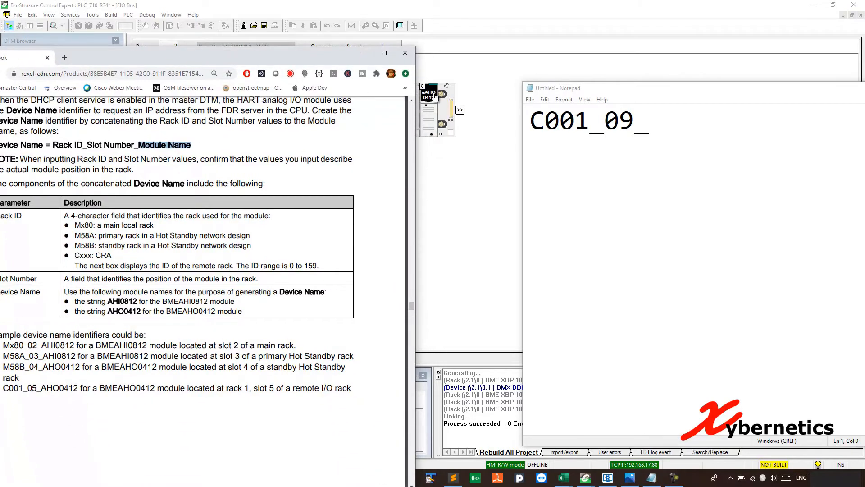
left_click(701, 121)
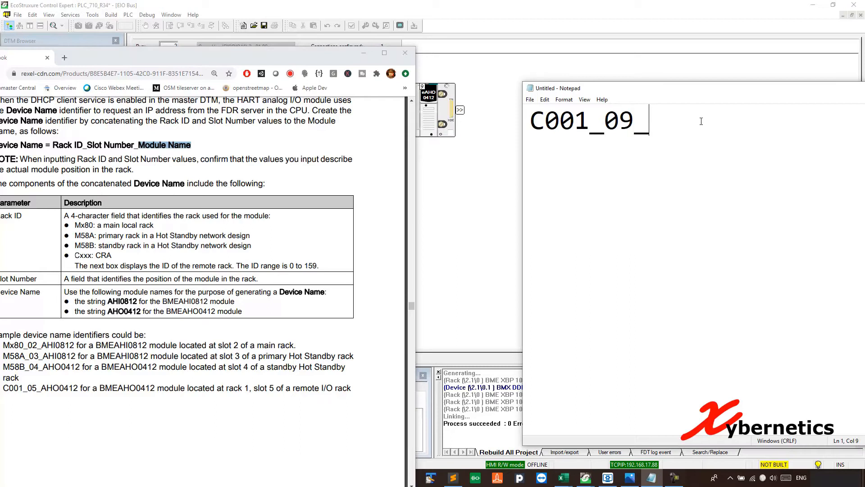
type("AHO0")
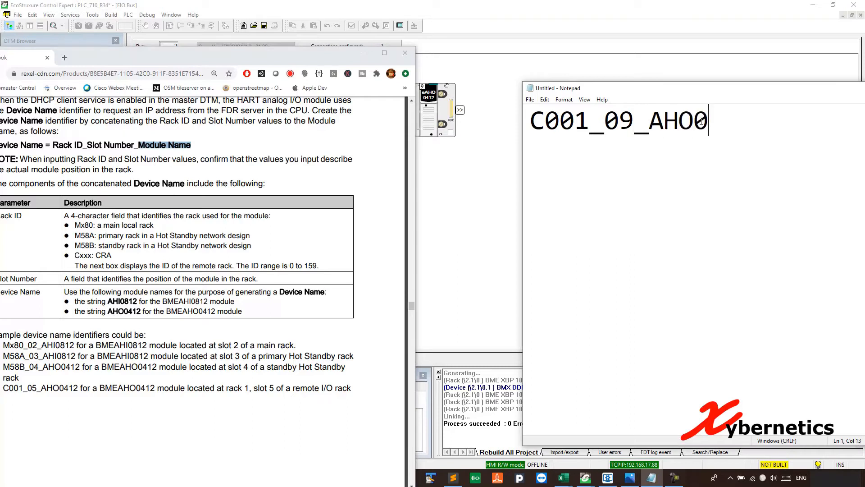
type("412")
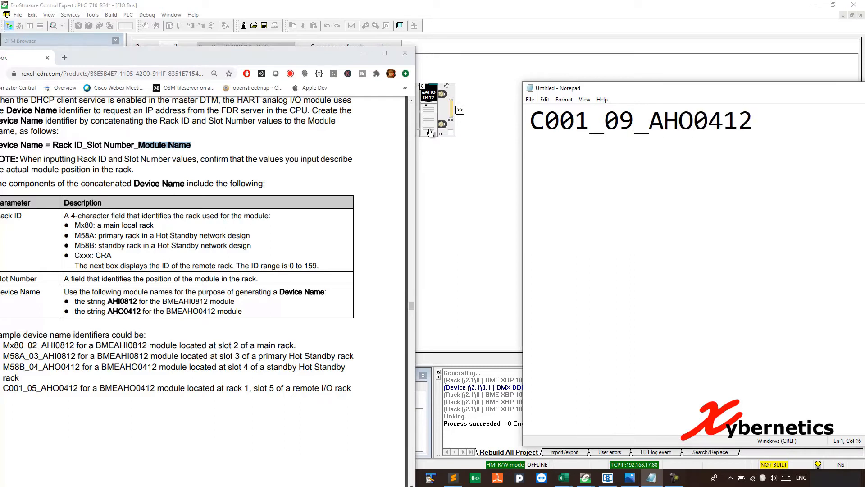
- Leave a blank line below the identifier in Notepad and open the PLC bus rack in Control Expert
left_click_drag(334, 58, 383, 41)
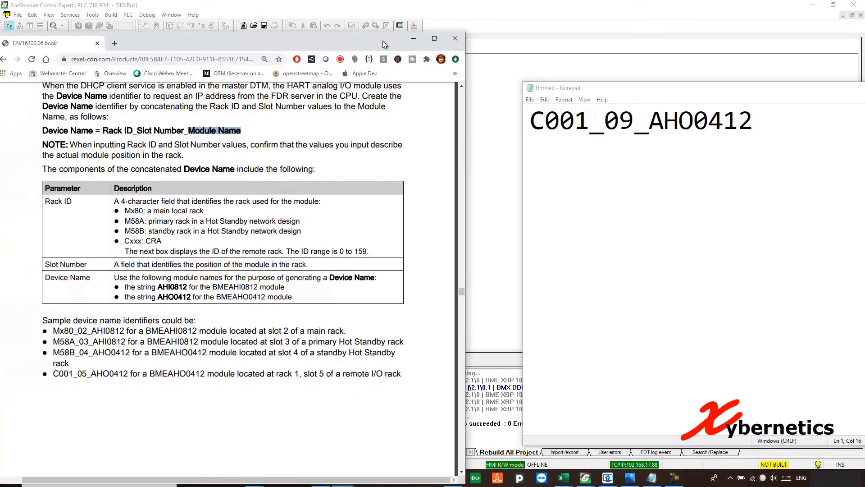
left_click(759, 121)
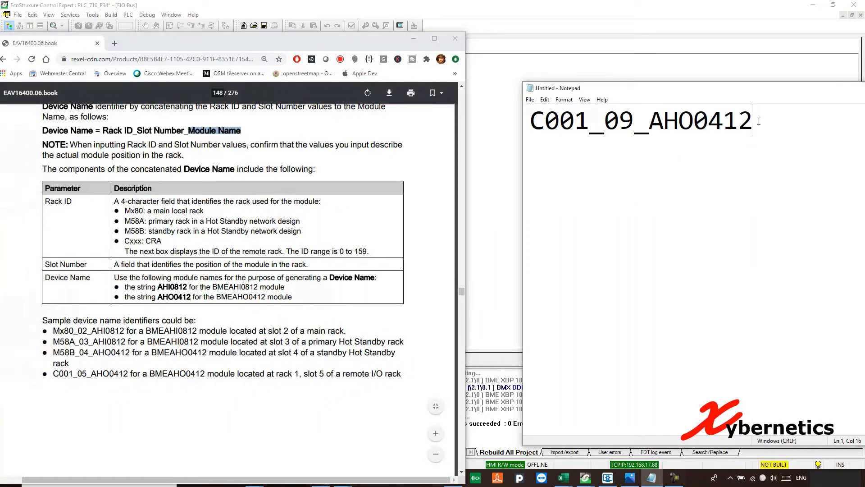
key("Return")
key("Return")
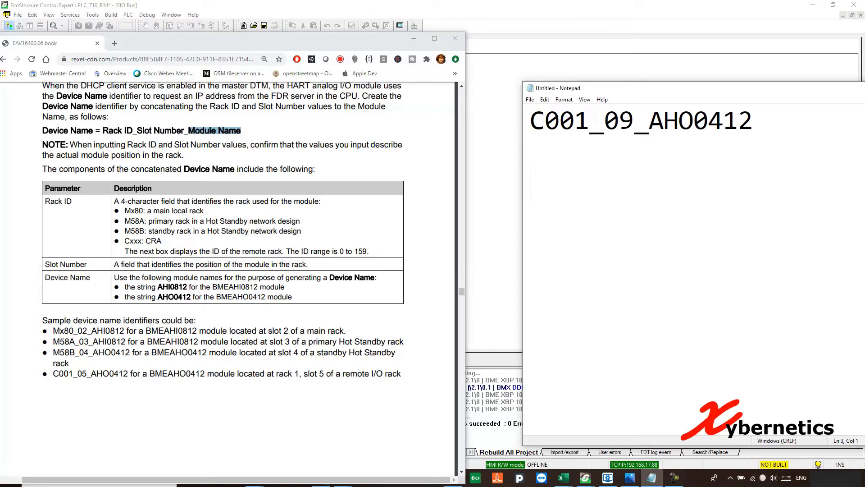
left_click(574, 28)
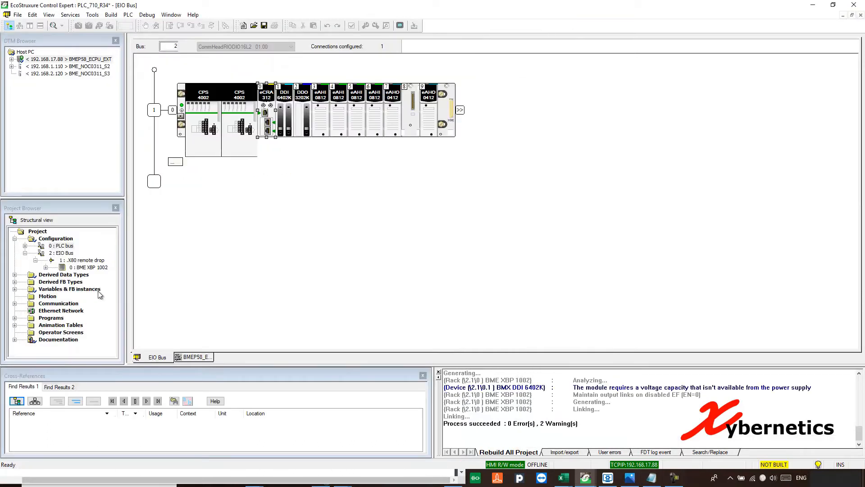
double_click(62, 247)
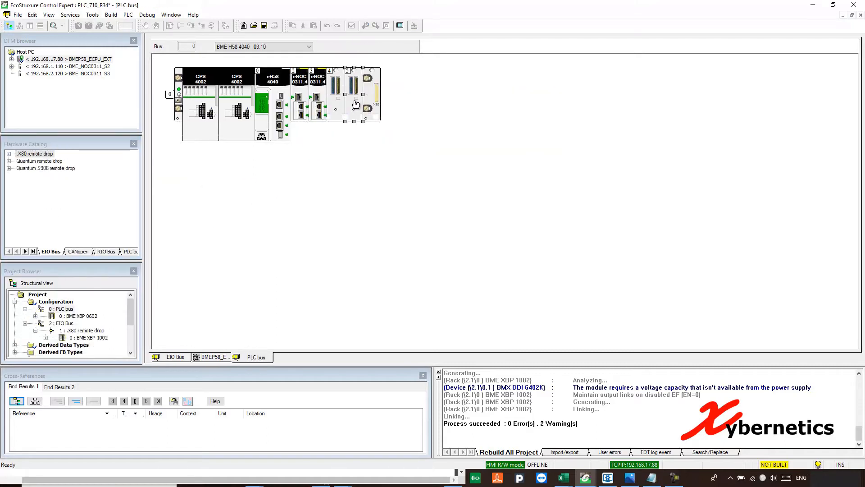
- Return to Notepad and start a second identifier with the standby rack ID M58B from the guide
left_click(652, 479)
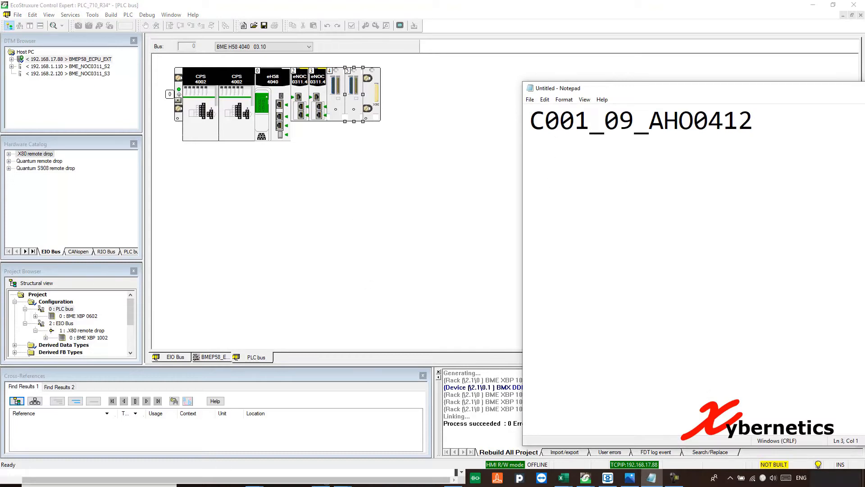
left_click_drag(554, 0, 508, 127)
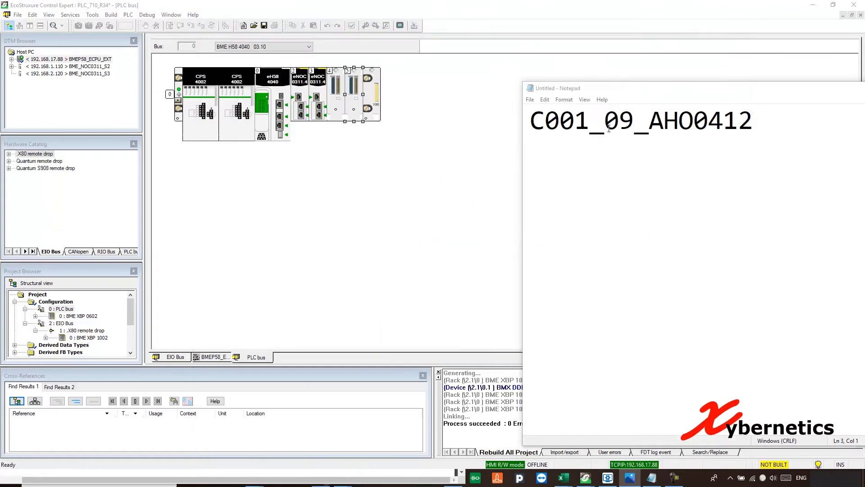
type("M58")
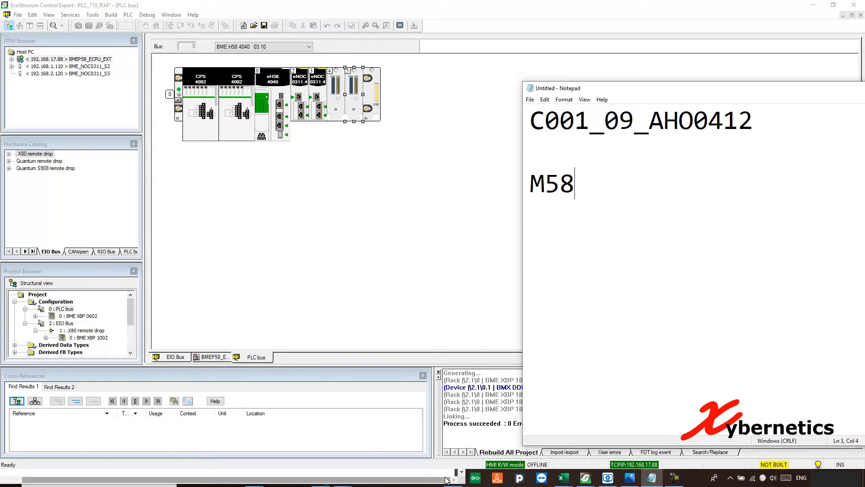
key("alt+Tab")
double_click(135, 232)
left_click(585, 181)
type("B")
- Following the guide's name format and the PLC bus rack, append _05_ to the M58B identifier in Notepad
left_click_drag(104, 131, 134, 131)
left_click(605, 189)
type("_")
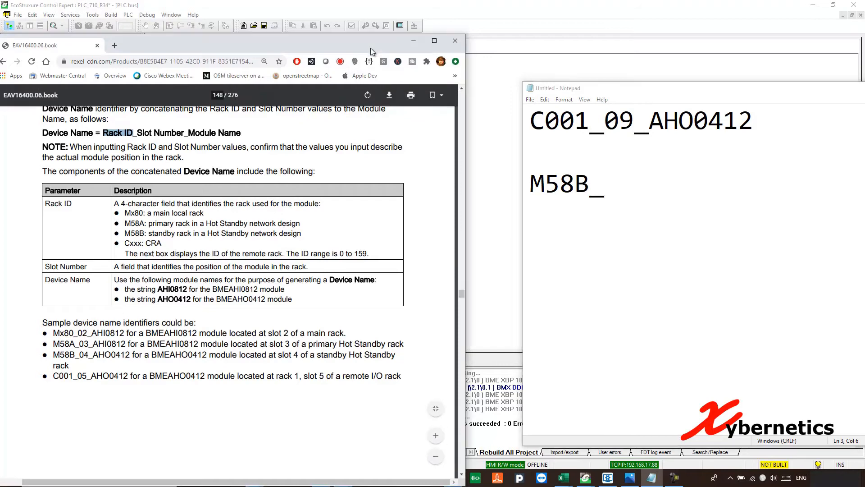
left_click_drag(371, 47, 378, 170)
left_click(623, 182)
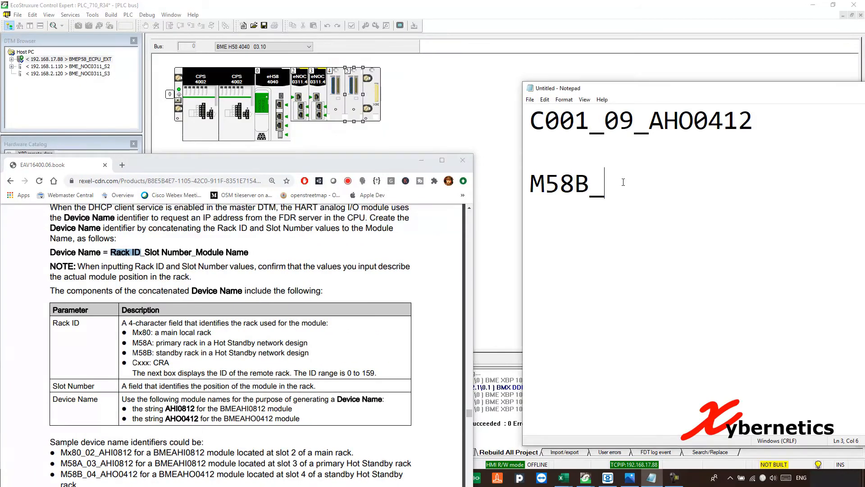
type("05_")
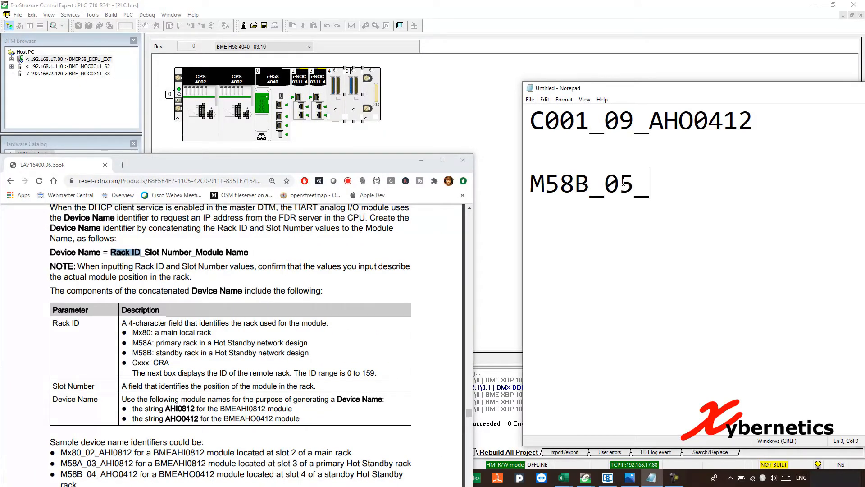
- Following the guide's module name strings, complete the M58B_05_ identifier in Notepad with AHO0412
left_click_drag(377, 155, 397, 29)
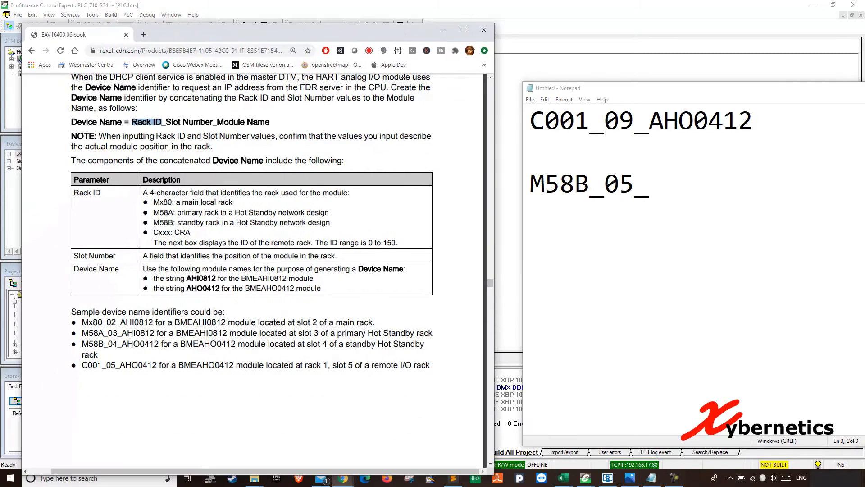
left_click(652, 122)
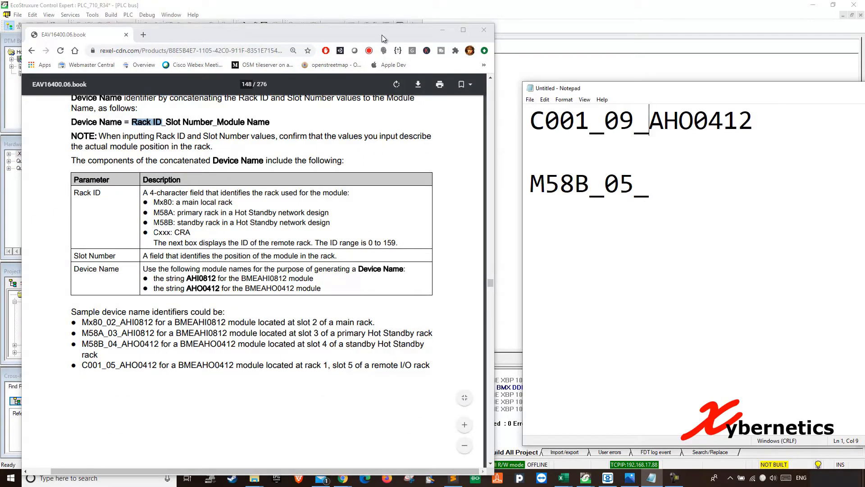
left_click(665, 190)
type("AH")
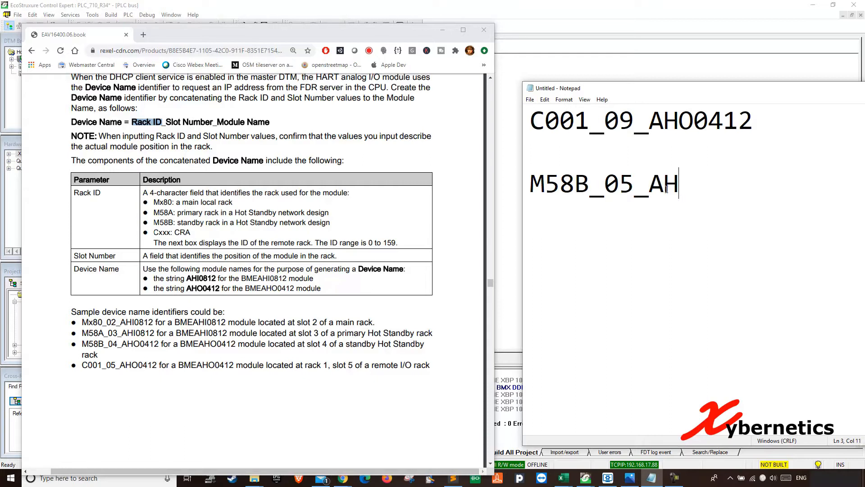
type("O0412")
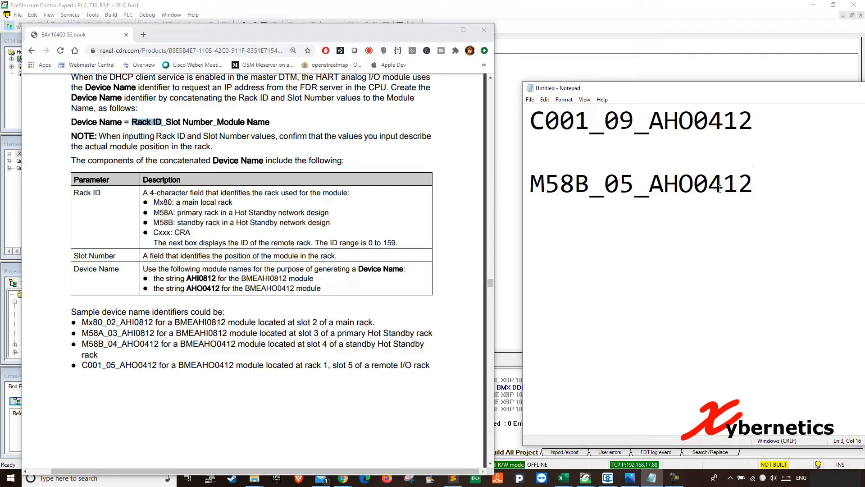
- Close the PLC bus rack in Control Expert and check the slot 9 module on the EIO bus against the guide
left_click_drag(402, 38, 381, 178)
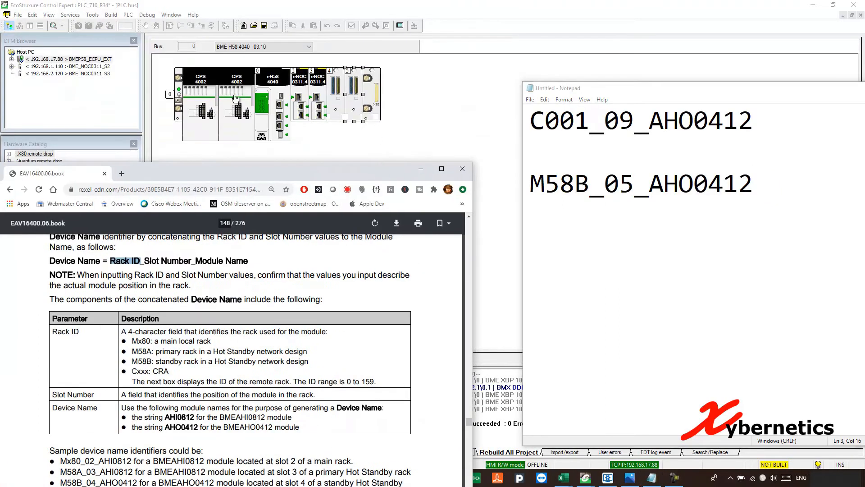
left_click(492, 98)
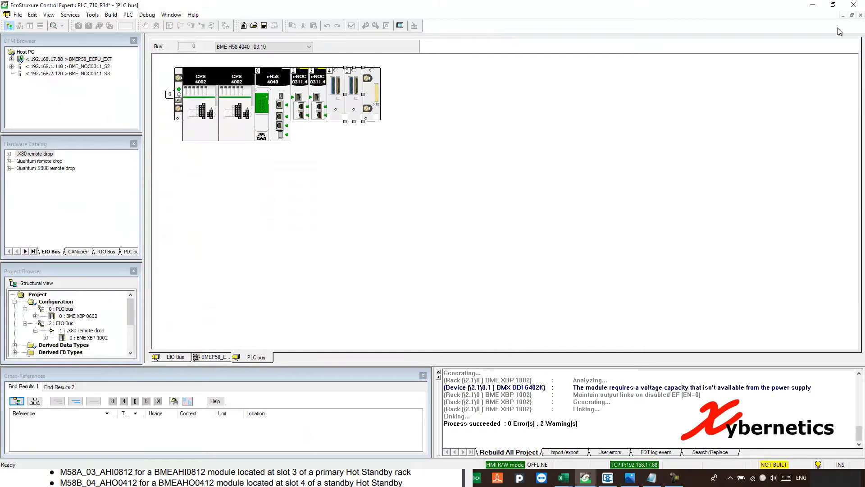
left_click(861, 15)
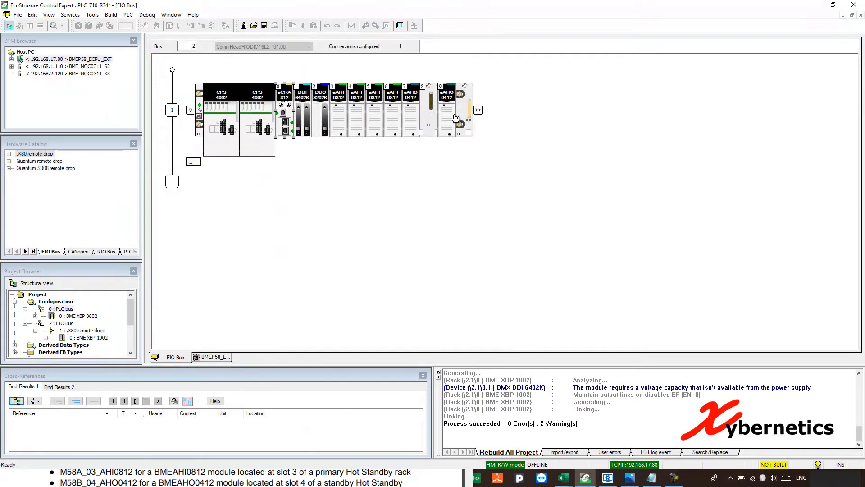
left_click(441, 102)
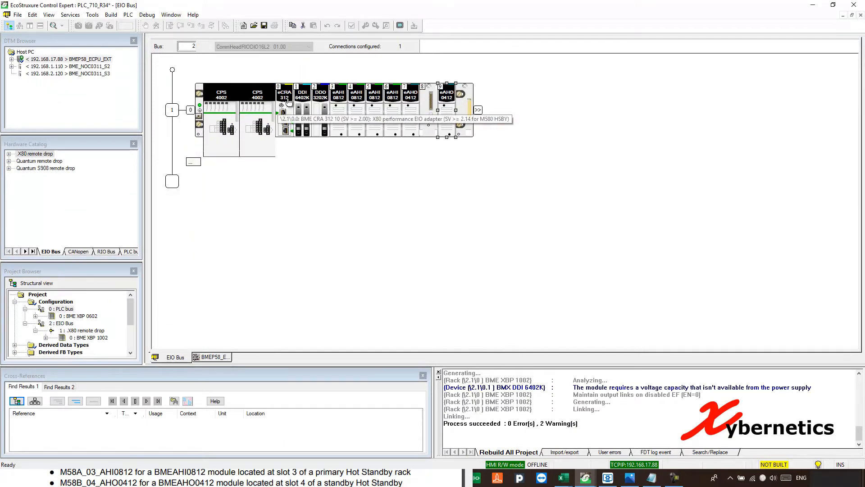
left_click(423, 481)
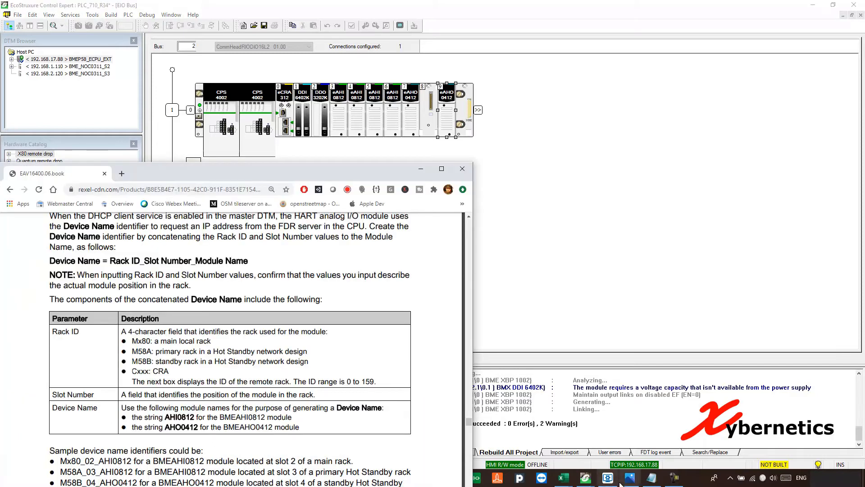
- Delete the M58B_05_AHO0412 identifier and the blank line above it in Notepad
left_click(652, 478)
left_click_drag(753, 184, 533, 187)
key("BackSpace")
key("BackSpace")
key("BackSpace")
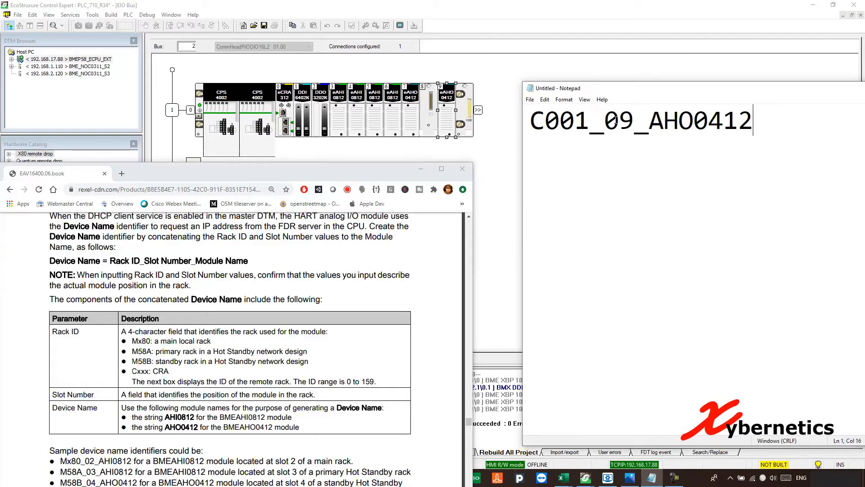
- Compare the AHO0412 part with the slot 9 module and copy the whole C001_09_AHO0412 identifier from Notepad
left_click_drag(650, 120, 759, 120)
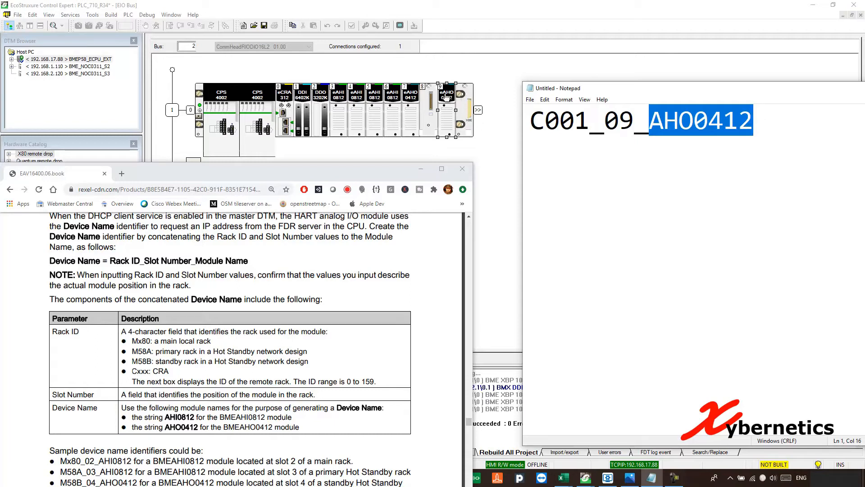
left_click(755, 120)
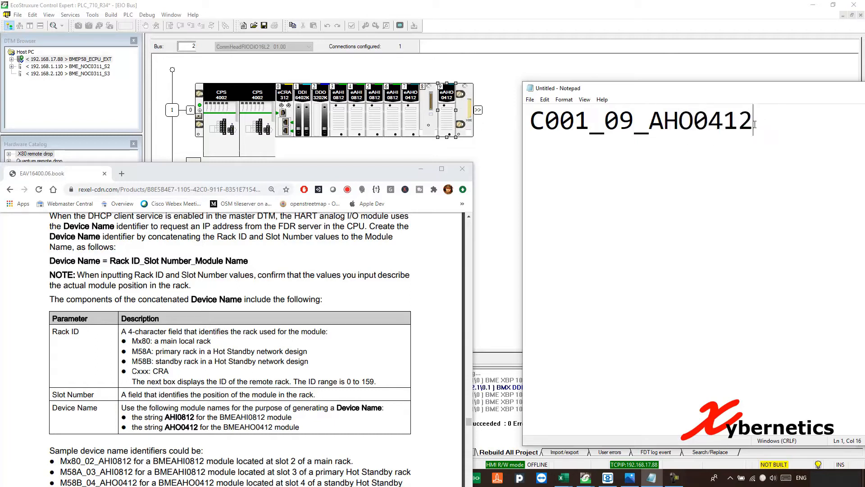
left_click_drag(755, 120, 532, 121)
right_click(550, 126)
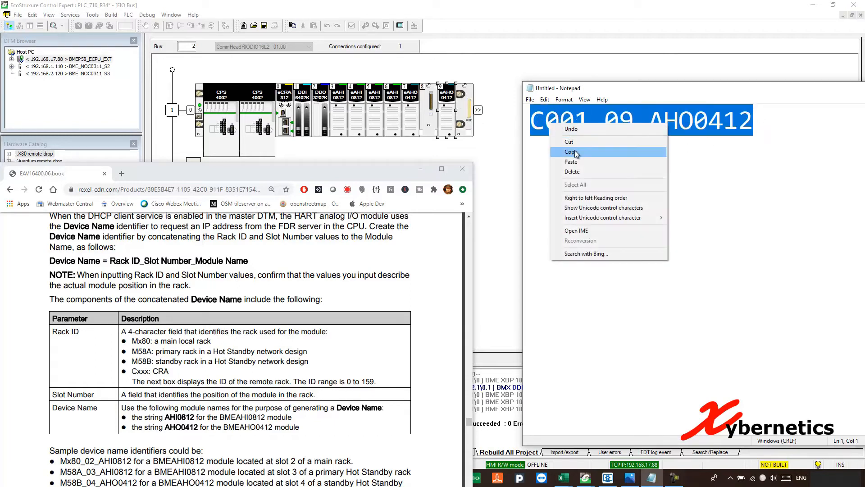
left_click(571, 152)
- Switch to Control Expert and close the BMEP58_ECPU_EXT configuration and the Hardware Catalog
left_click(590, 31)
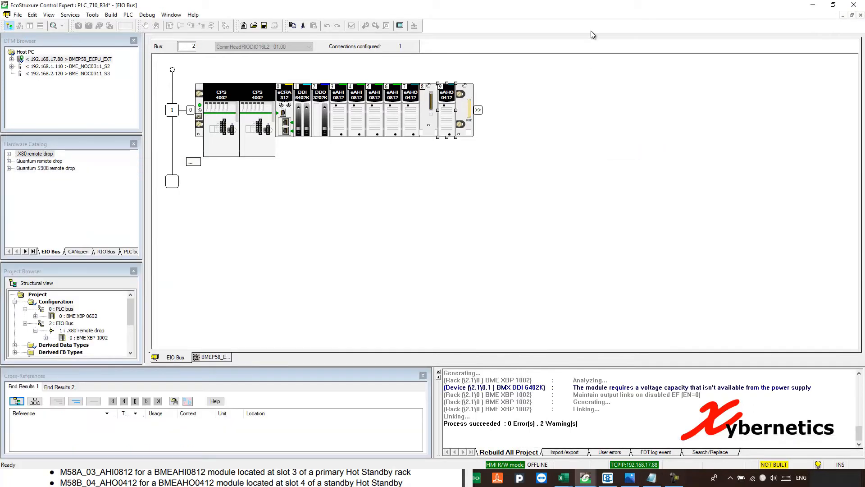
left_click(215, 357)
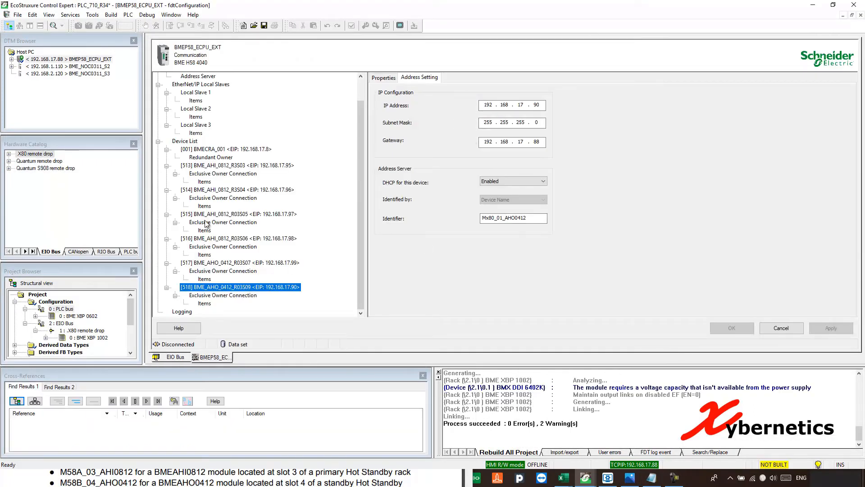
left_click(861, 15)
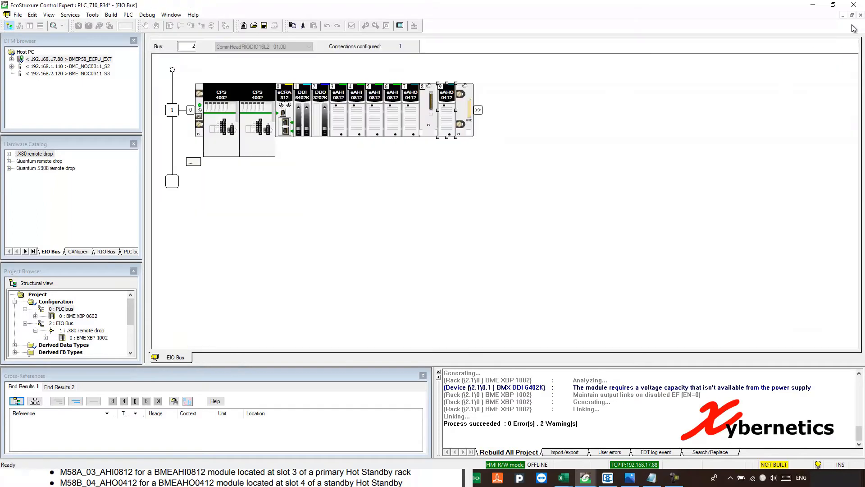
left_click(11, 59)
left_click(133, 144)
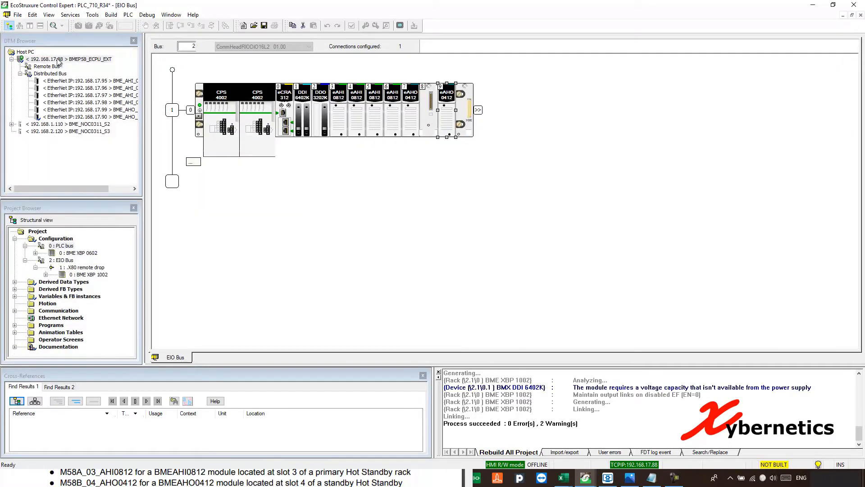
- Close the DTM Browser and reopen it
left_click(133, 41)
left_click(93, 15)
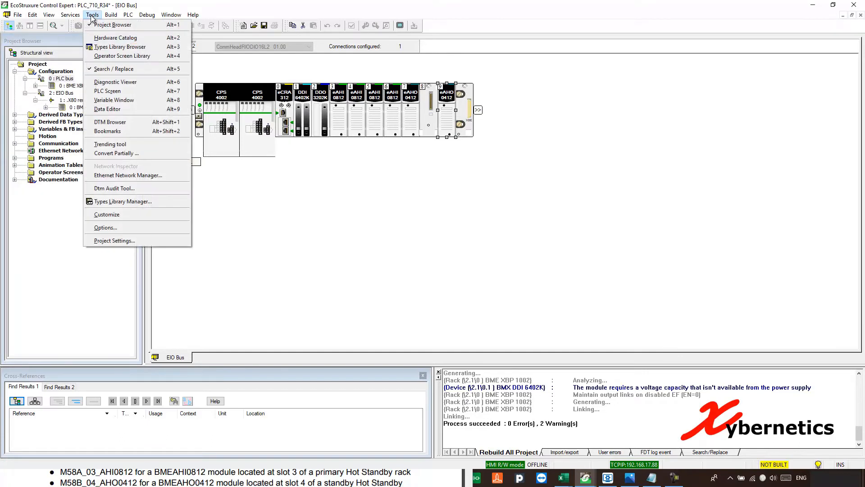
left_click(112, 123)
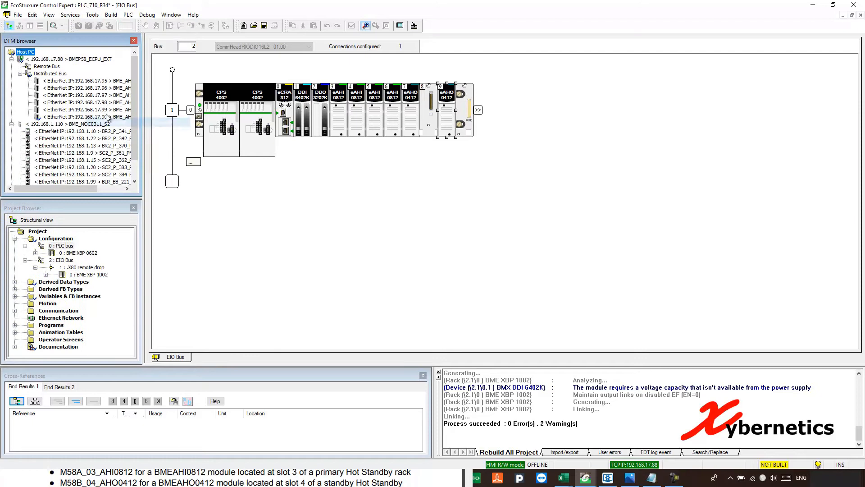
- Open the BMEP58_ECPU_EXT configuration from the DTM Browser and display the address settings of device BME_AHO_0412_R03S09
left_click(68, 60)
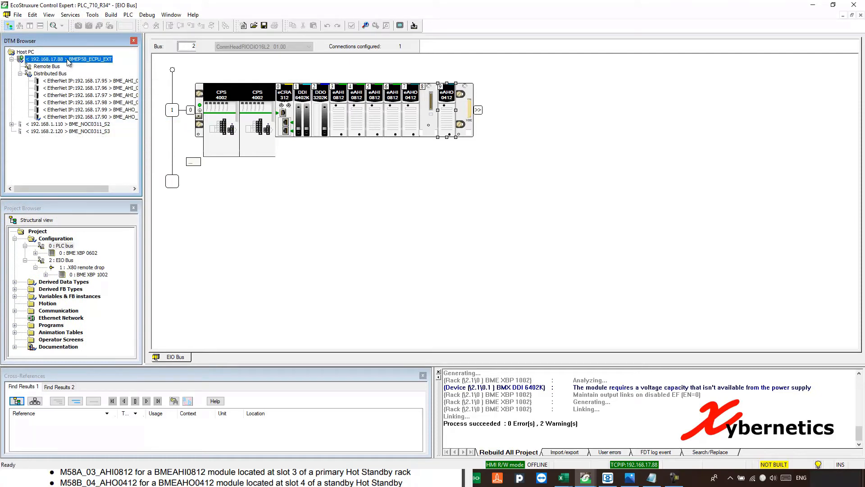
double_click(68, 60)
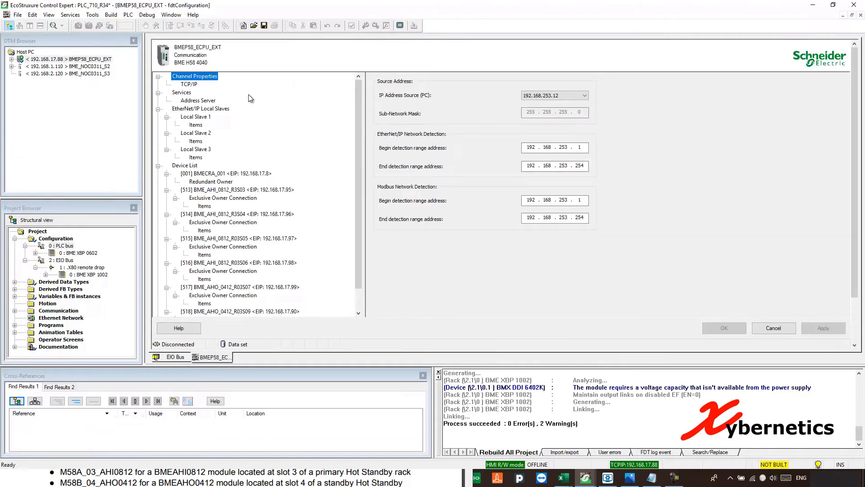
scroll(361, 150, "down", 1)
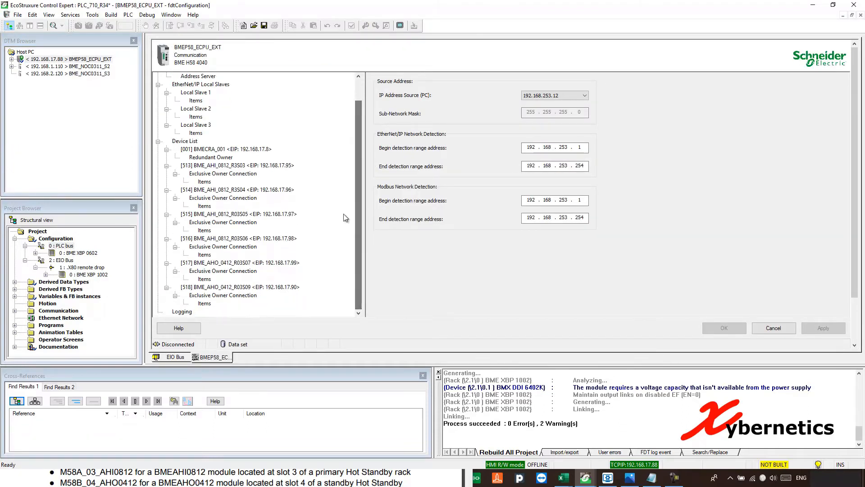
left_click(239, 288)
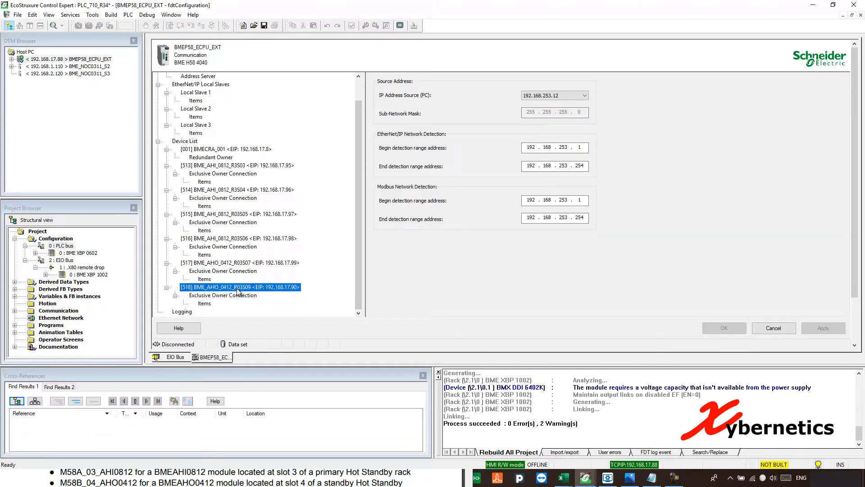
left_click(11, 59)
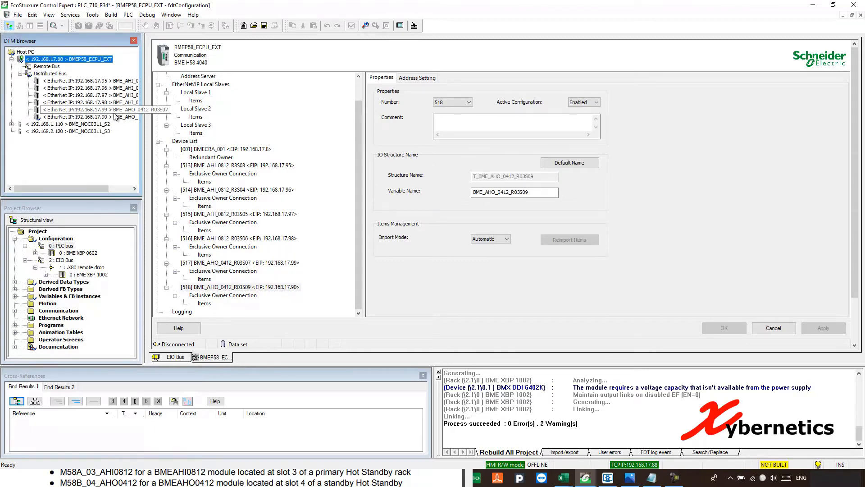
left_click(226, 288)
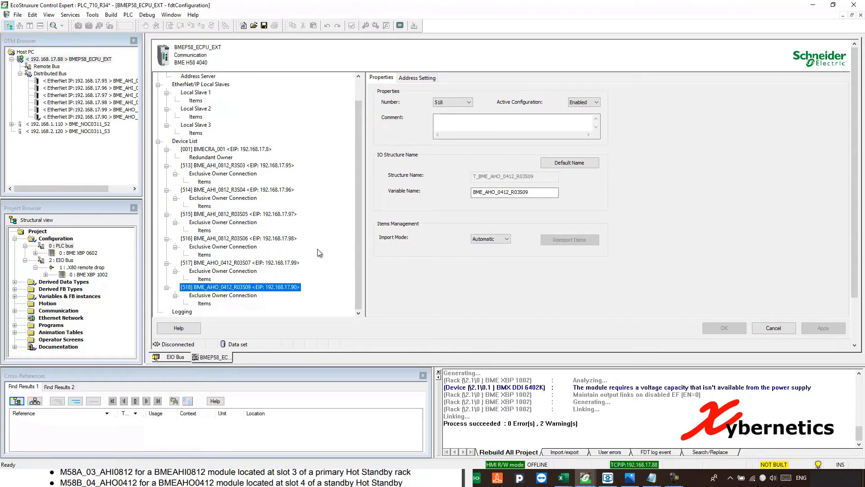
left_click(423, 79)
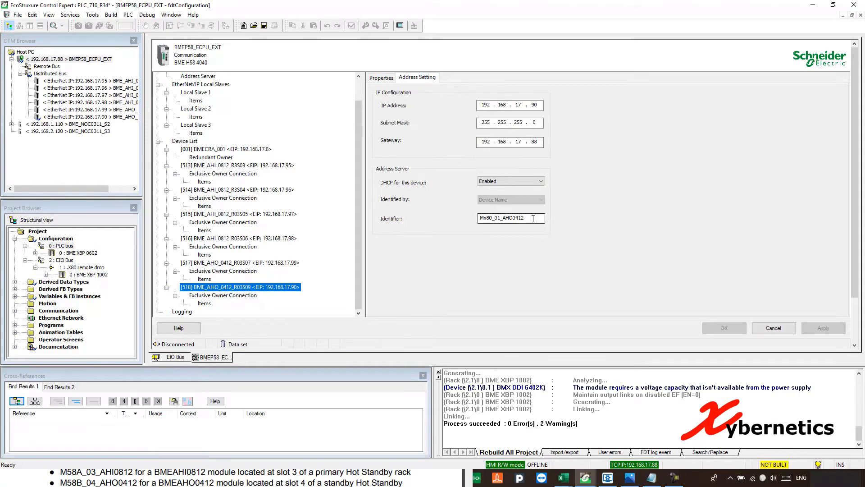
- Replace the identifier of BME_AHO_0412_R03S09 with the copied C001_09_AHO0412
double_click(478, 220)
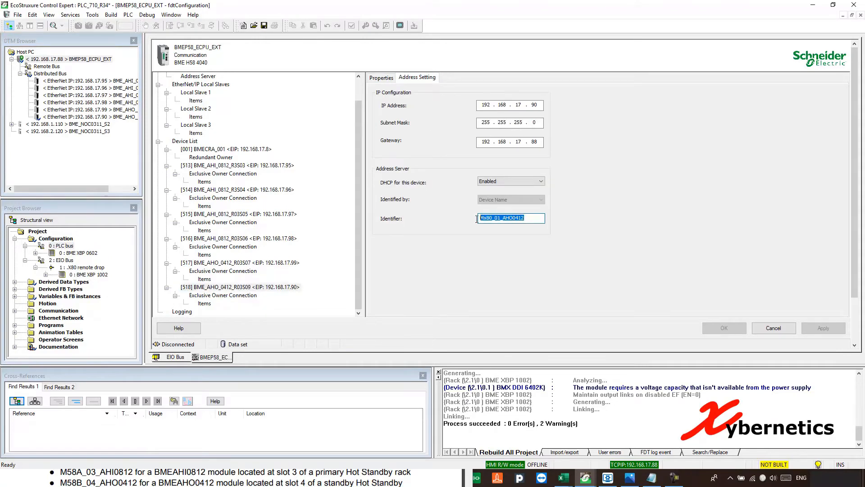
right_click(507, 217)
left_click(532, 254)
key("Return")
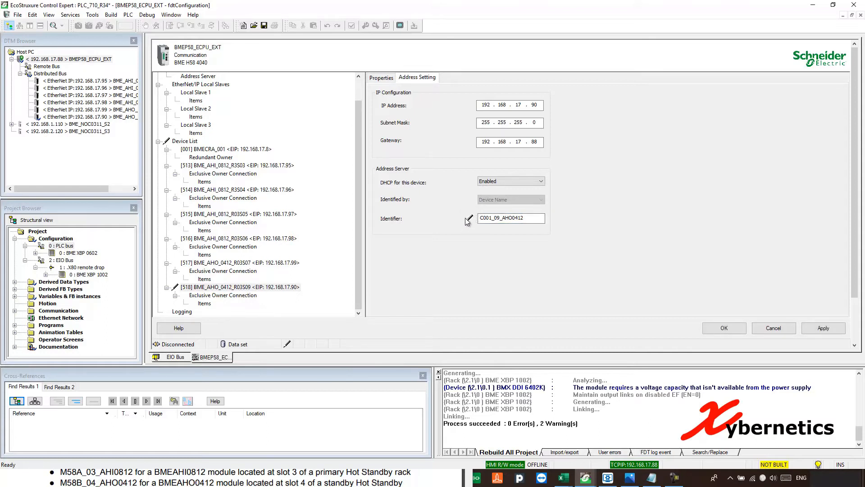
- Choose Enabled for the device's DHCP, apply the address settings and close the BMEP58_ECPU_EXT configuration
left_click(543, 180)
left_click(518, 194)
left_click(829, 328)
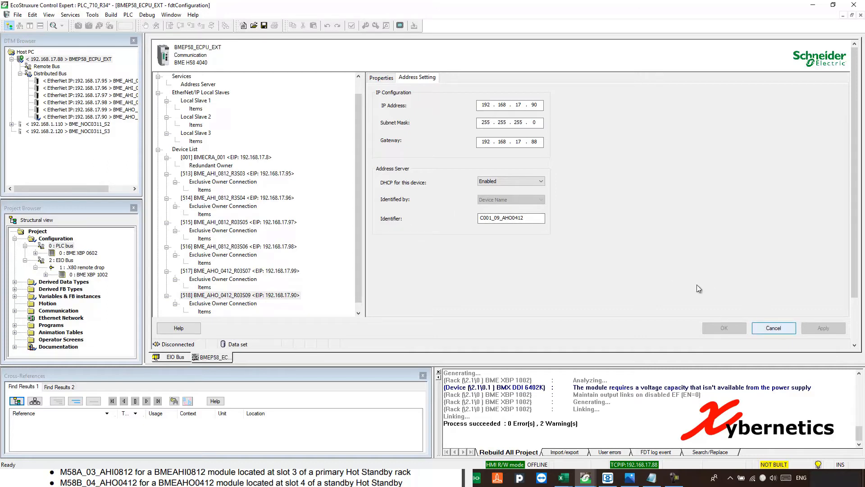
left_click(774, 328)
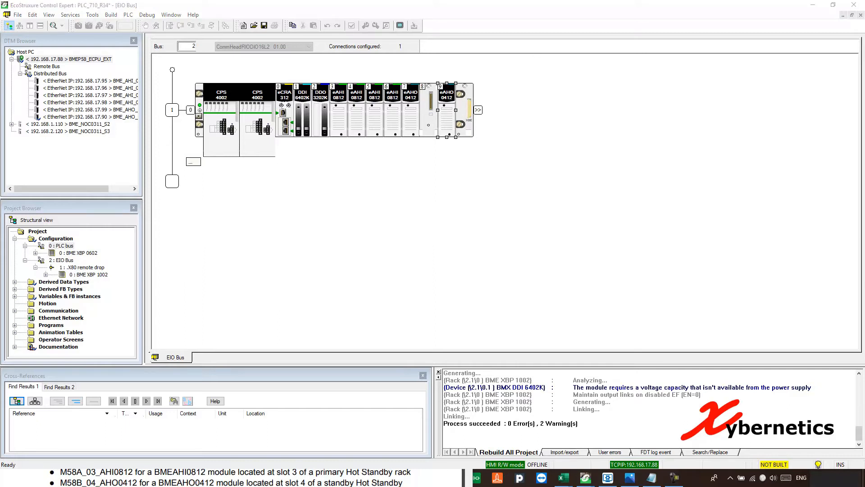
- Bring the browser with the Schneider BMXAMO0802 analog output module page into view over Control Expert
left_click_drag(864, 3, 570, 167)
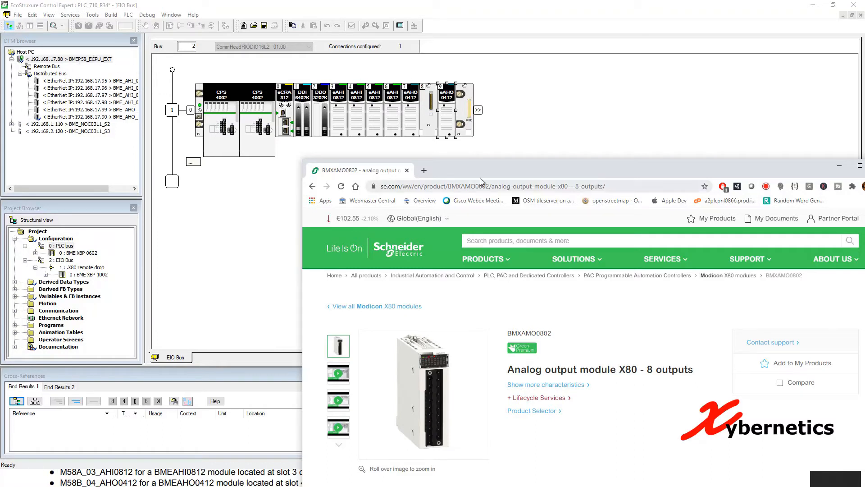
left_click_drag(480, 182, 508, 51)
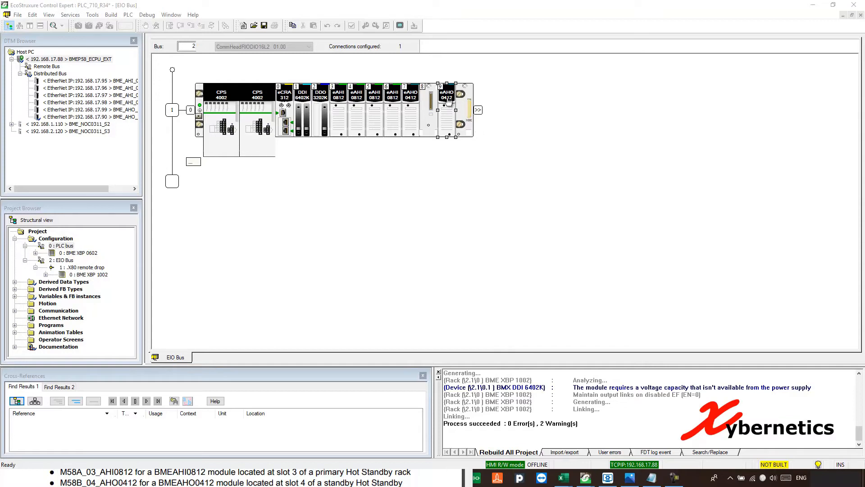
- Open the device configuration of BME_AHO_0412_R03S09 from the DTM Browser and display its Parameter Configuration
left_click(79, 118)
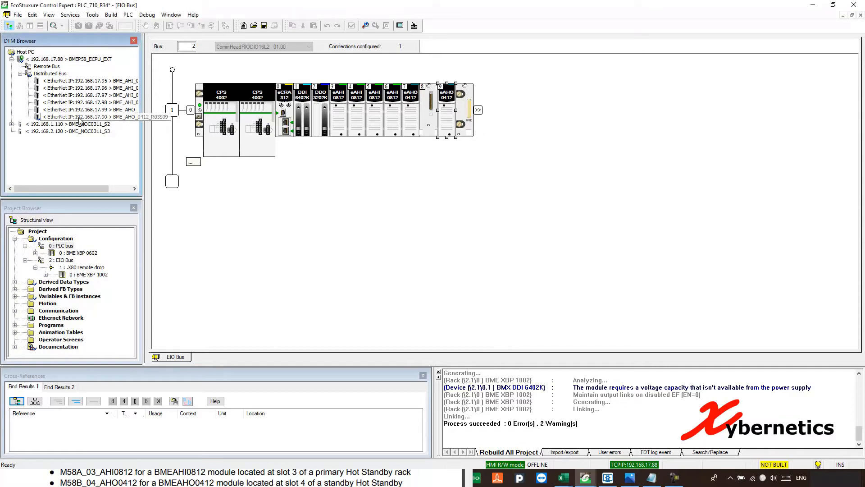
right_click(122, 118)
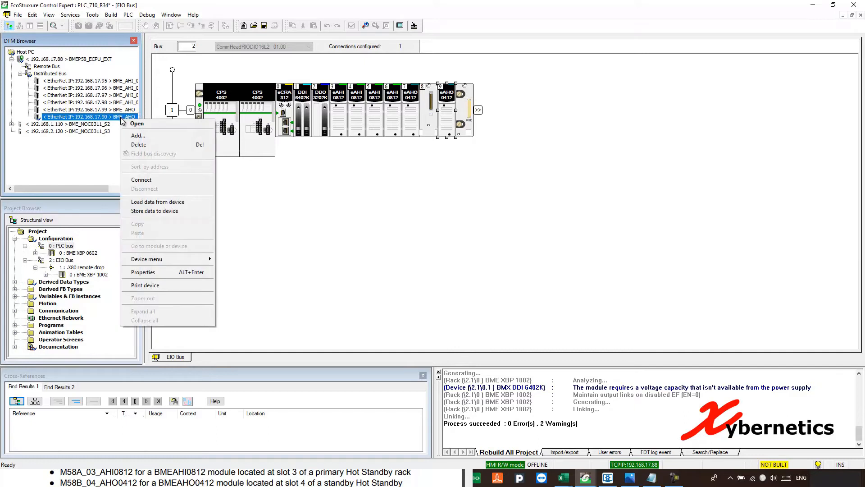
mouse_move(187, 261)
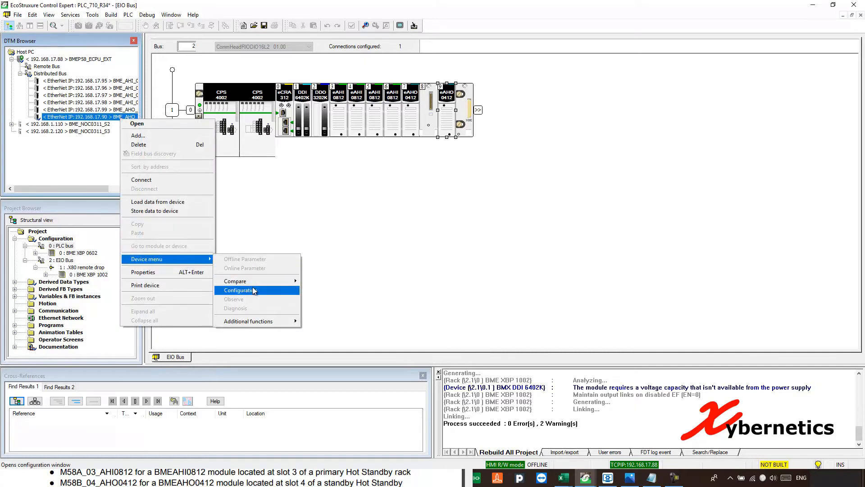
left_click(255, 290)
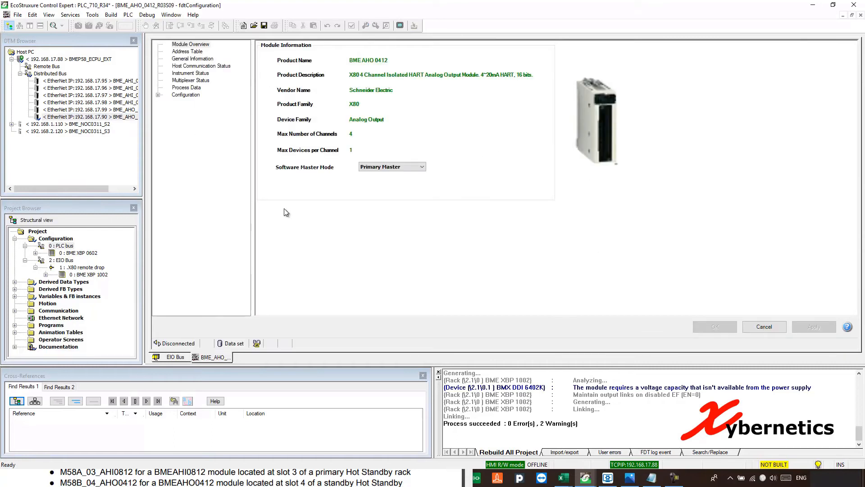
left_click(159, 95)
left_click(186, 95)
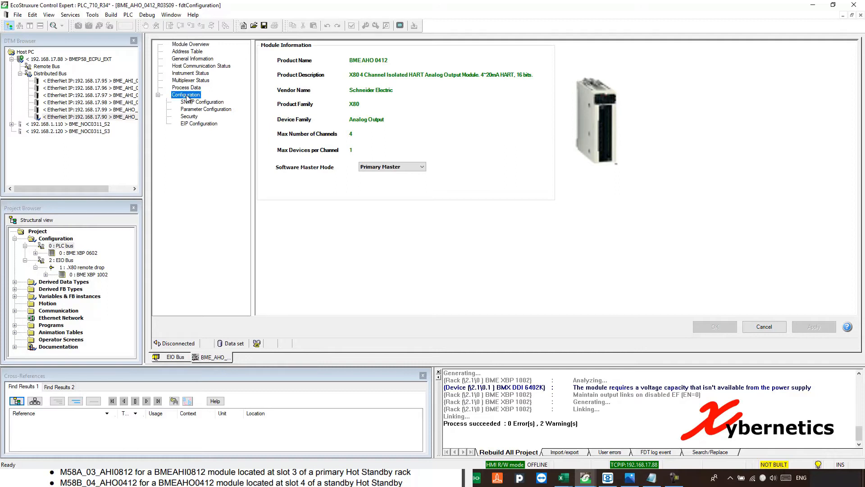
left_click(193, 109)
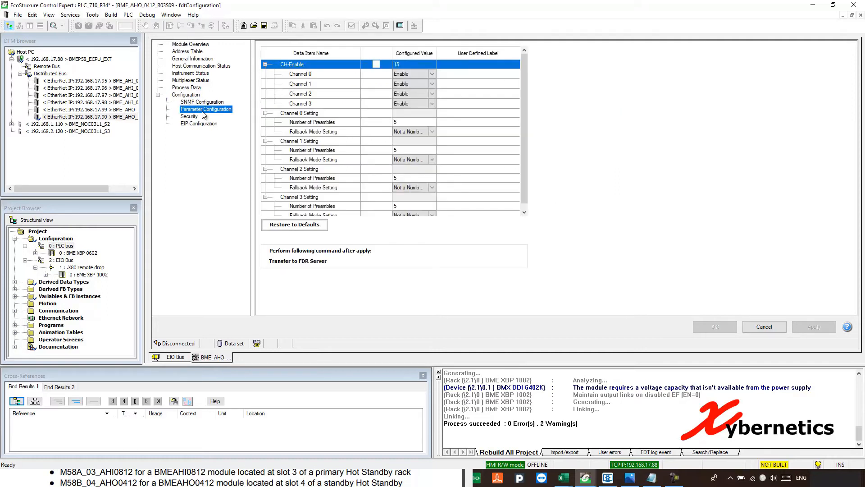
- Set Channel 0 and Channel 1 under CH-Enable to Disable
left_click(406, 85)
left_click(410, 76)
left_click(432, 75)
left_click(432, 88)
left_click(433, 87)
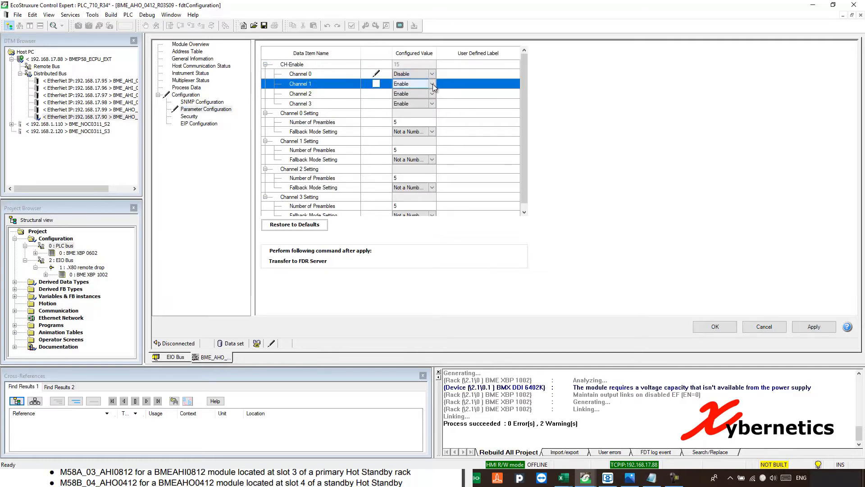
left_click(433, 87)
left_click(408, 98)
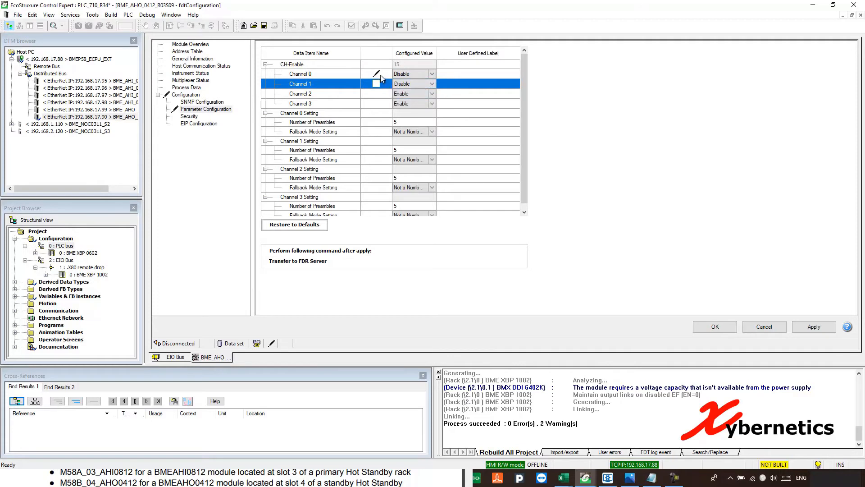
- Set Channel 2 and Channel 3 to Disable, then apply the parameters and close the module's DTM configuration
left_click(405, 94)
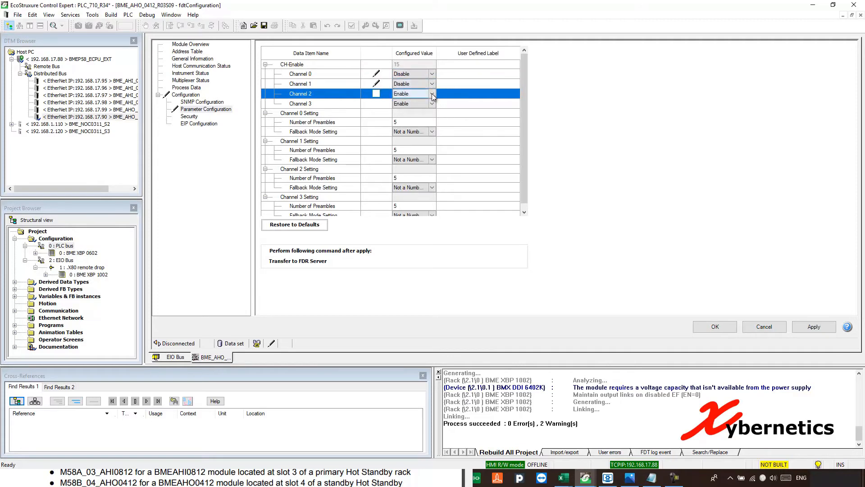
left_click(432, 93)
left_click(433, 106)
left_click(432, 103)
left_click(433, 103)
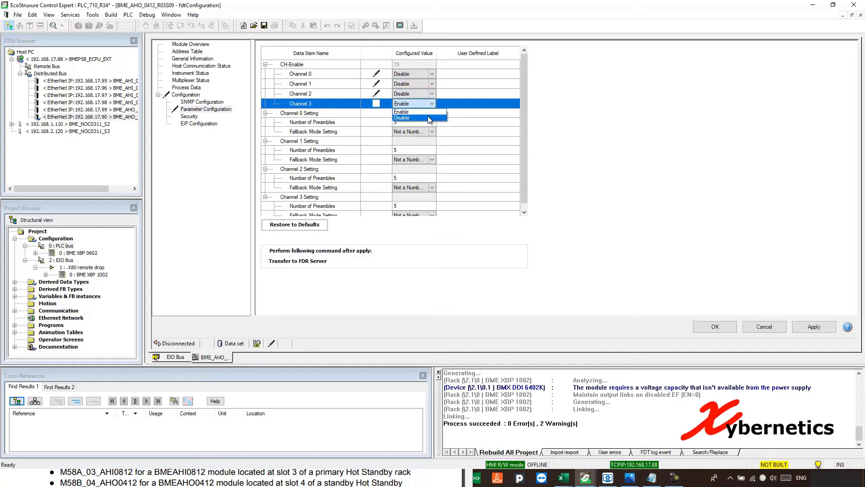
left_click(428, 119)
left_click(387, 94)
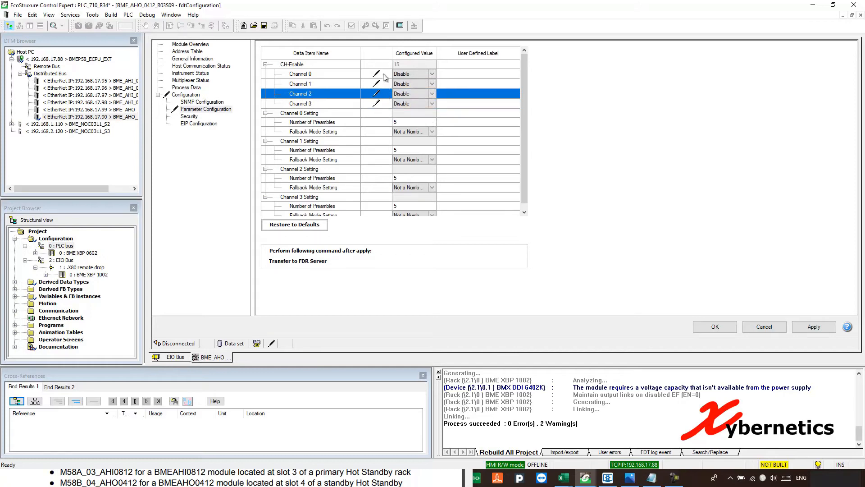
left_click(810, 329)
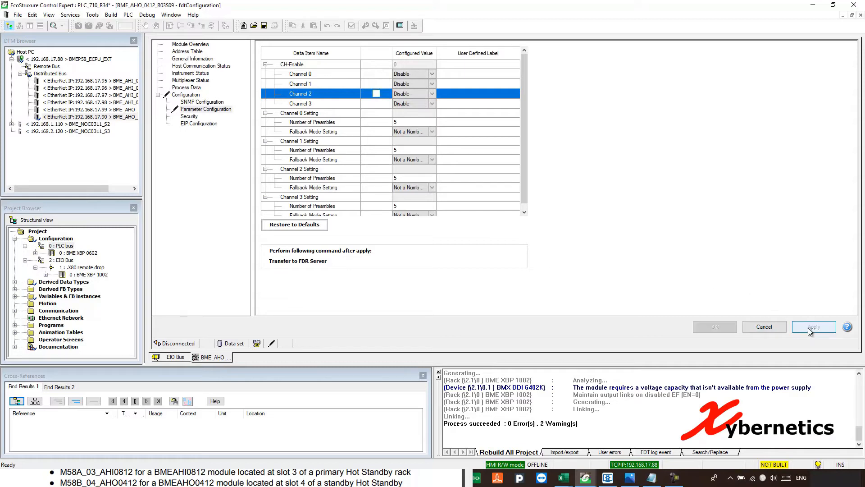
left_click(765, 327)
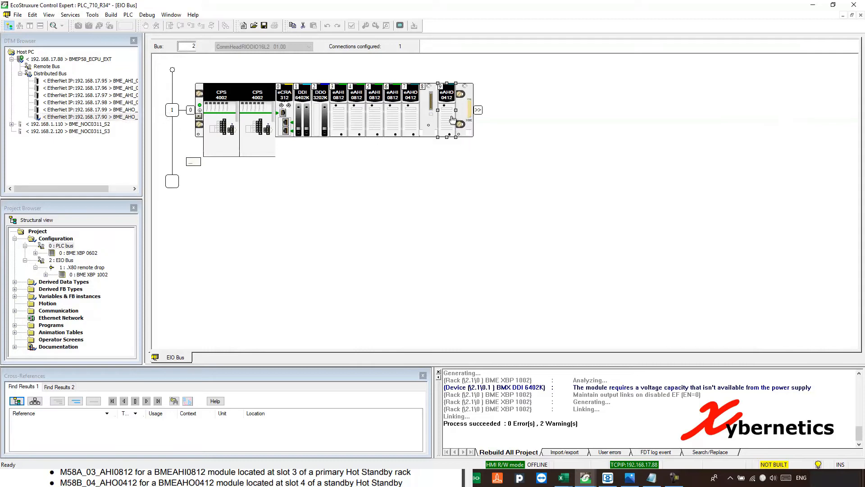
- Open the BME AHO 0412 module in slot 9 of the EIO rack, try the Fallback option on channel 0 and close the module
left_click(96, 59)
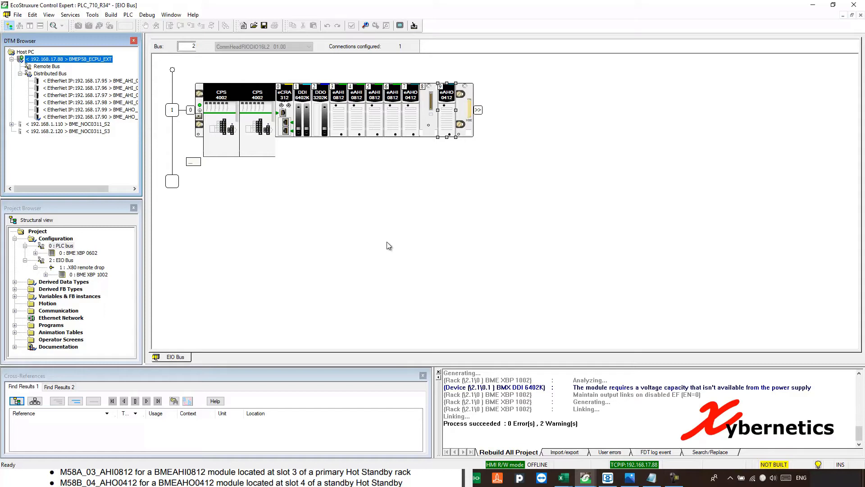
double_click(455, 113)
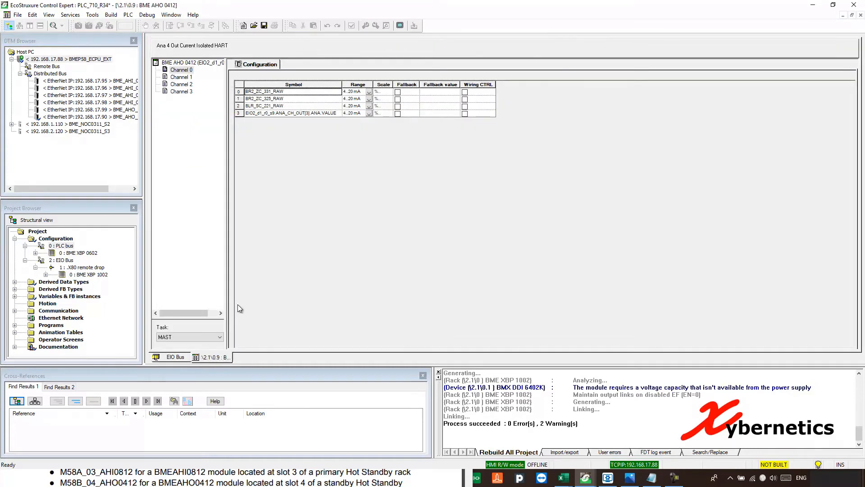
left_click(398, 92)
left_click(439, 92)
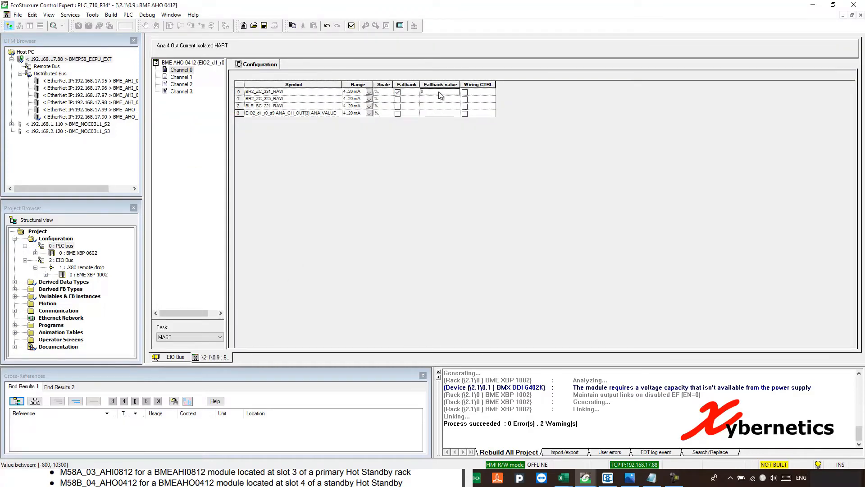
left_click(398, 93)
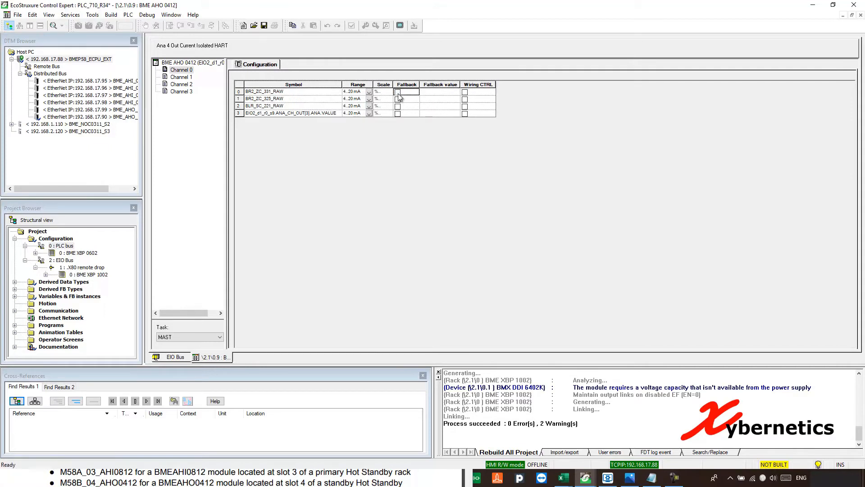
left_click(398, 92)
left_click(430, 94)
left_click(398, 92)
left_click(860, 15)
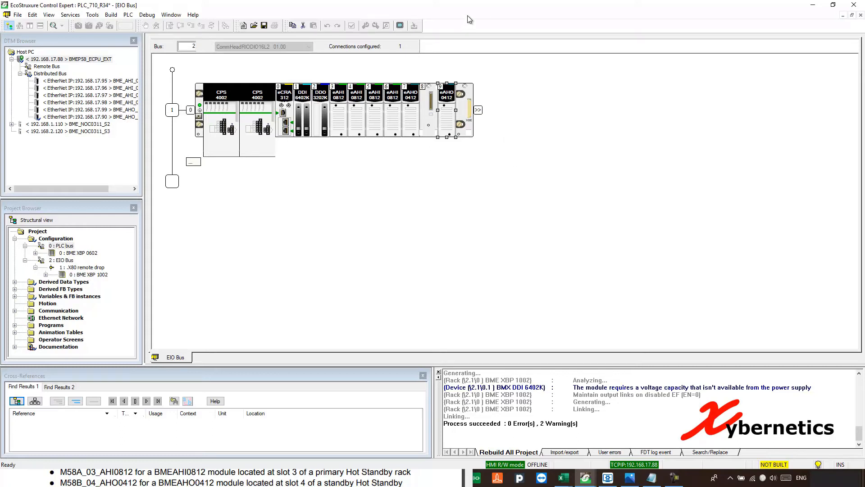
- Arrange Control Expert and the browser with the M580 Advanced Web page side by side and highlight the page's IP address
key("super+Left")
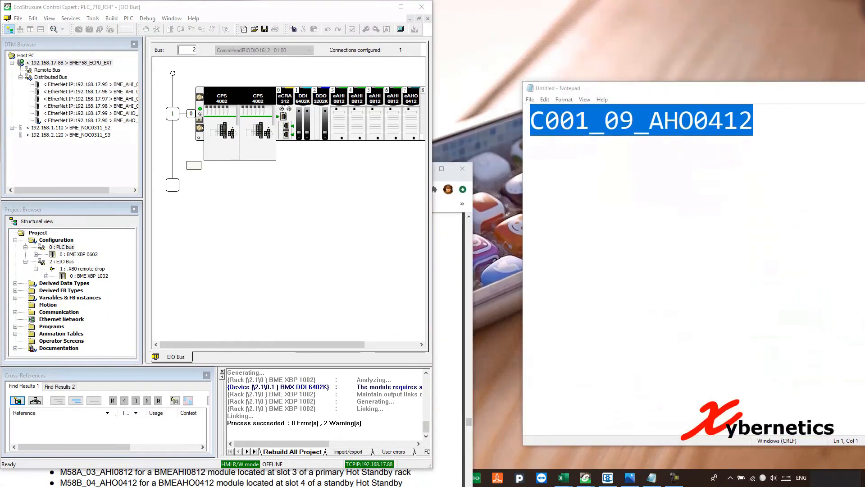
left_click_drag(556, 0, 724, 39)
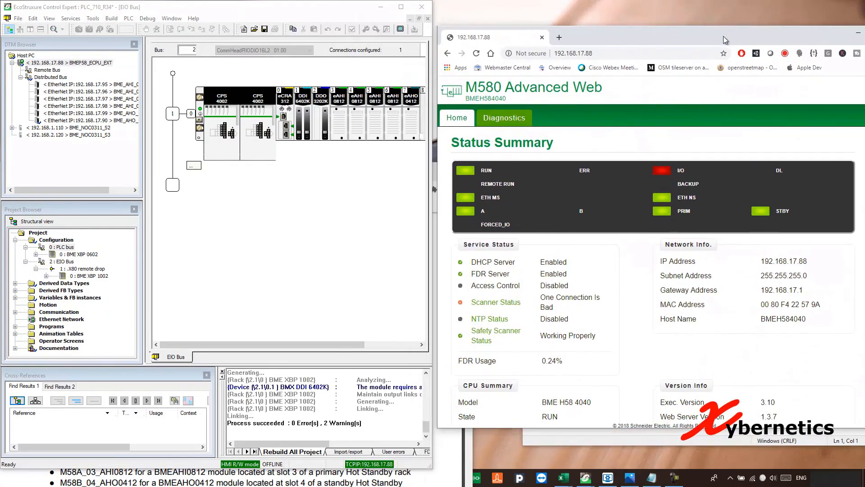
key("super+Right")
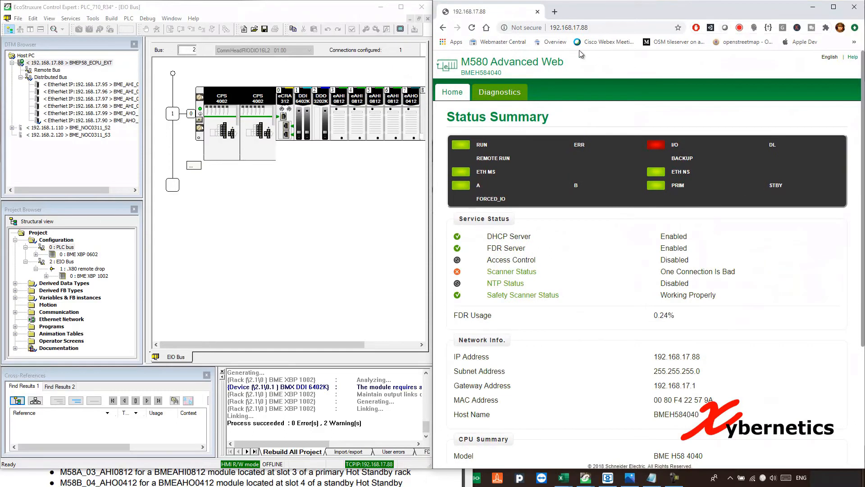
left_click(590, 28)
left_click_drag(602, 27, 548, 28)
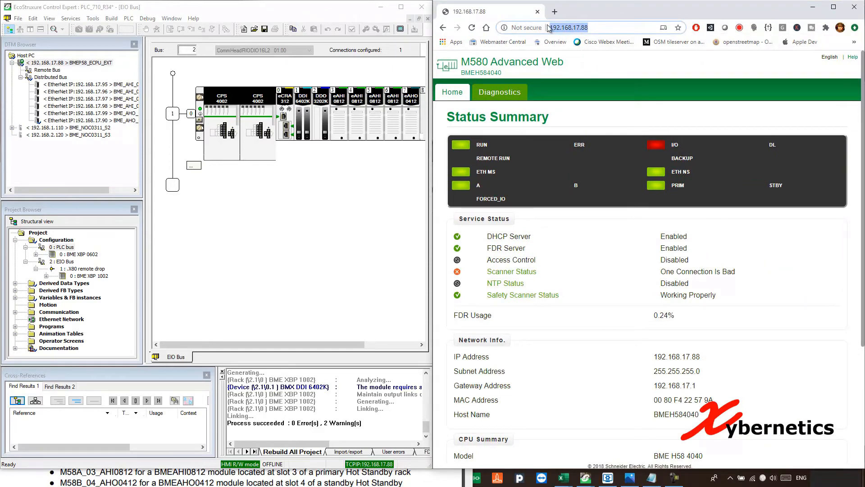
- Open the PLC bus, check the IP address configuration of the CPU's Ethernet communicator head and close it
left_click(305, 221)
double_click(70, 247)
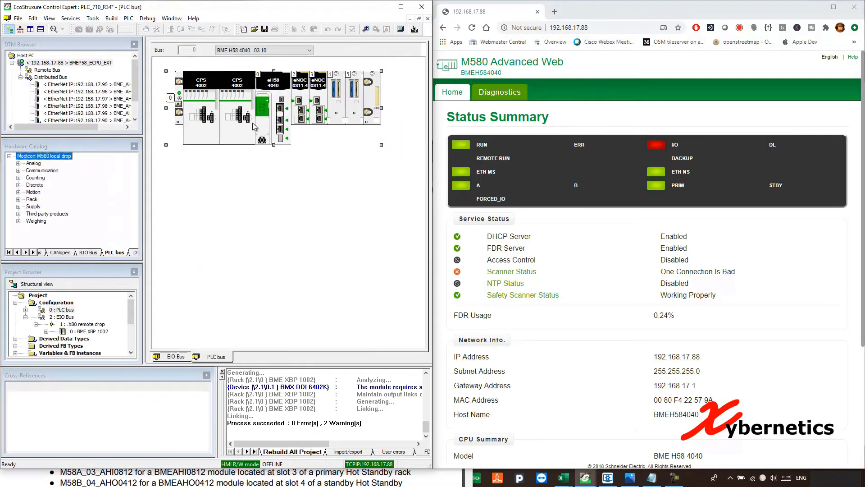
left_click(134, 146)
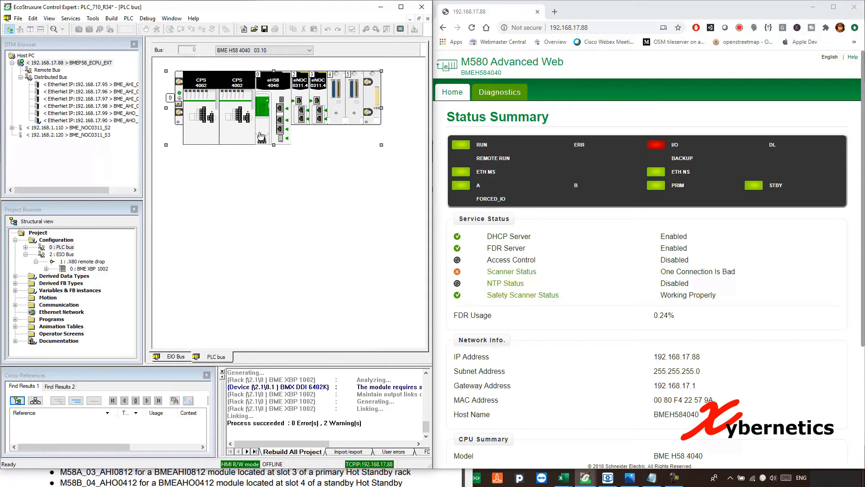
left_click(280, 113)
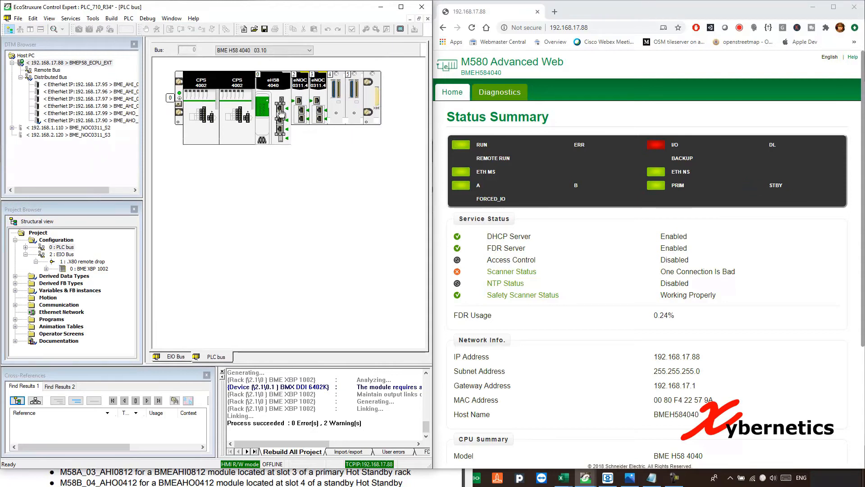
double_click(282, 113)
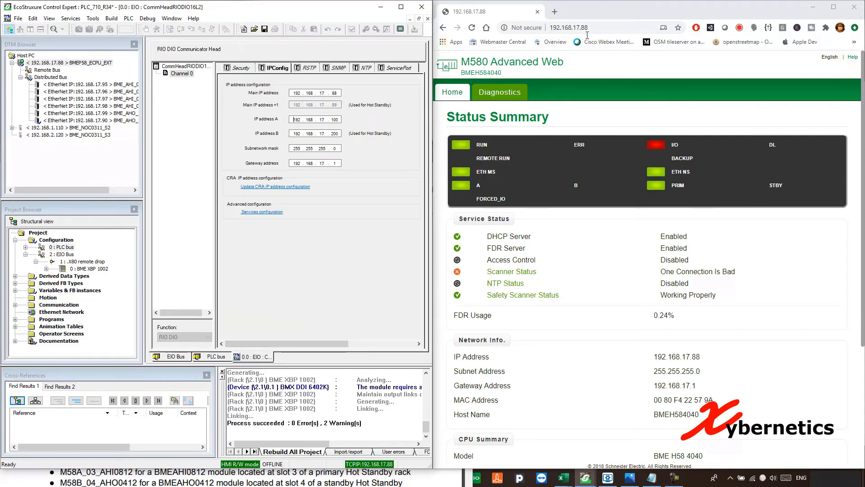
left_click(427, 18)
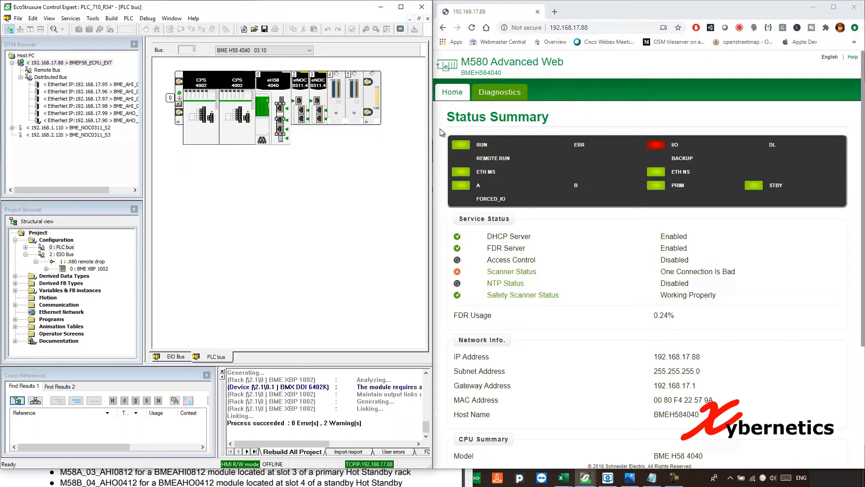
- Open the I/O Scanner diagnostics from the Scanner Status and bring slot 9 of the EIO Bus rack into view
left_click(525, 273)
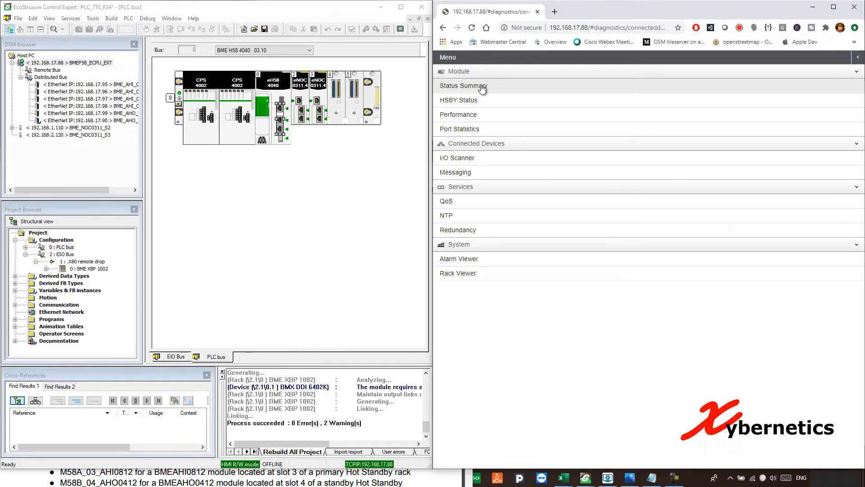
left_click(482, 88)
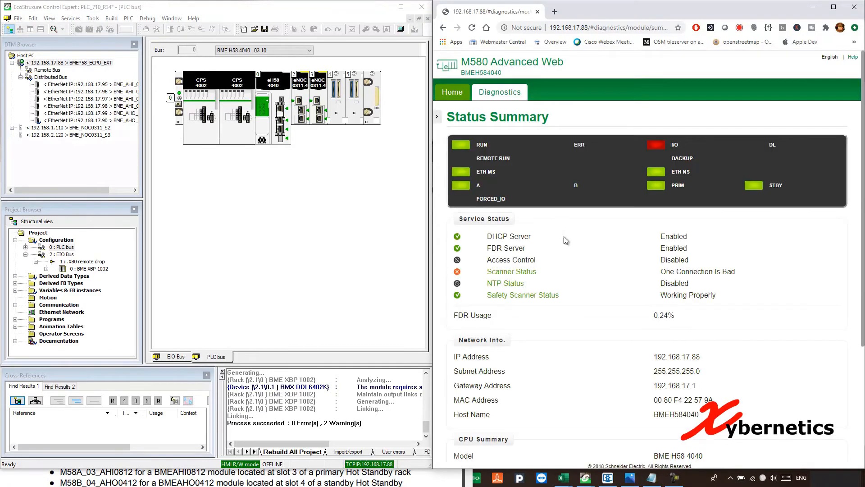
left_click(528, 272)
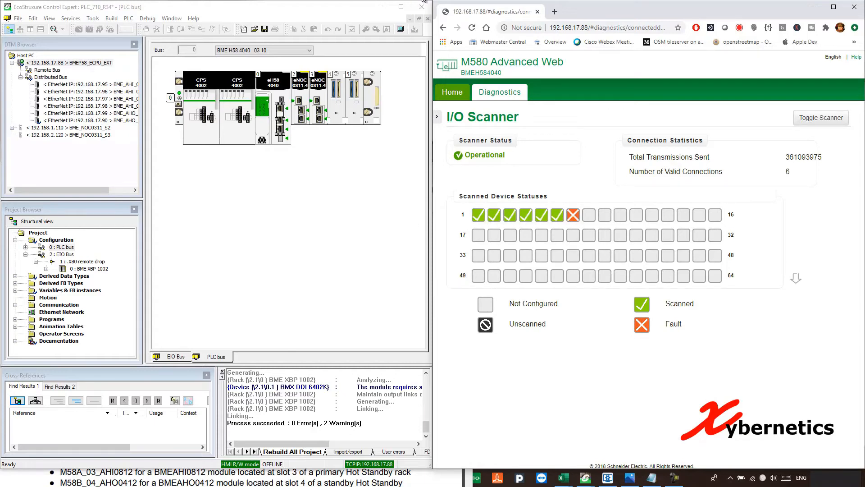
left_click(428, 19)
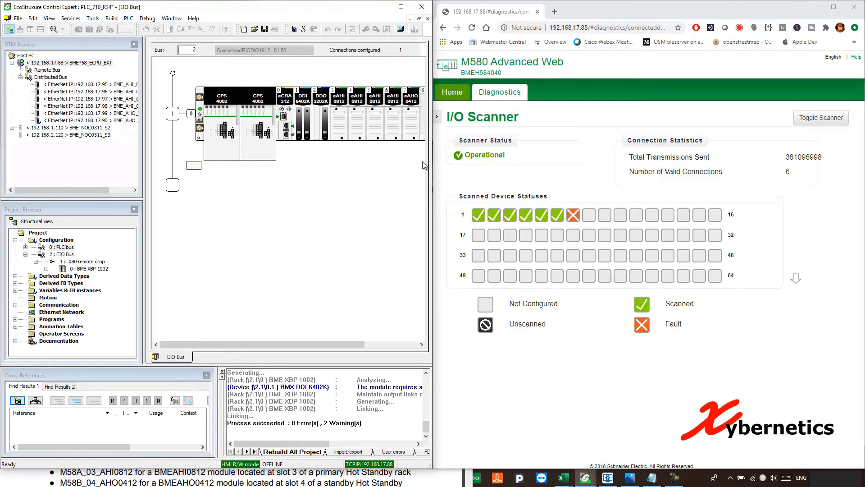
left_click_drag(326, 344, 362, 344)
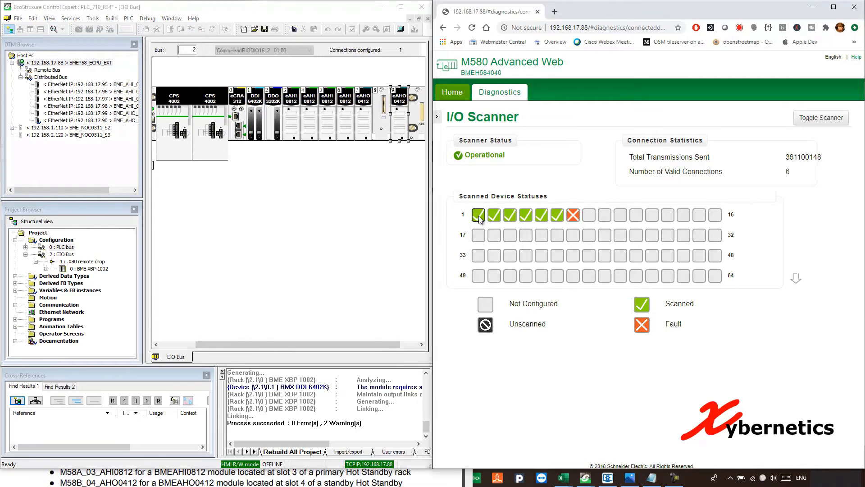
- Display the first scanned device's details and compare its IP address with IP address A in the communicator head's IPConfig
mouse_move(479, 218)
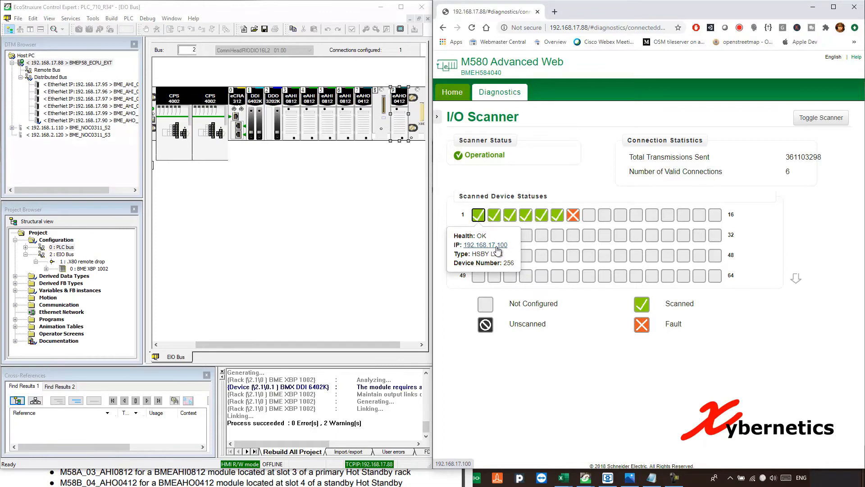
left_click(272, 256)
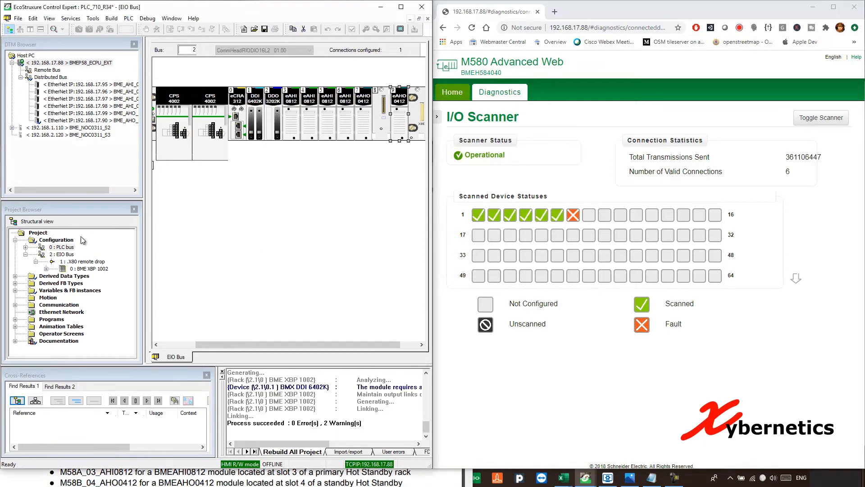
double_click(58, 248)
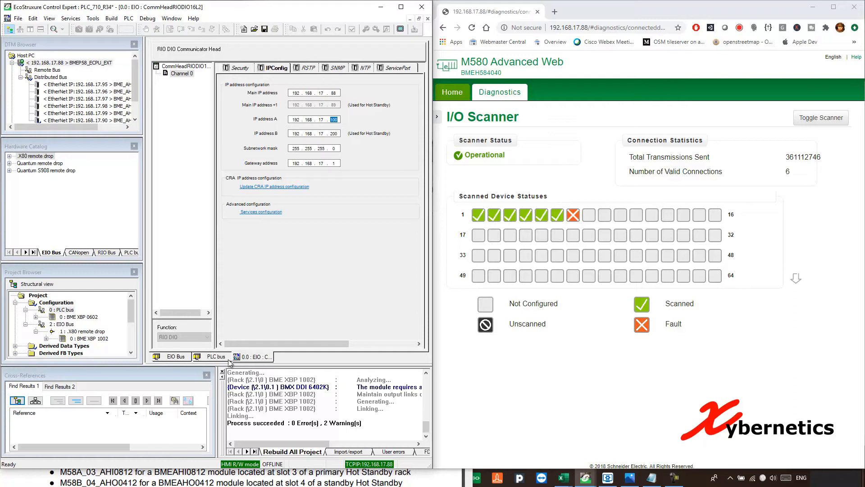
- Recheck the PLC bus rack and the communicator head's IPConfig, then view the M580 hot standby architecture picture and put it away
left_click(227, 358)
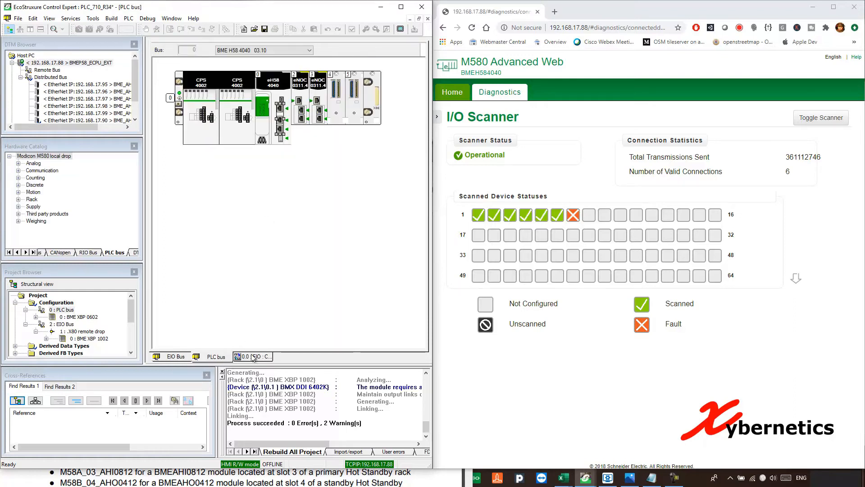
left_click(253, 356)
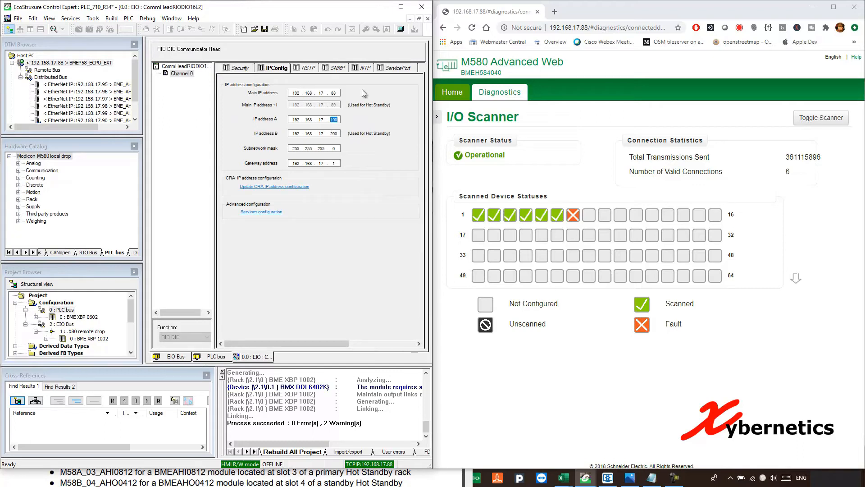
key("alt+Tab")
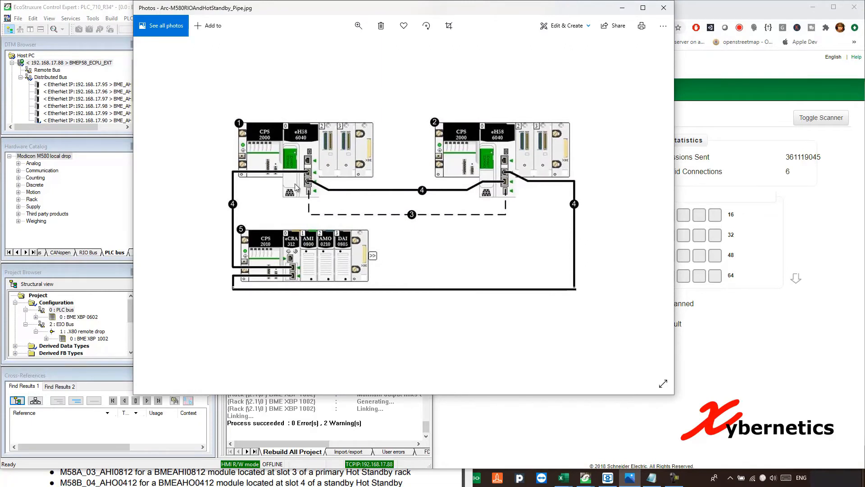
left_click_drag(455, 7, 458, 0)
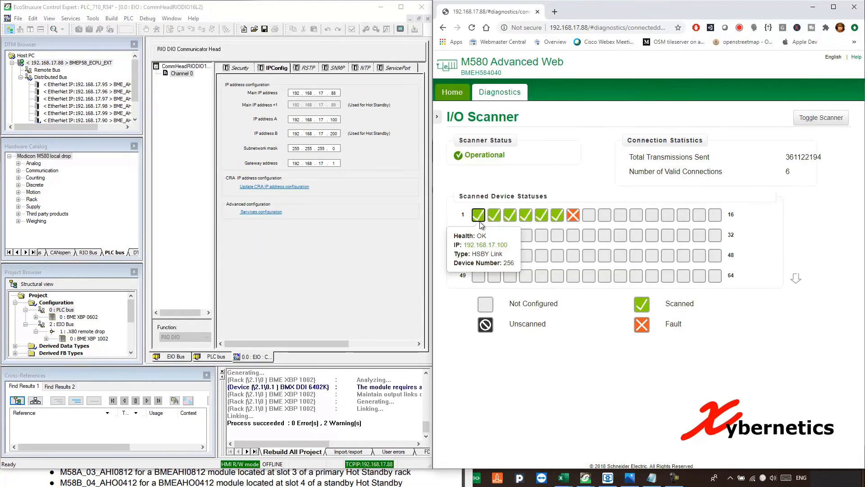
- Inspect the scanned devices through the faulted one, close the Hardware Catalog and select the faulted device, 192.168.17.99, in the DTM Browser
mouse_move(494, 222)
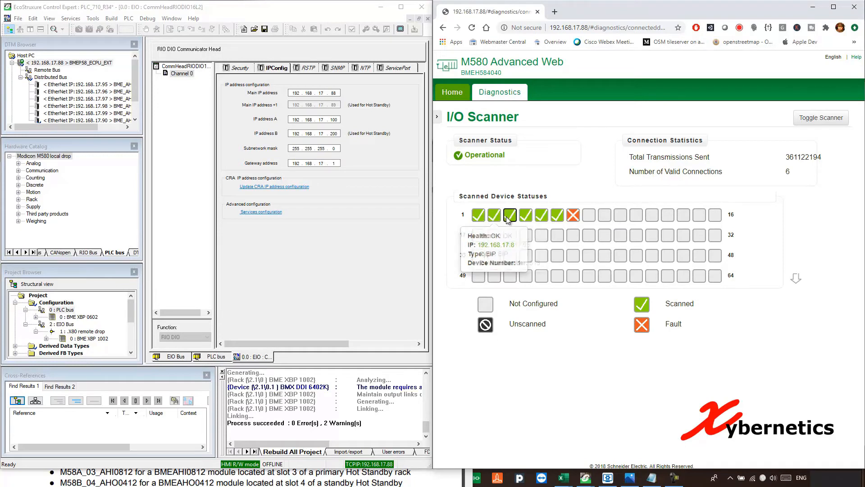
mouse_move(538, 218)
mouse_move(572, 215)
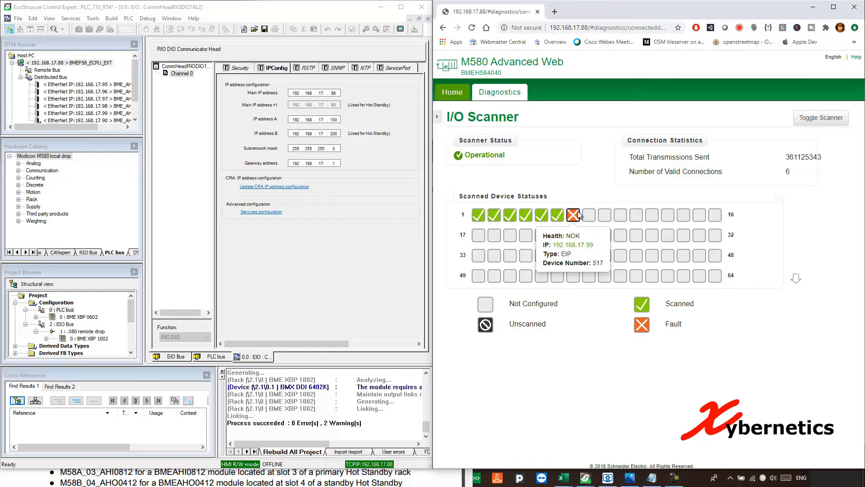
left_click(135, 145)
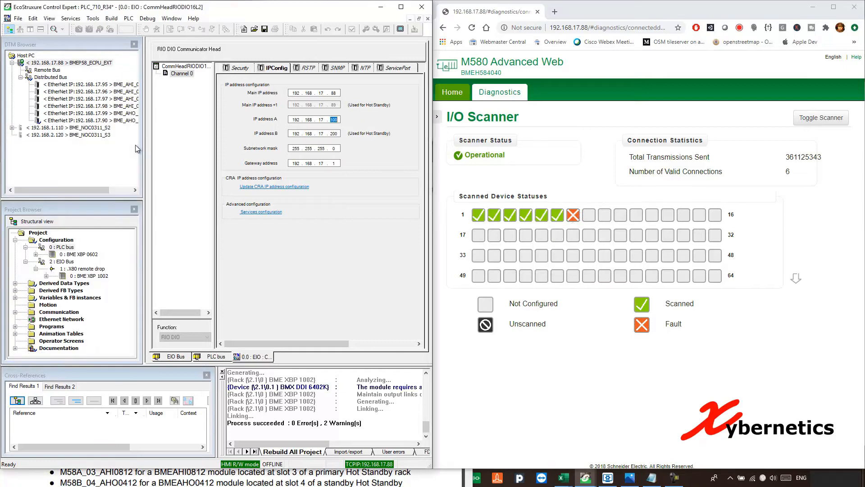
left_click(126, 113)
- Close the communicator head configuration and open the parameters of the BME CRA 312 10 adapter in slot 0 of the EIO Bus
left_click(427, 19)
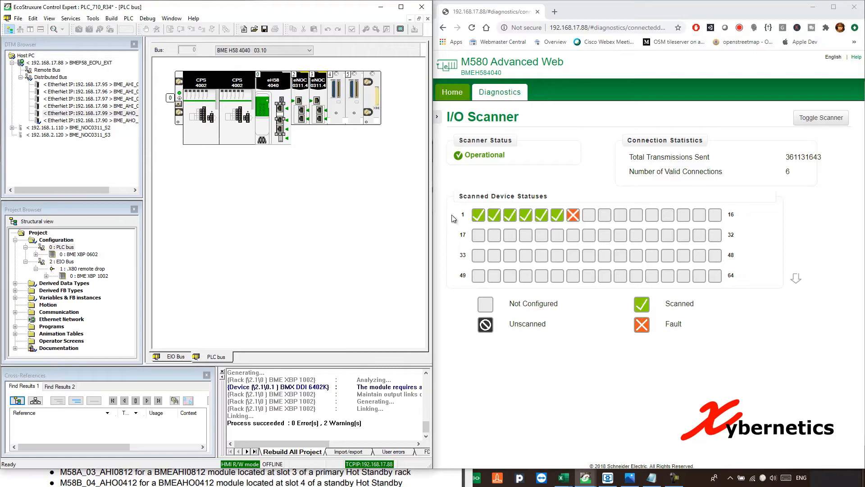
left_click(178, 356)
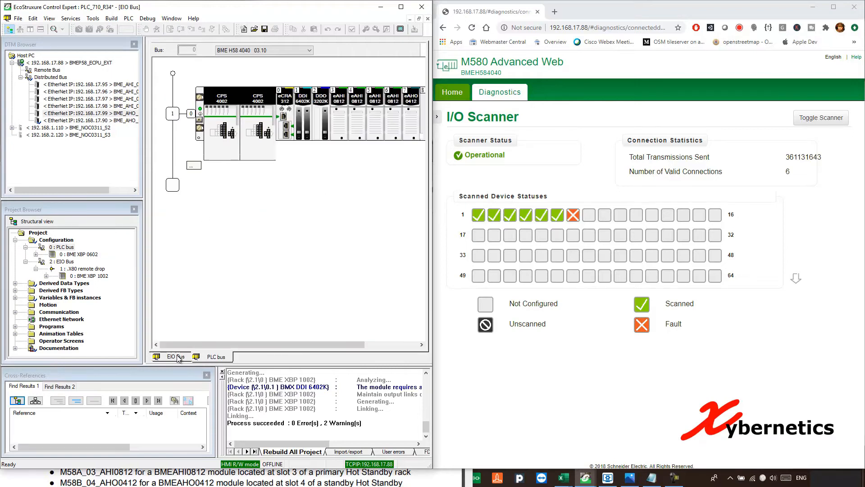
left_click(286, 104)
double_click(286, 103)
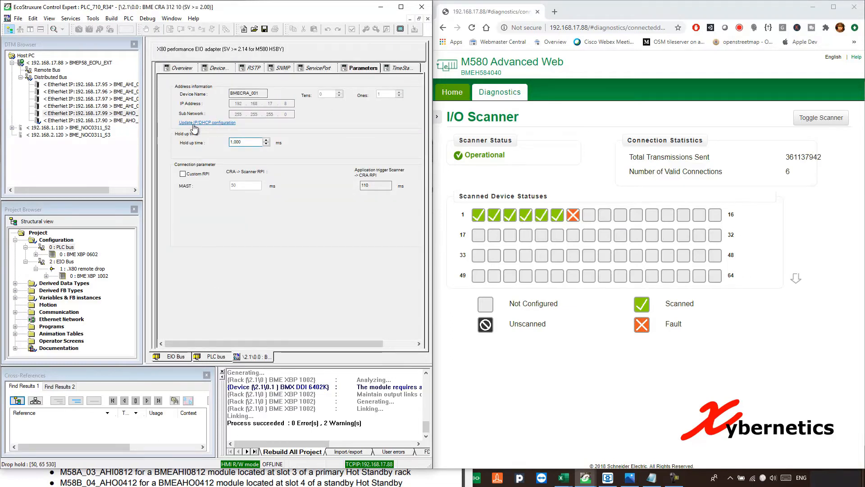
- Open the adapter's IP/DHCP configuration in the Ethernet Network table and widen the editor to show the IP Address column
left_click(199, 124)
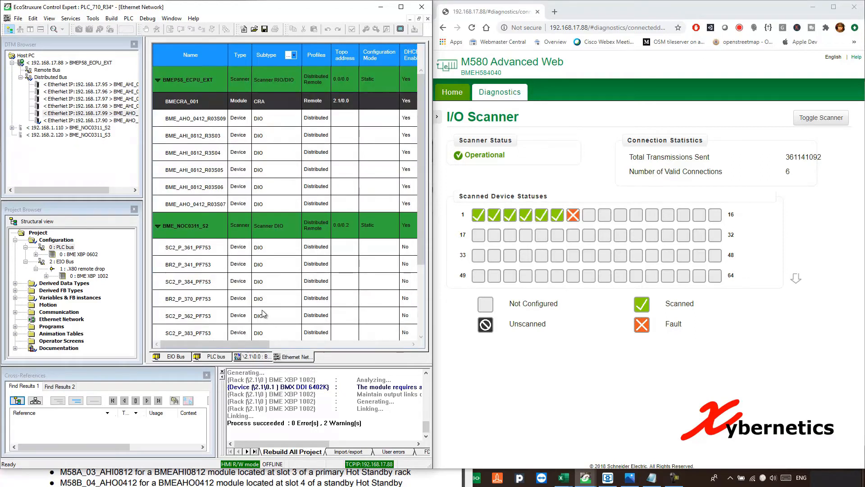
left_click_drag(235, 344, 241, 345)
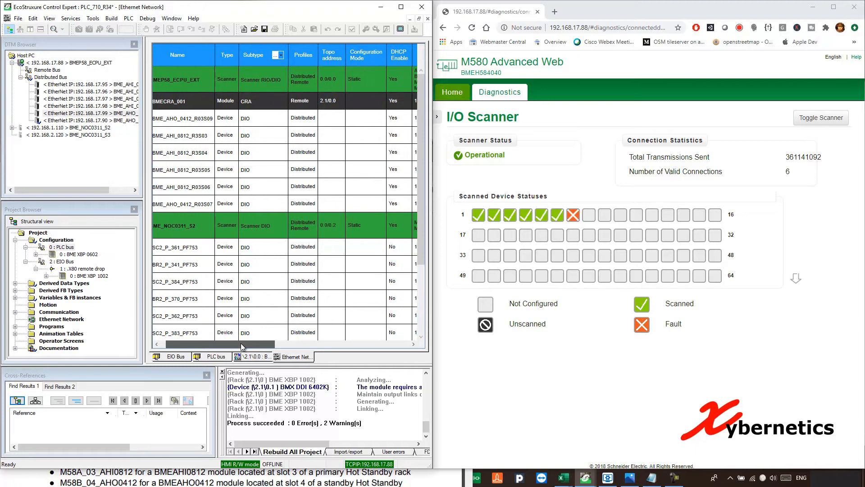
left_click_drag(145, 191, 75, 191)
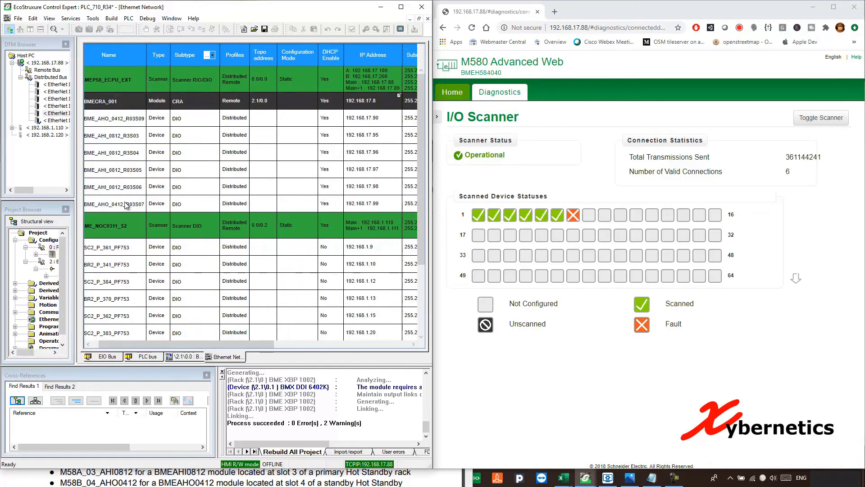
- Review the IP addresses of the HART modules in slots 3 to 6 and 9 in the Ethernet Network table
left_click(137, 138)
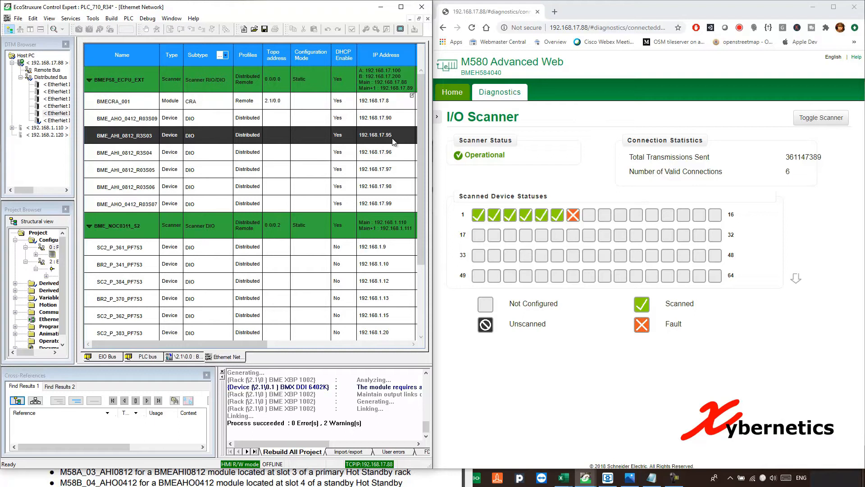
left_click(134, 153)
left_click(134, 170)
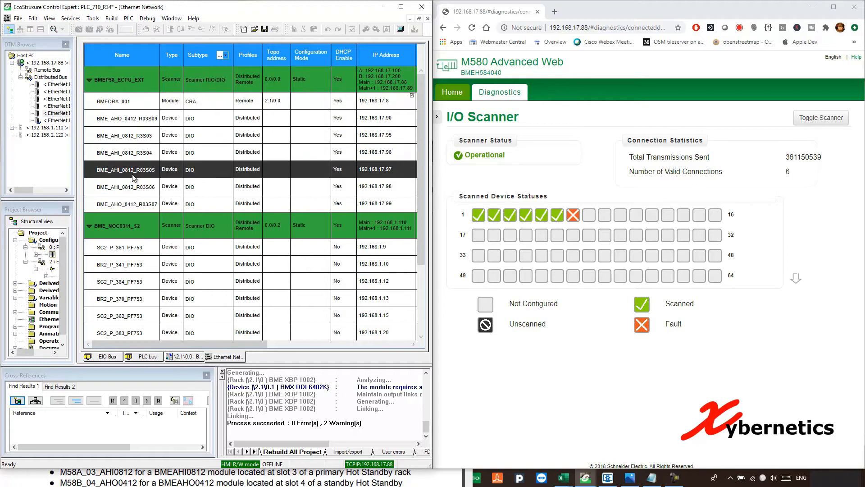
left_click(133, 188)
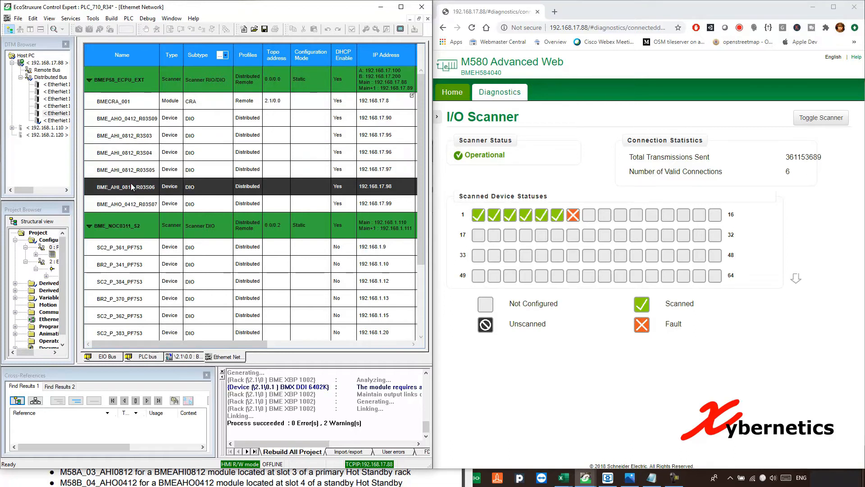
left_click(379, 120)
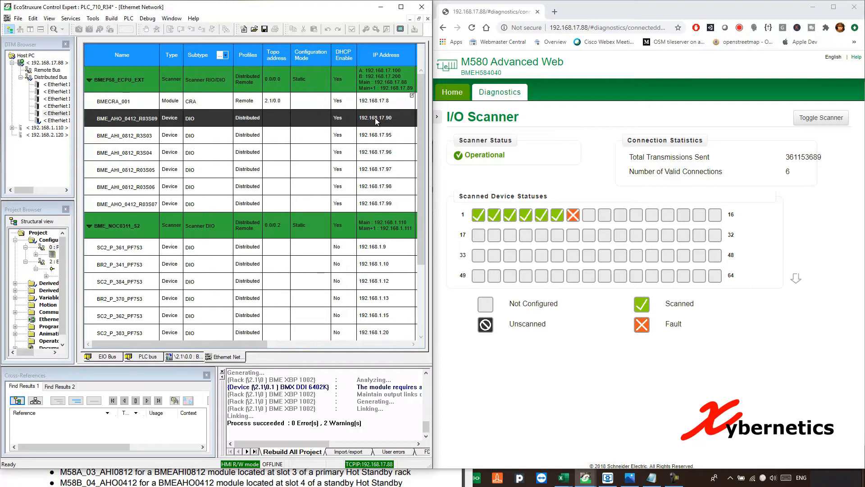
left_click(386, 142)
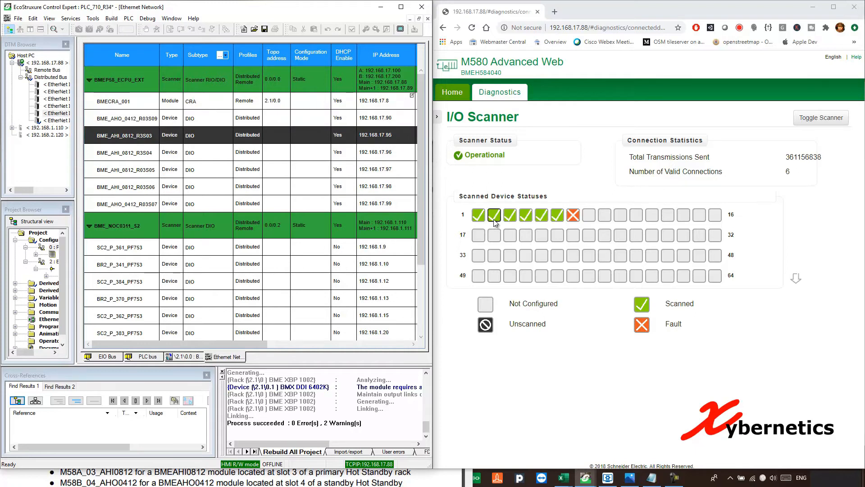
- Compare the IP addresses of the I/O Scanner's scanned devices with the HART module rows R3S03 to R03S07 in the Ethernet Network table
left_click(494, 222)
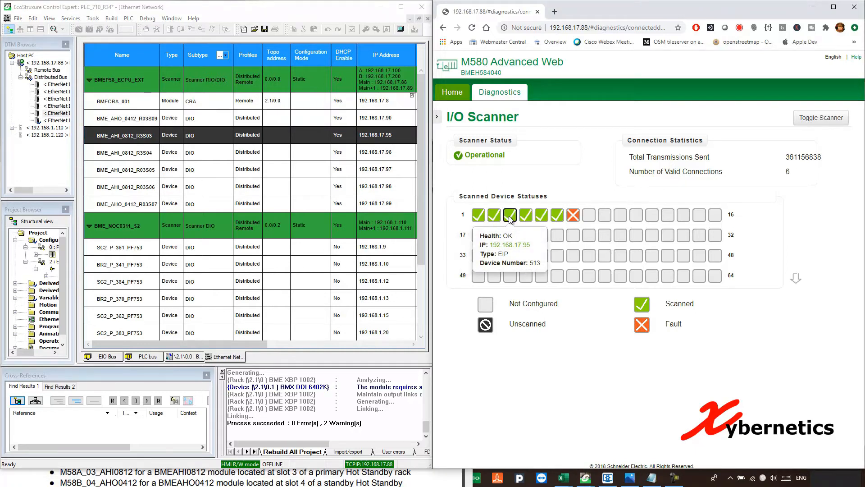
mouse_move(530, 218)
left_click(396, 156)
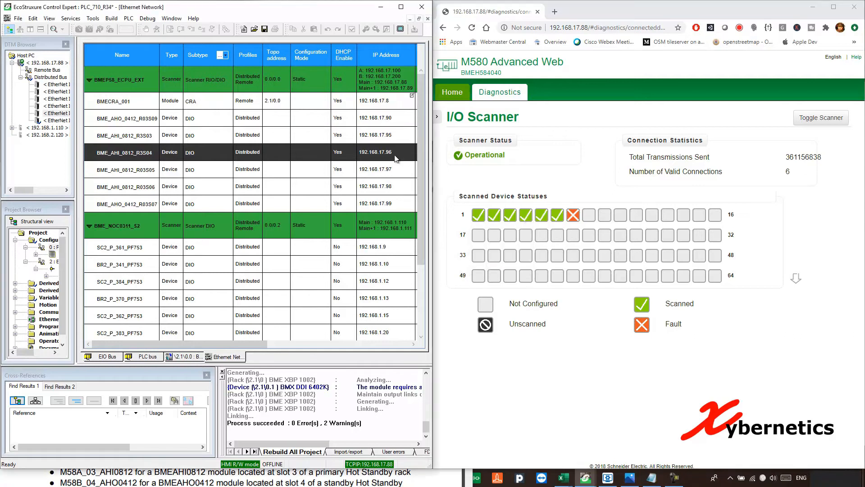
left_click(526, 217)
mouse_move(543, 218)
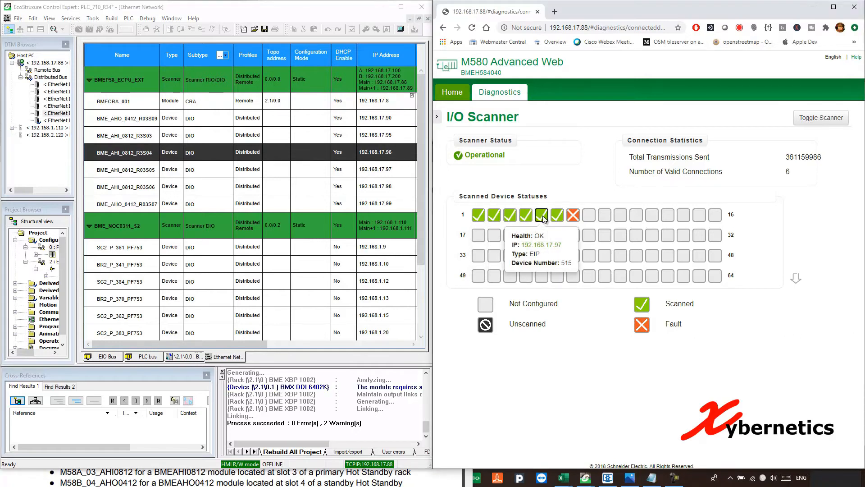
left_click(371, 171)
left_click(376, 187)
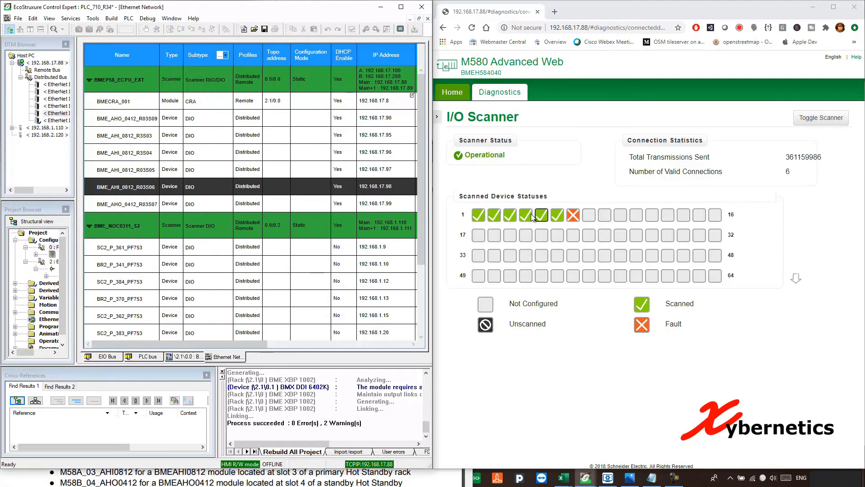
mouse_move(571, 219)
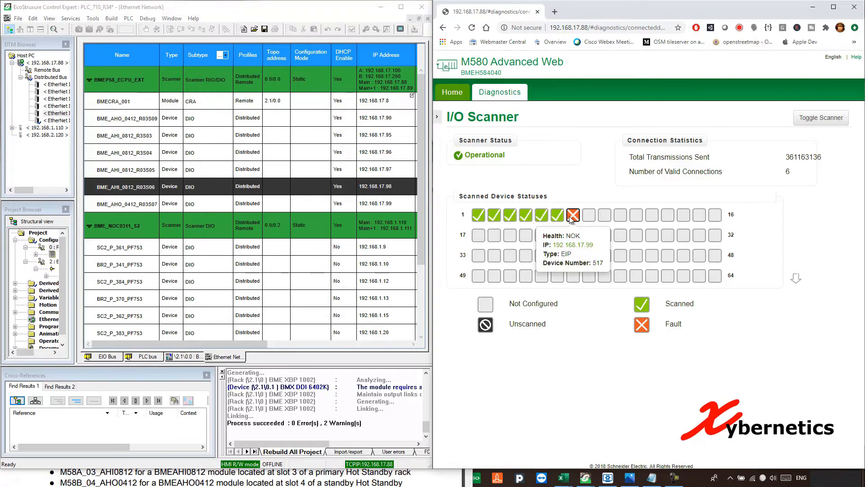
left_click(385, 209)
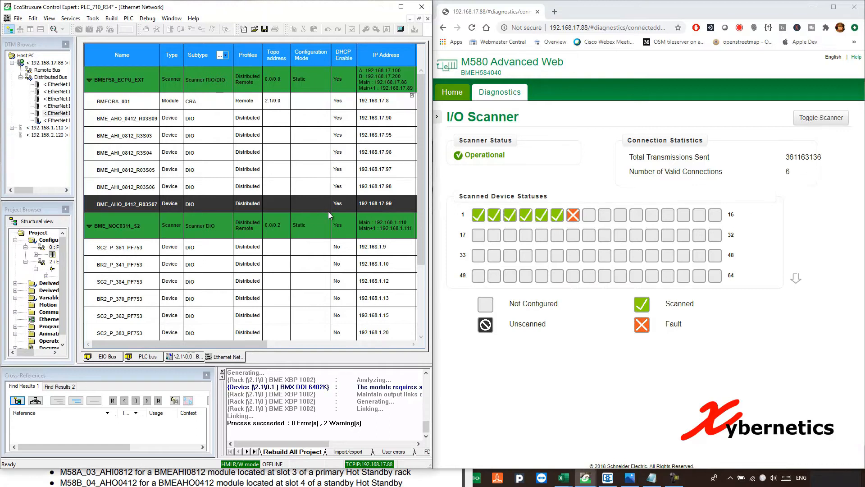
- Open a Command Prompt with cmd and place its window clear of the module IP addresses and scanned device statuses
left_click(581, 408)
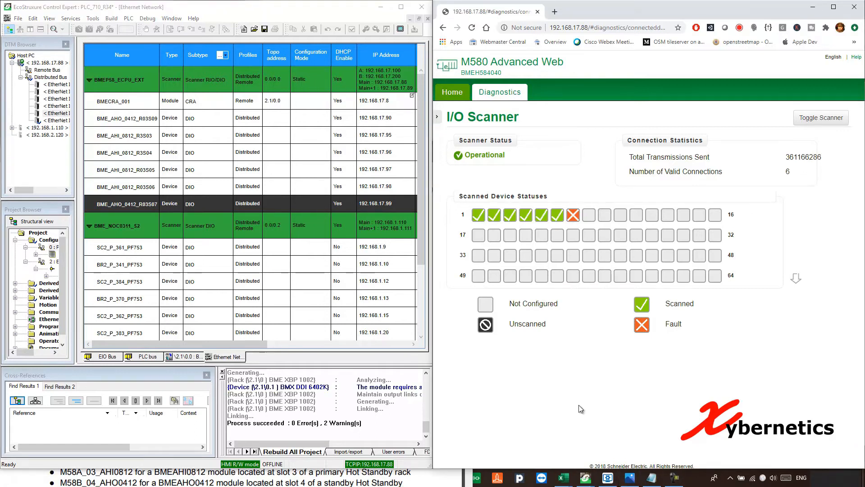
key("super+r")
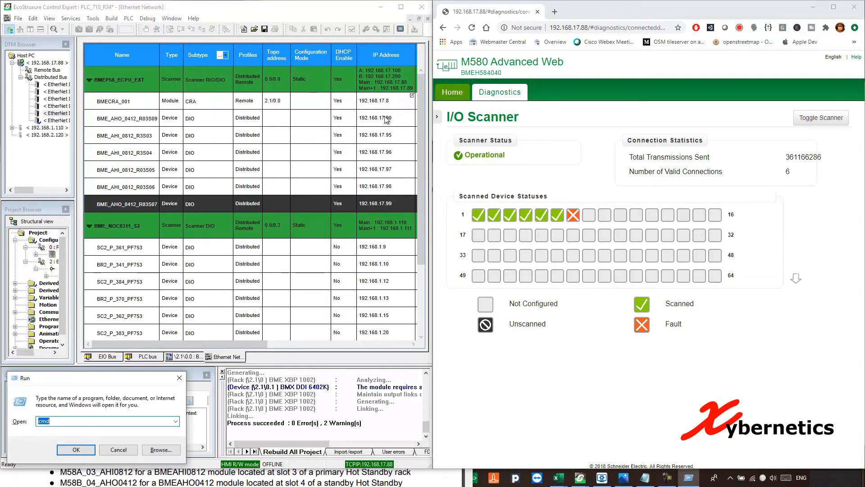
left_click(76, 450)
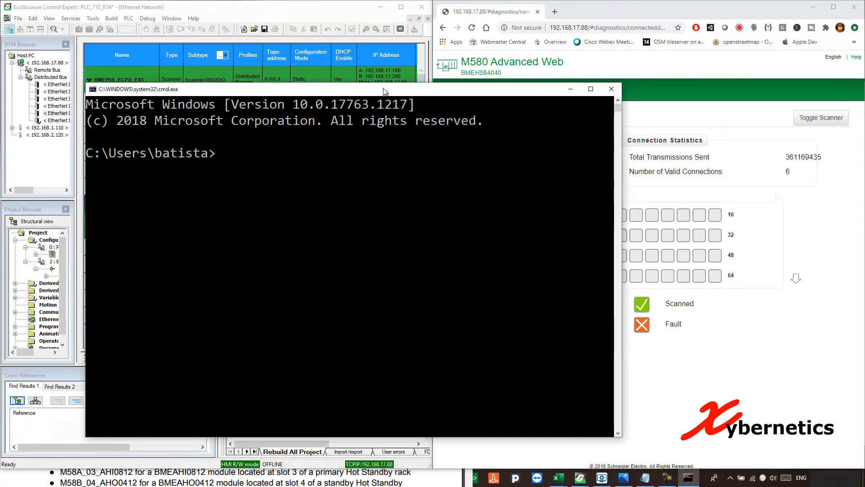
left_click_drag(386, 91, 447, 306)
- Ping 192.168.17.95, narrowing and repositioning the Command Prompt so the address table and scanned device statuses stay in view
type("ping 192.168.17.95")
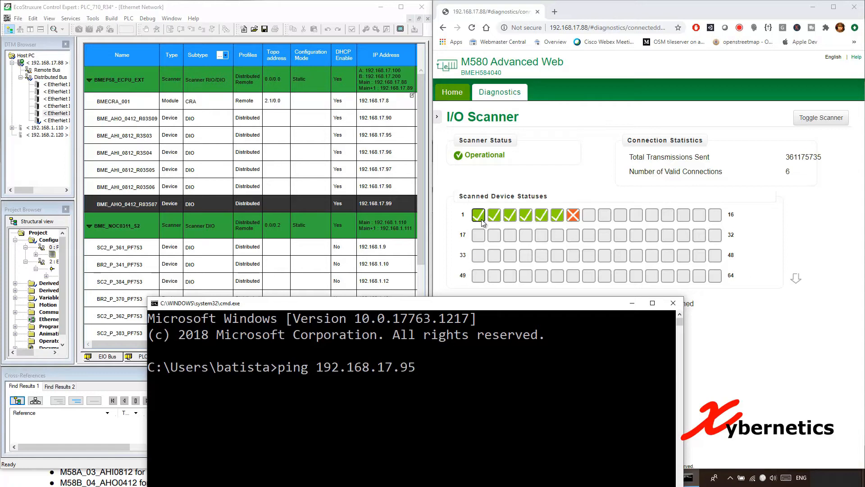
left_click(511, 216)
left_click_drag(380, 307, 283, 127)
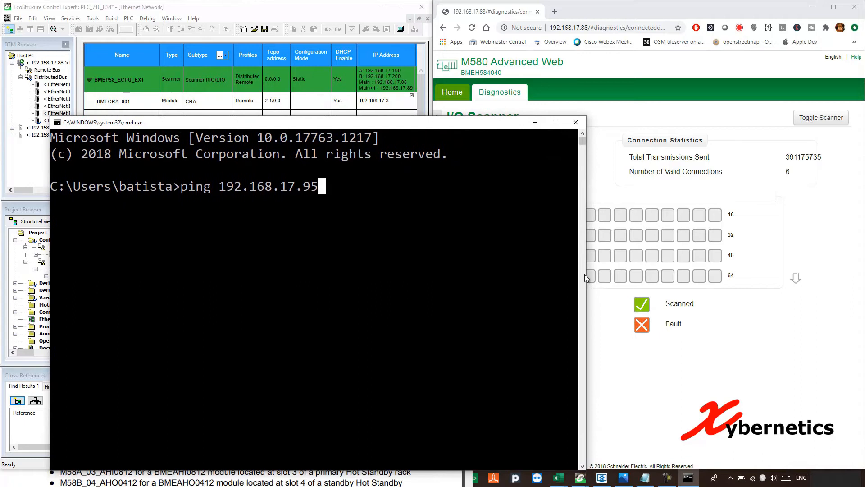
left_click_drag(585, 274, 471, 274)
left_click_drag(379, 129, 354, 233)
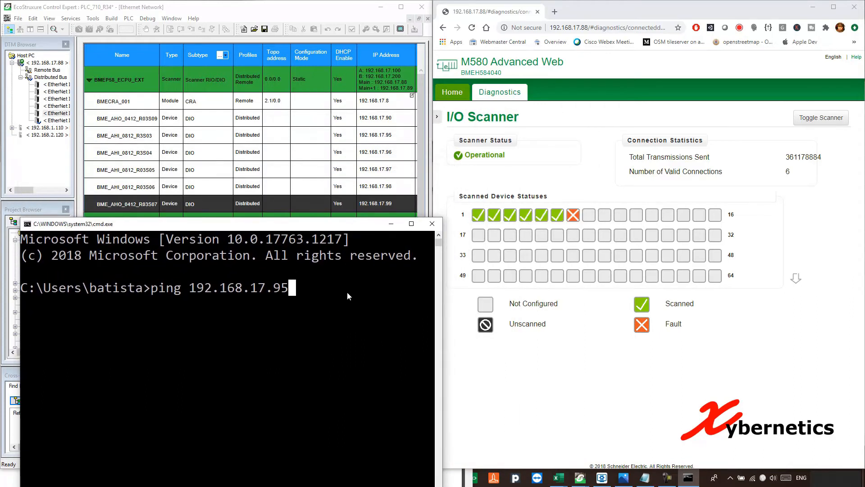
key("Return")
mouse_move(328, 227)
left_mouse_down()
mouse_move(316, 353)
mouse_move(320, 231)
left_mouse_up()
- Ping the BME_AHI_0812_R3S04 module at 192.168.17.96
key("Up")
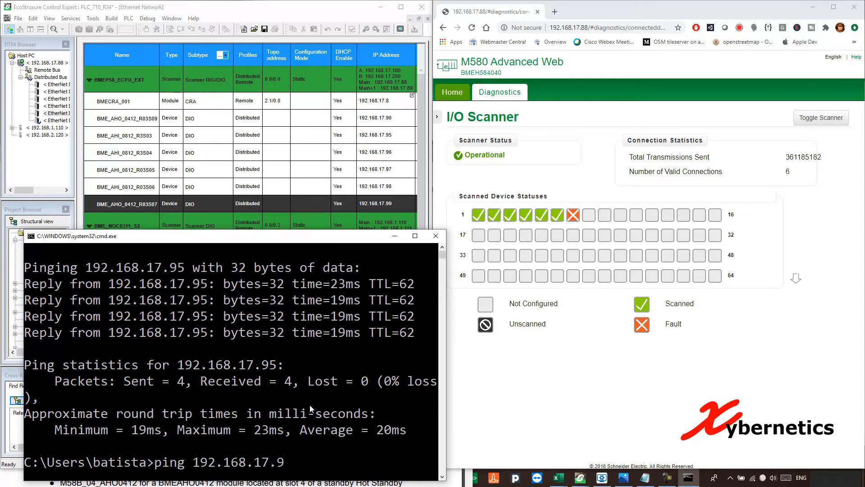
type("6")
key("Return")
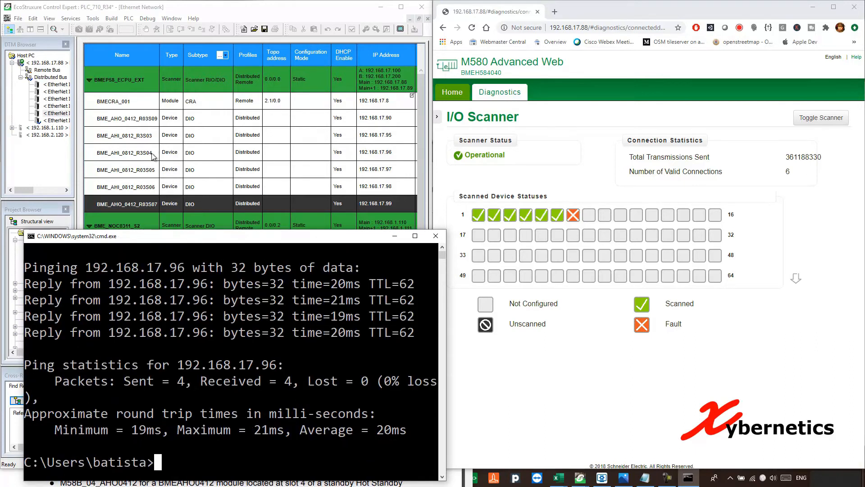
- Ping 192.168.17.97 and select the matching BME_AHI_0812_R03S05 row in the Ethernet Network table
left_click(280, 431)
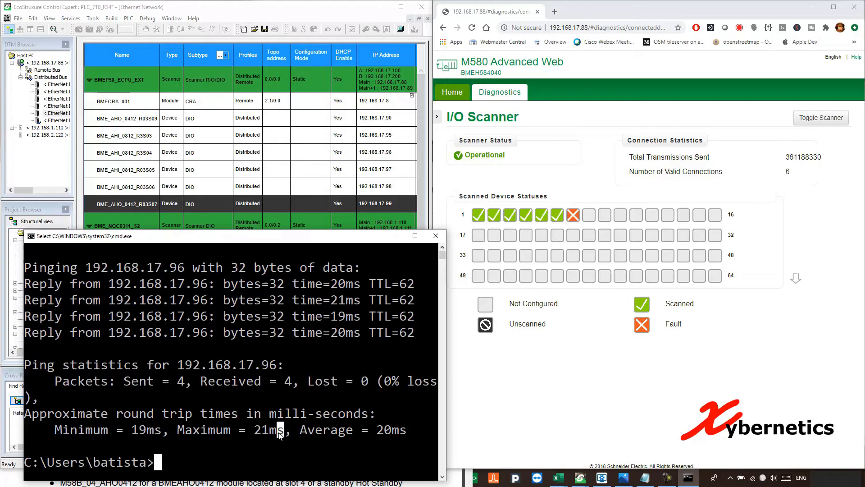
key("Up")
key("BackSpace")
type("7")
key("Return")
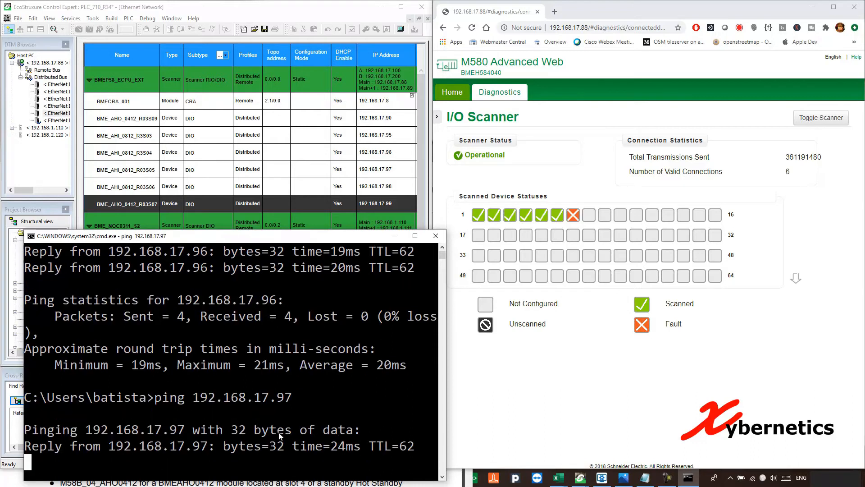
left_click(146, 169)
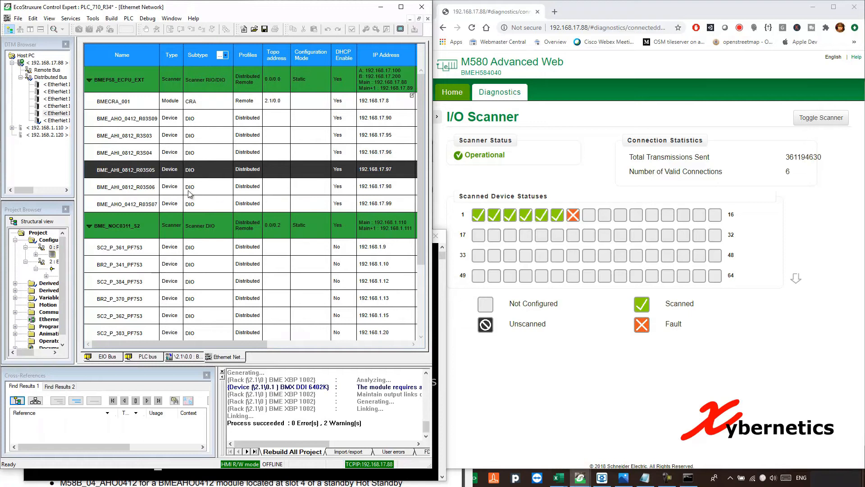
- Select the BME_AHI_0812_R03S06 row in the Ethernet Network table and ping its address 192.168.17.98
left_click(160, 182)
left_click(363, 479)
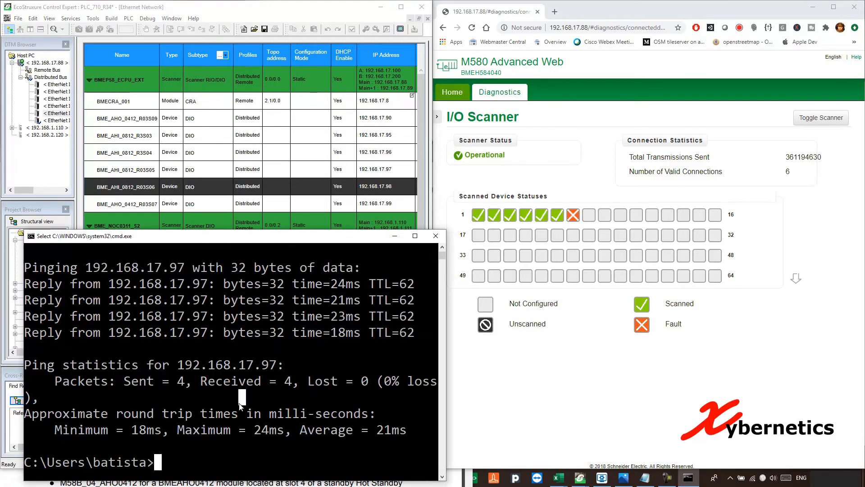
key("Up")
key("BackSpace")
type("8")
key("Return")
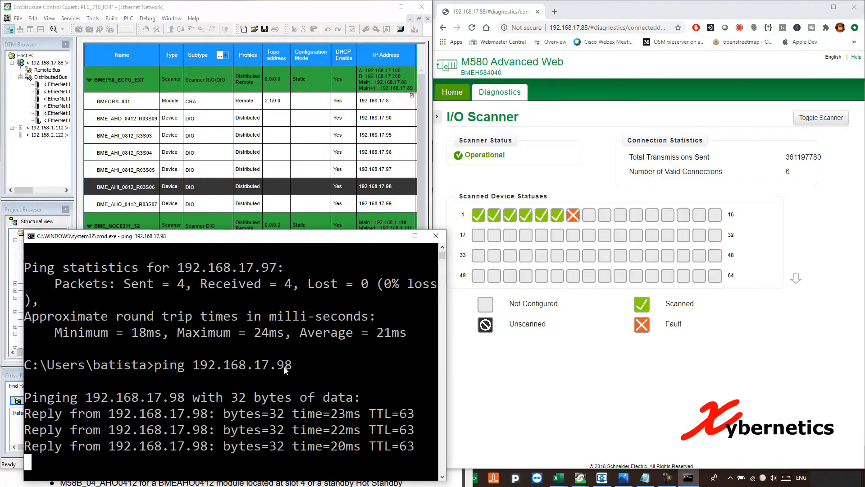
- Check the BME_AHO_0412_R03S07 row against the slot 7 module on the EIO Bus and inspect the faulted scanned device
left_click(143, 206)
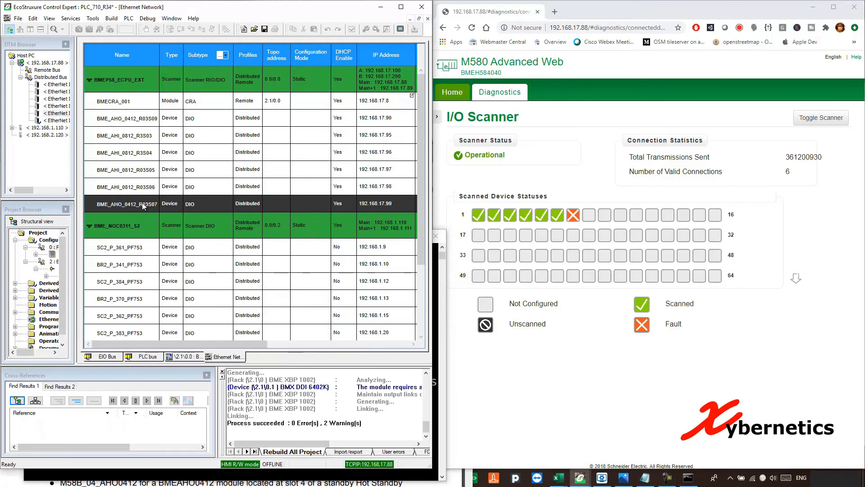
left_click(111, 358)
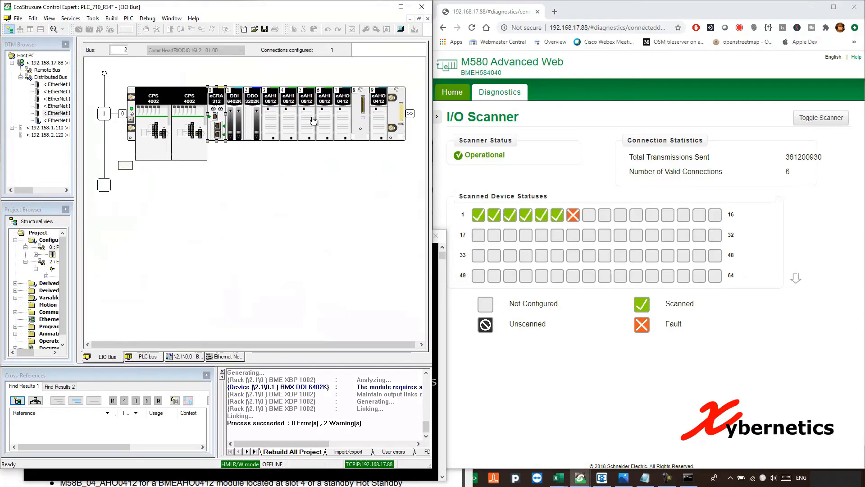
left_click(346, 107)
left_click(224, 357)
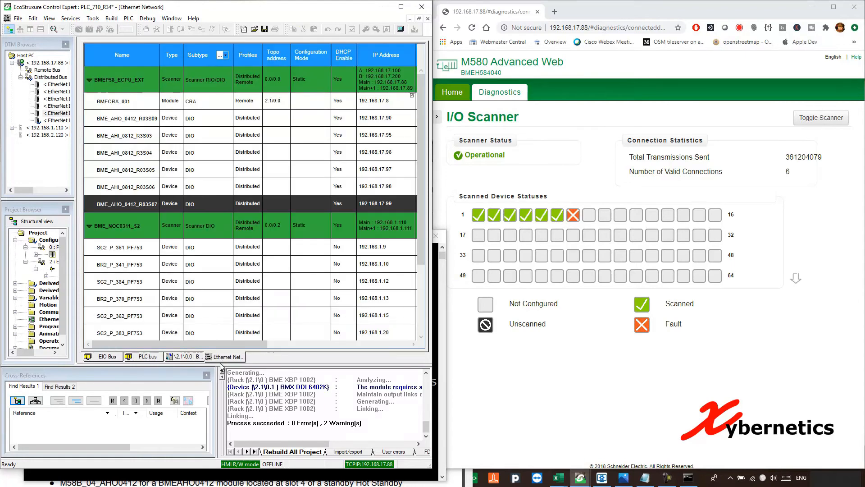
left_click(196, 478)
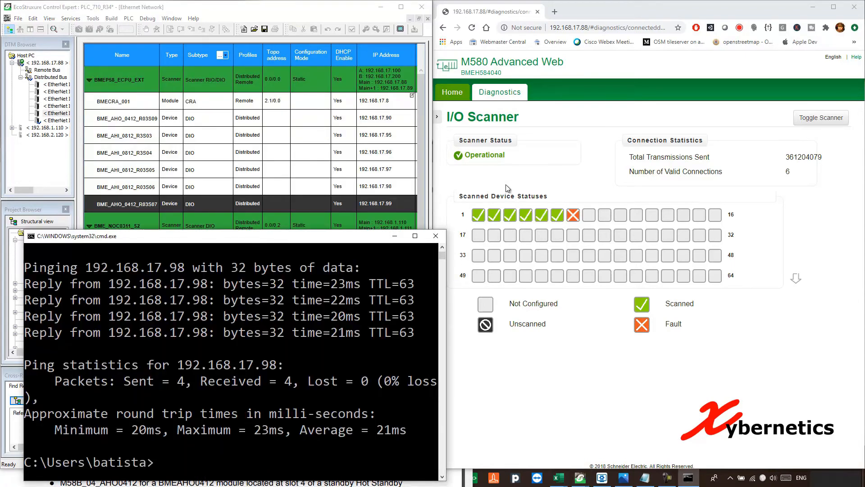
left_click(577, 213)
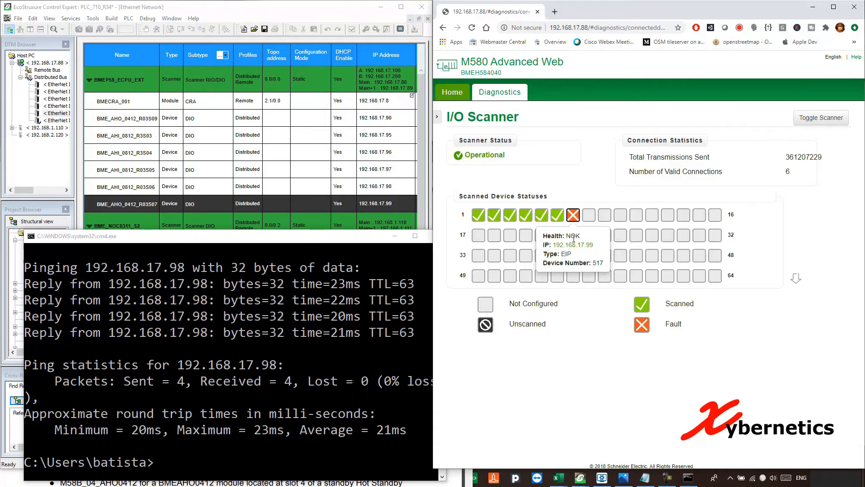
- Ping 192.168.17.99 and minimize the Command Prompt
left_click(325, 378)
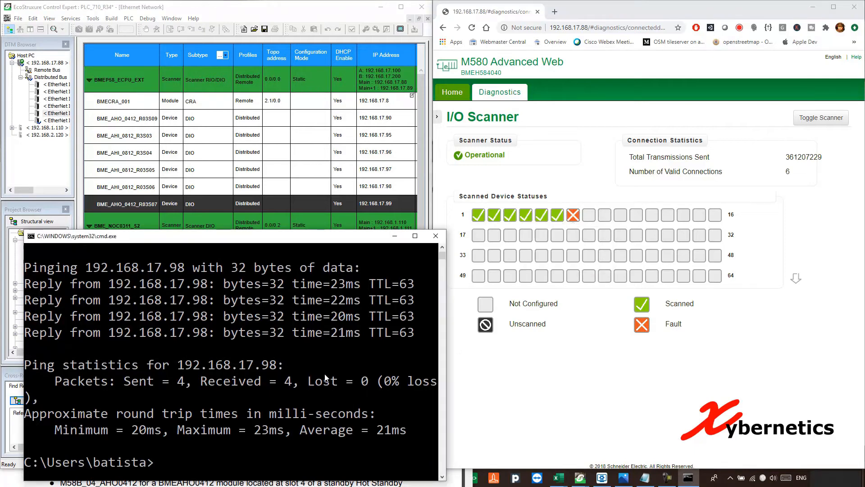
key("Up")
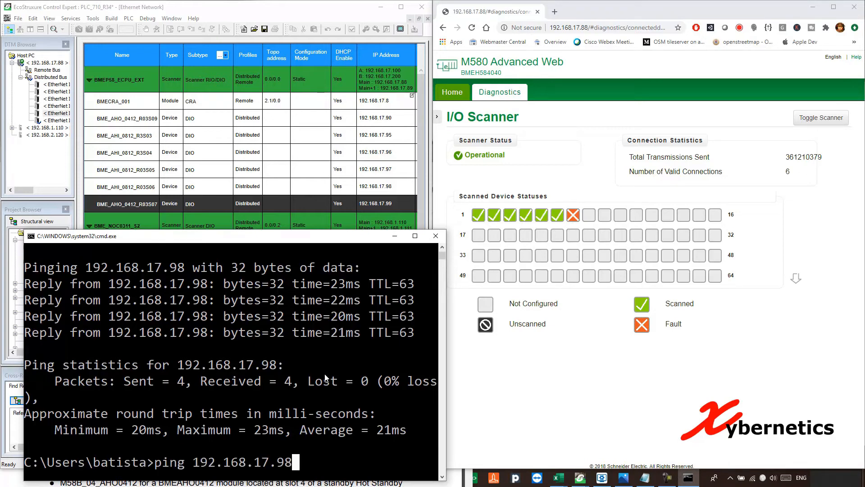
key("BackSpace")
type("9")
key("Return")
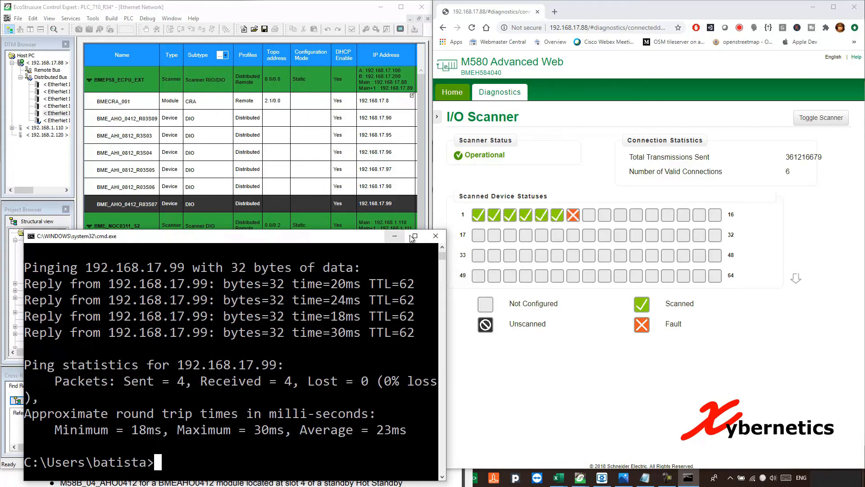
left_click(395, 236)
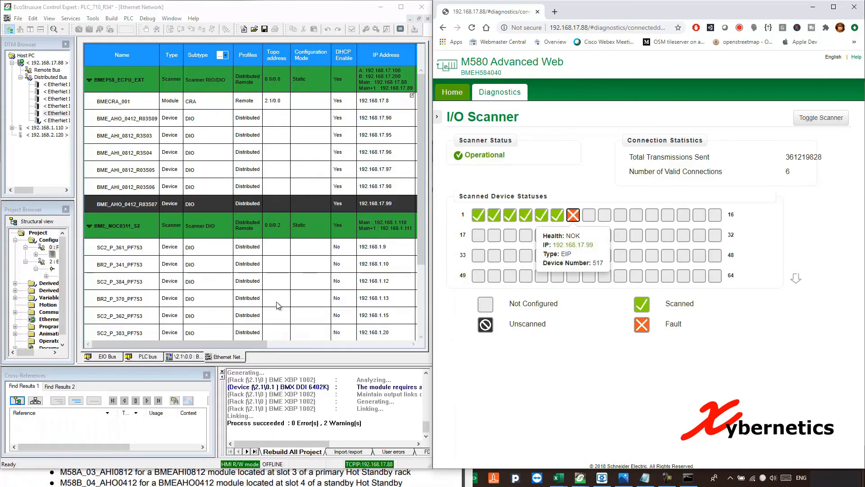
- Return to the EIO Bus rack view and rebuild the entire project, confirming the complete rebuild
left_click(111, 357)
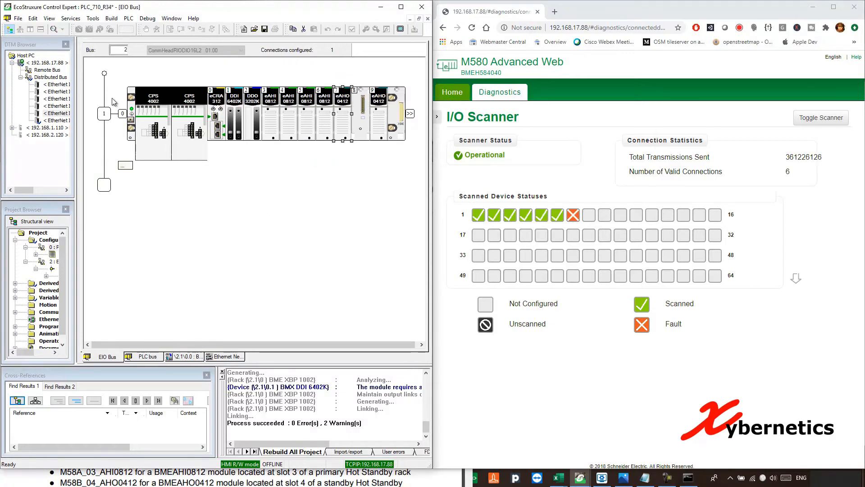
left_click(112, 19)
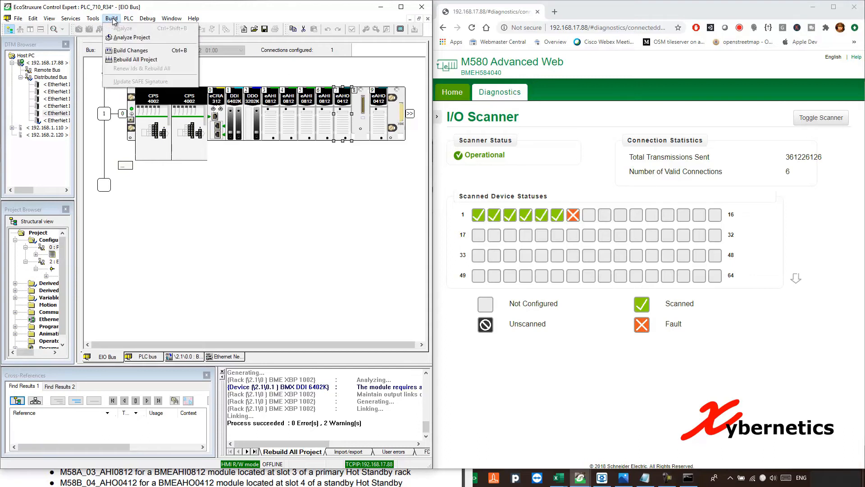
left_click(123, 60)
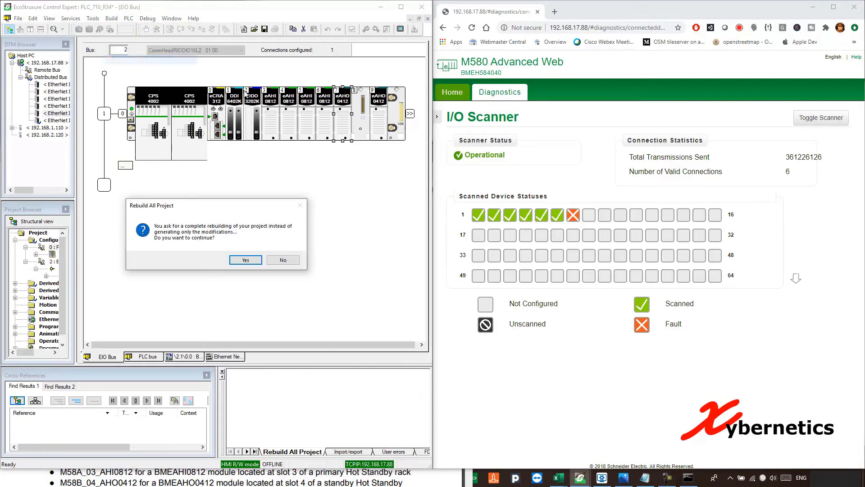
left_click(257, 260)
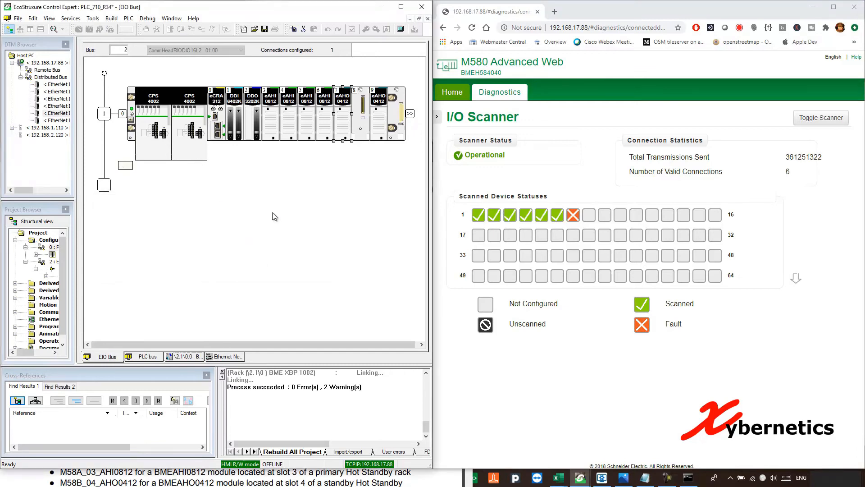
- Connect to the PLC and inspect the first and eighth scanned device statuses in the I/O Scanner
left_click(128, 19)
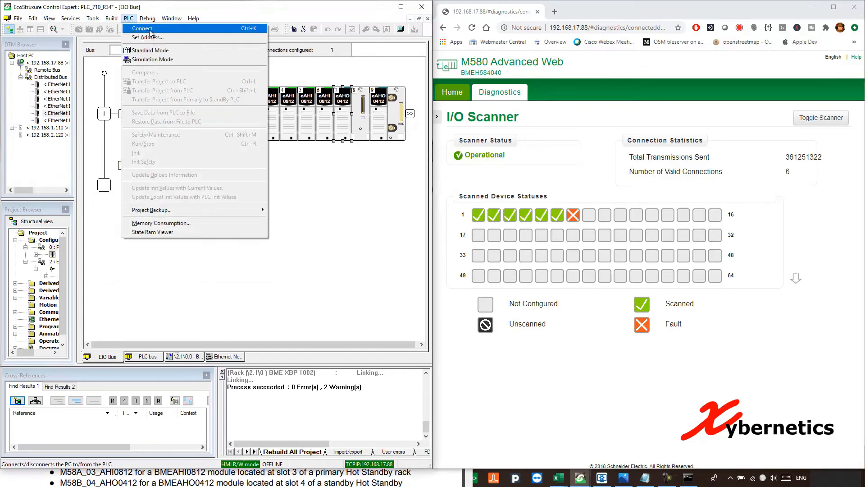
left_click(142, 28)
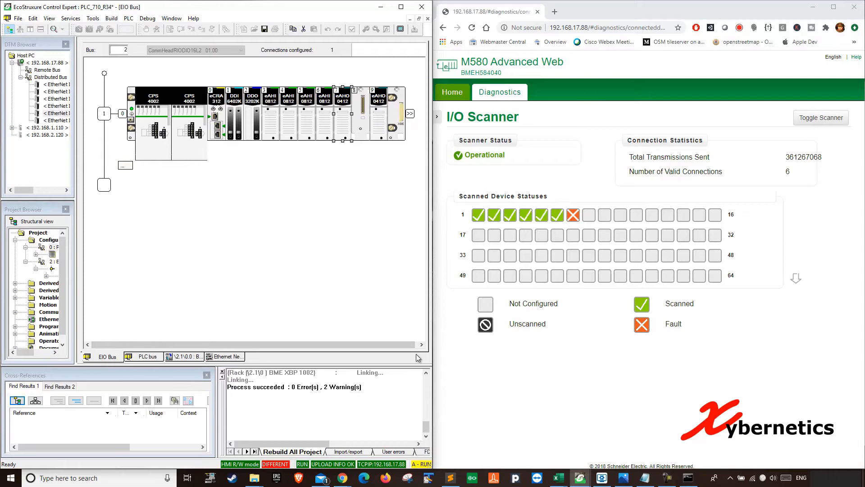
left_click(445, 372)
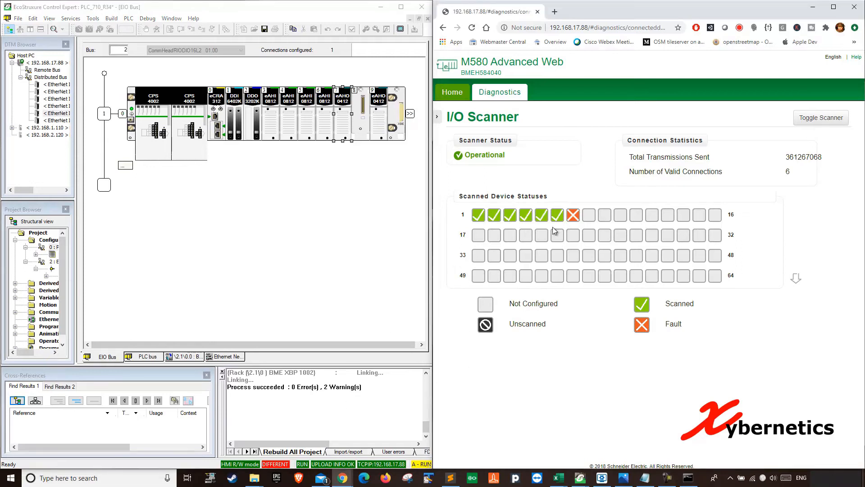
left_click(479, 217)
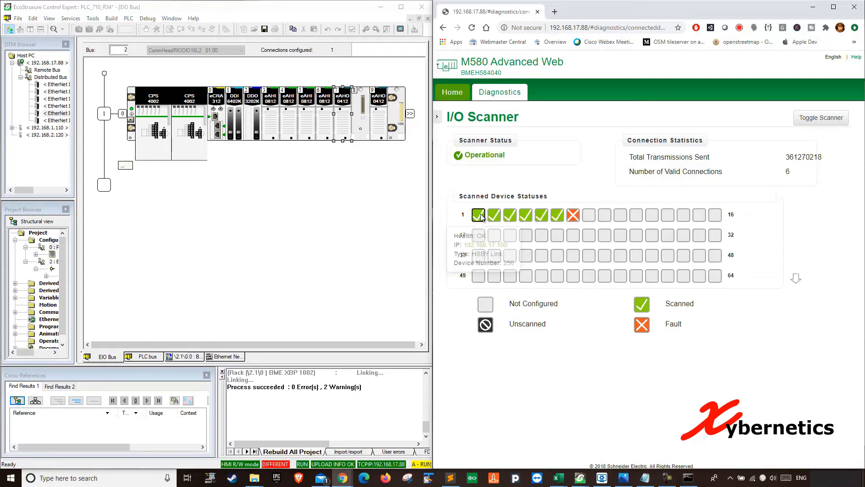
left_click(591, 216)
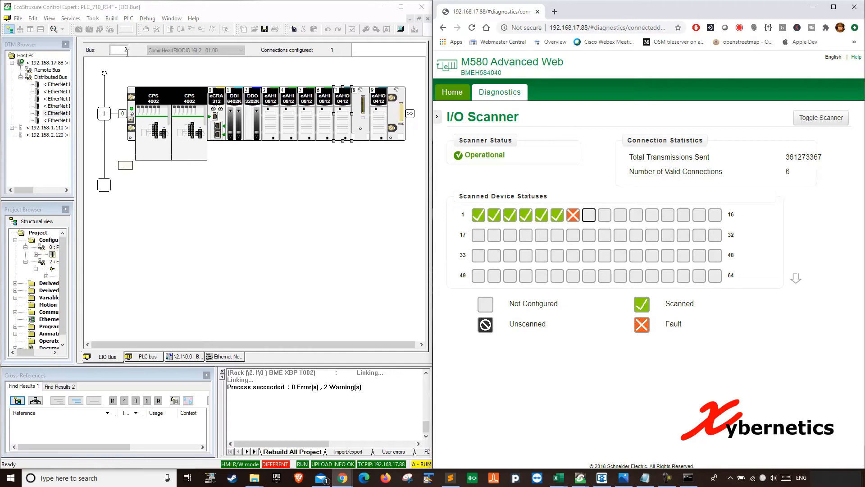
- Transfer the rebuilt project to the PLC and put the PLC in Run
left_click(129, 18)
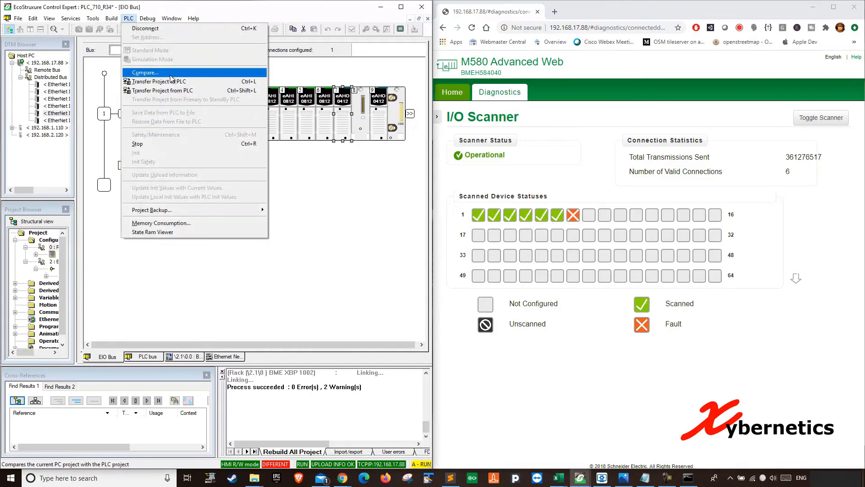
left_click(172, 81)
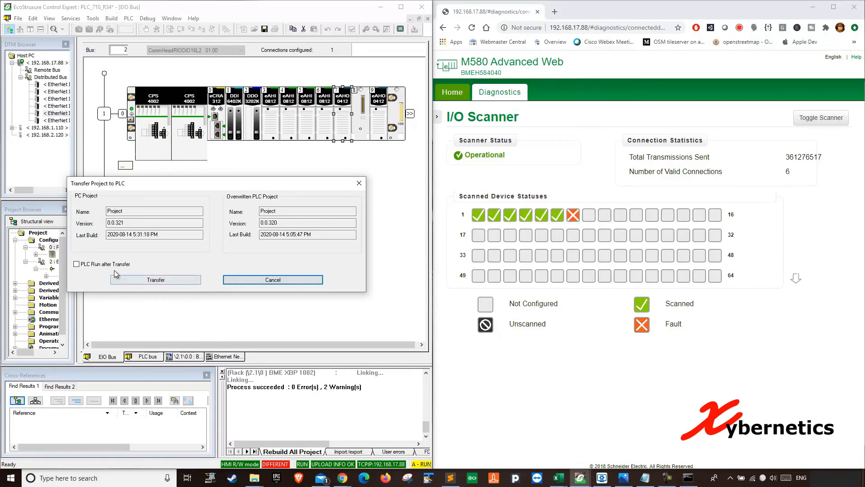
left_click(131, 280)
left_click(220, 269)
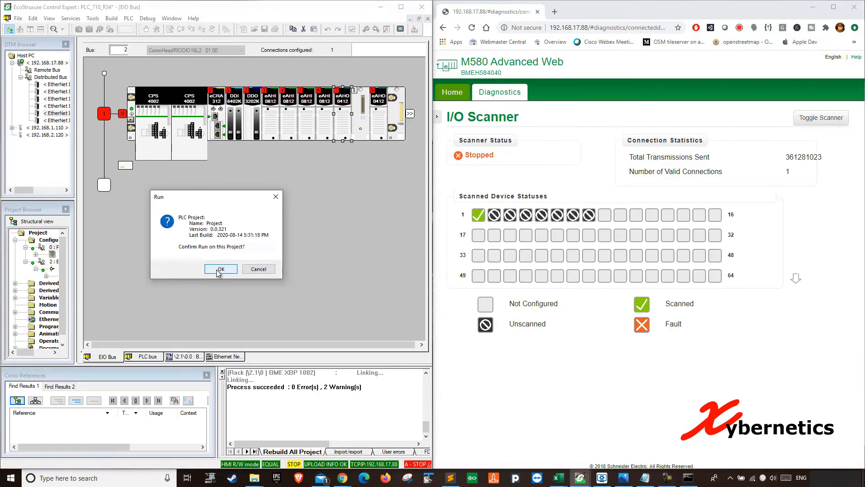
left_click(221, 269)
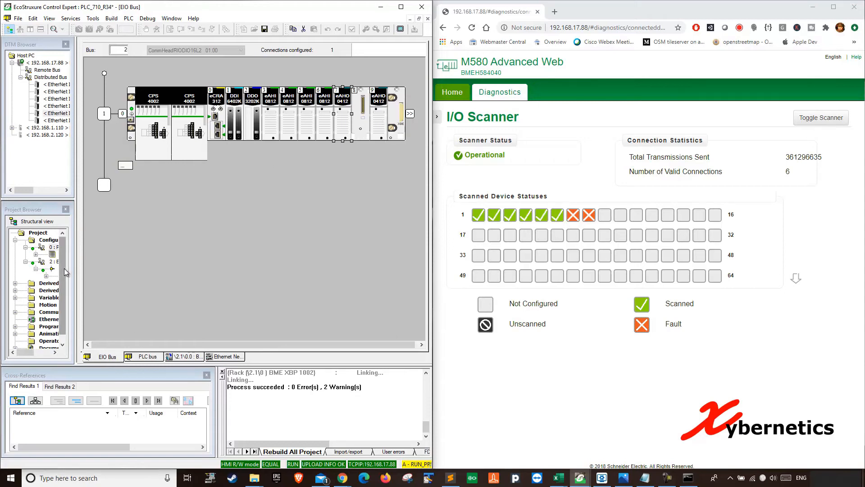
- Widen the browser panes, look up the BME_AHO_0412_R03S09 address through the eCRA 312 adapter's IP/DHCP configuration, and close both windows
left_click_drag(77, 240, 92, 240)
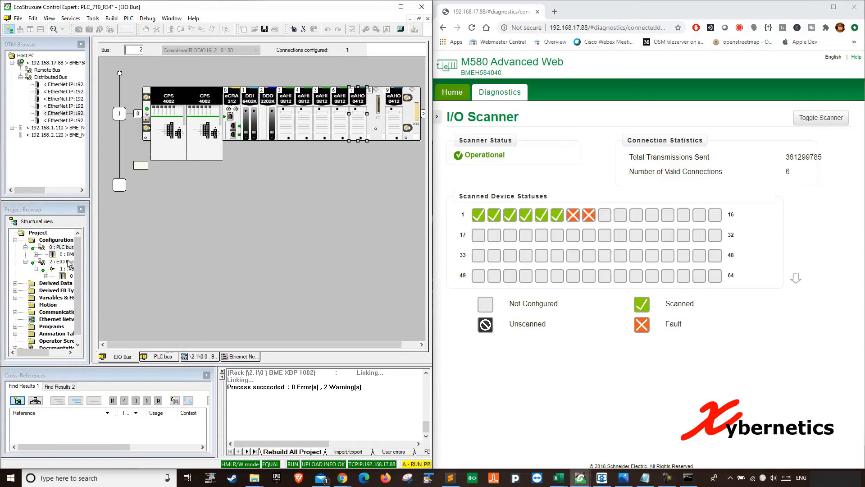
left_click(231, 112)
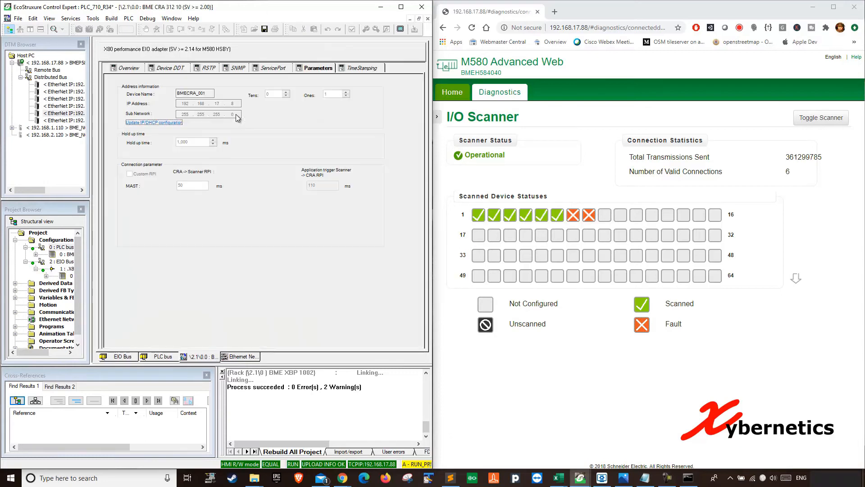
left_click(169, 122)
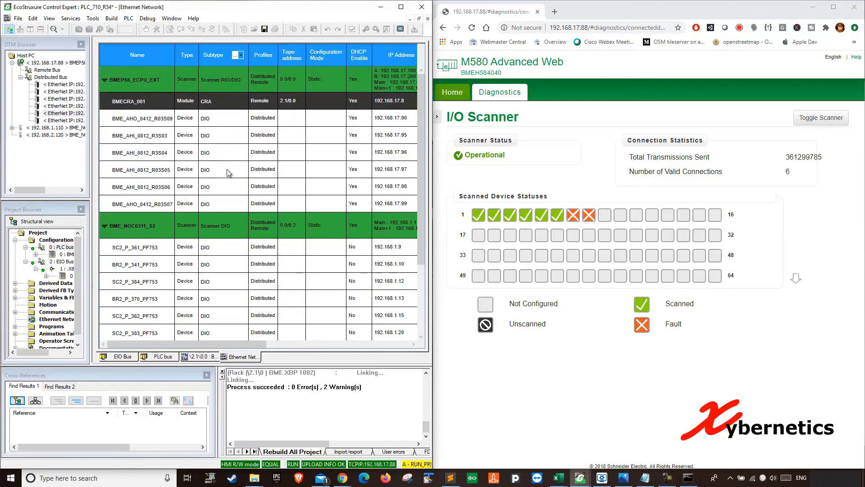
left_click(165, 118)
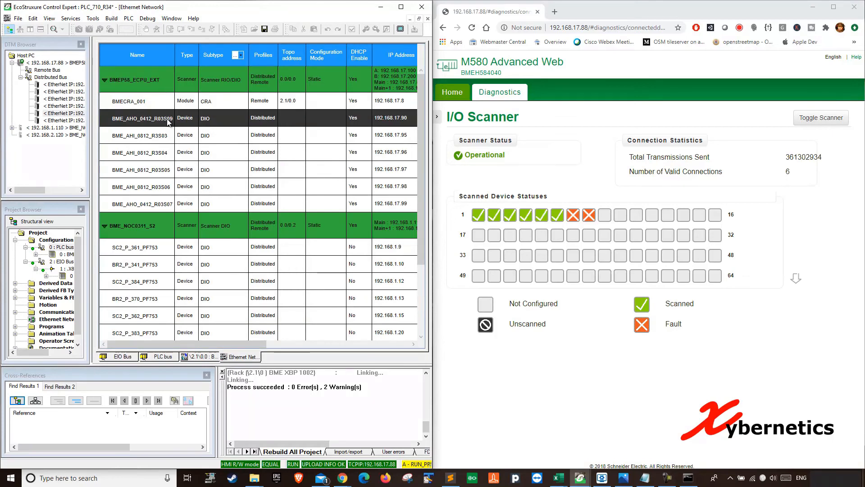
mouse_move(192, 343)
left_mouse_down()
mouse_move(225, 348)
mouse_move(188, 345)
left_mouse_up()
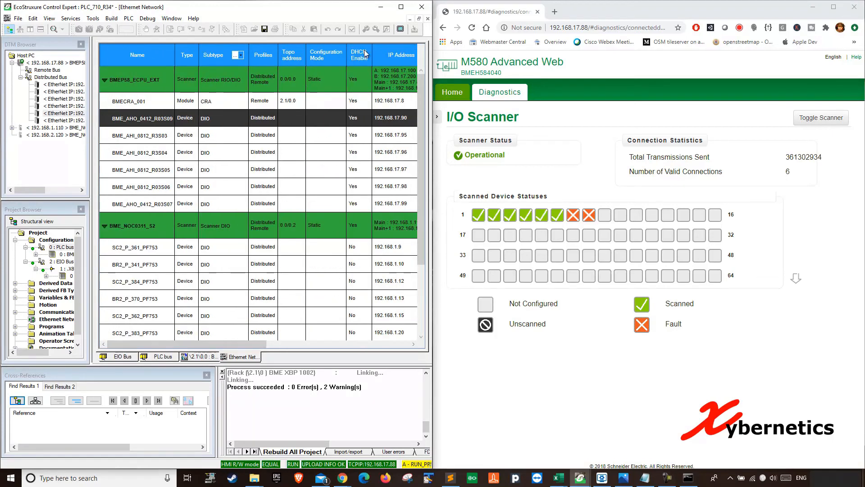
left_click(428, 19)
left_click(428, 19)
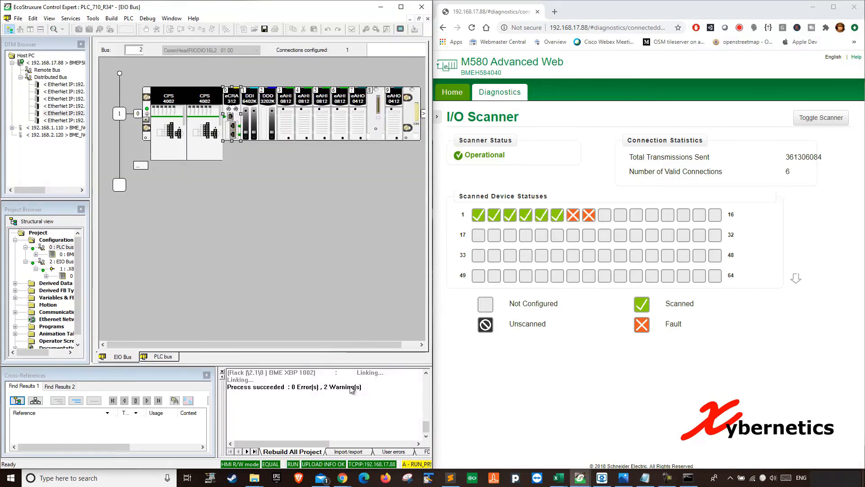
- Ping the slot 9 module at 192.168.17.90 and minimize the Command Prompt
left_click(690, 478)
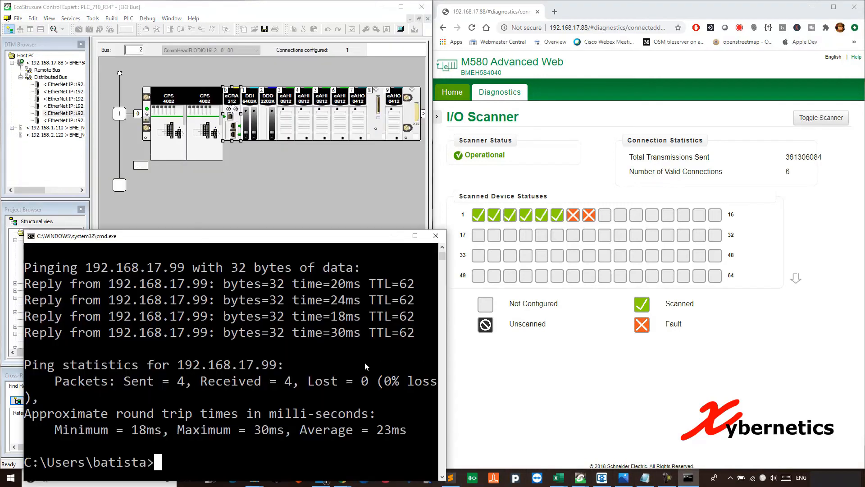
key("Up")
key("BackSpace")
type("0")
key("Return")
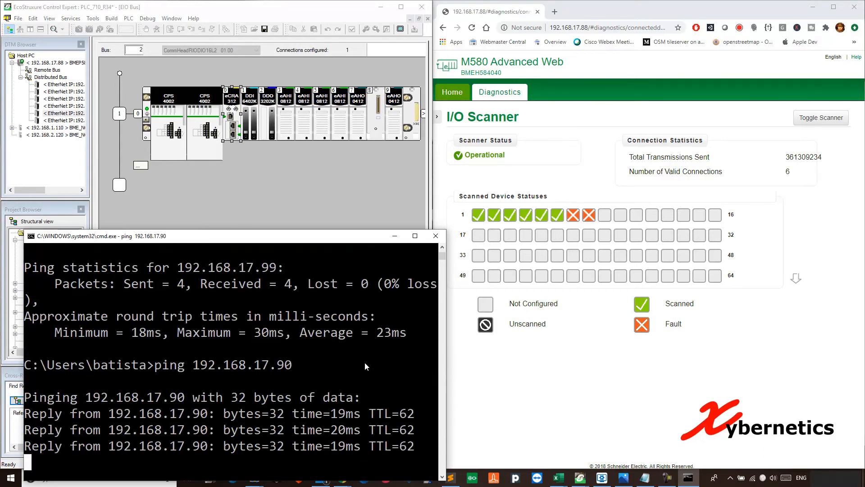
left_click(394, 236)
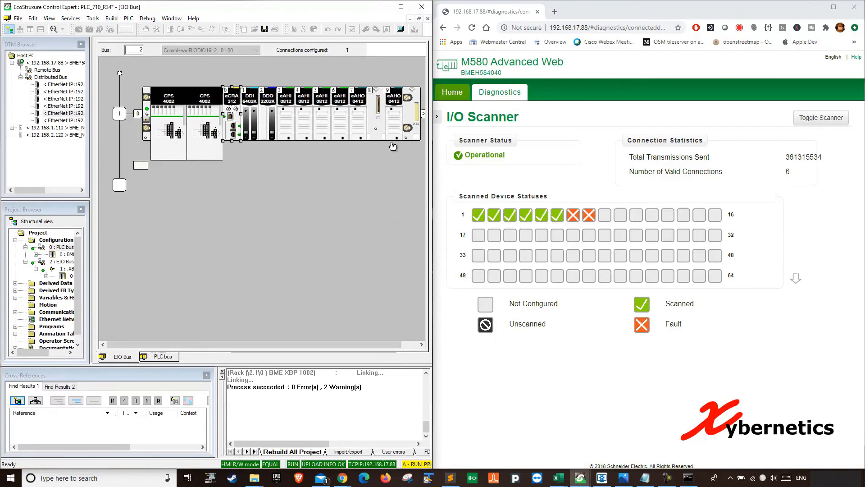
- Open the configuration of the slot 9 BME AHO 0412 module and clear the web browser away from the Notepad window
double_click(392, 118)
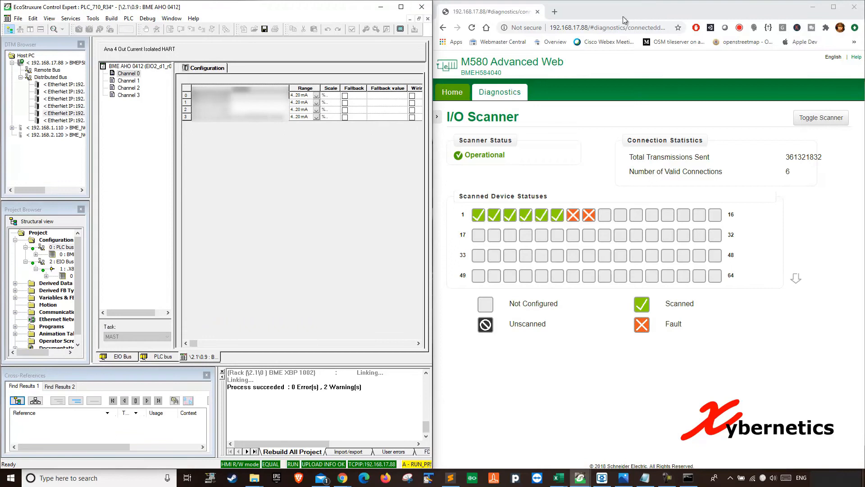
left_click_drag(783, 13, 541, 0)
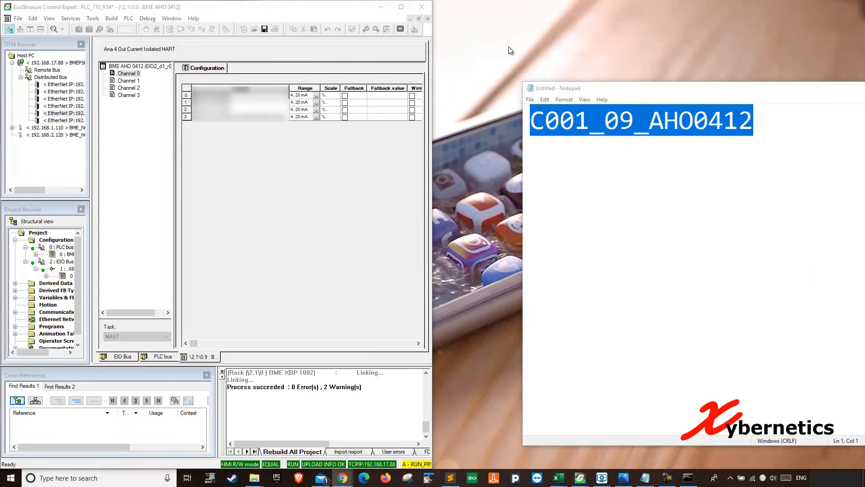
- Enlarge the Control Expert window and enable Wiring CTRL for channels 0 to 3 of the slot 9 BME AHO 0412 module
left_click(401, 13)
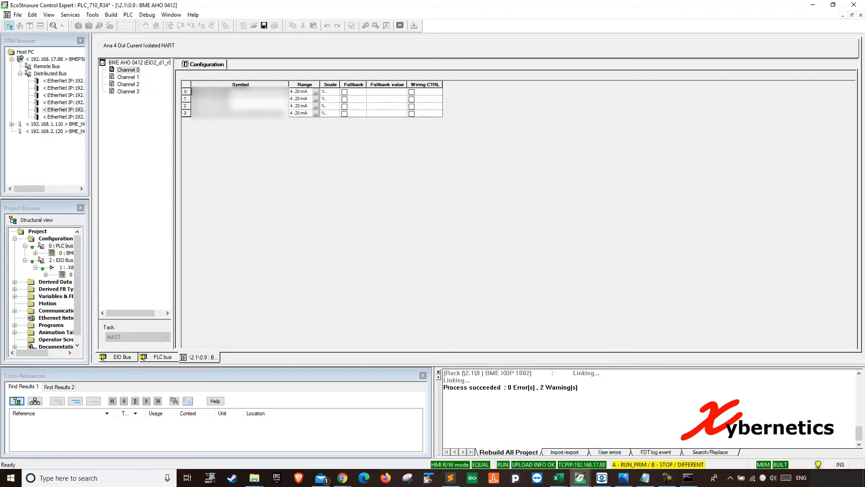
left_click(411, 92)
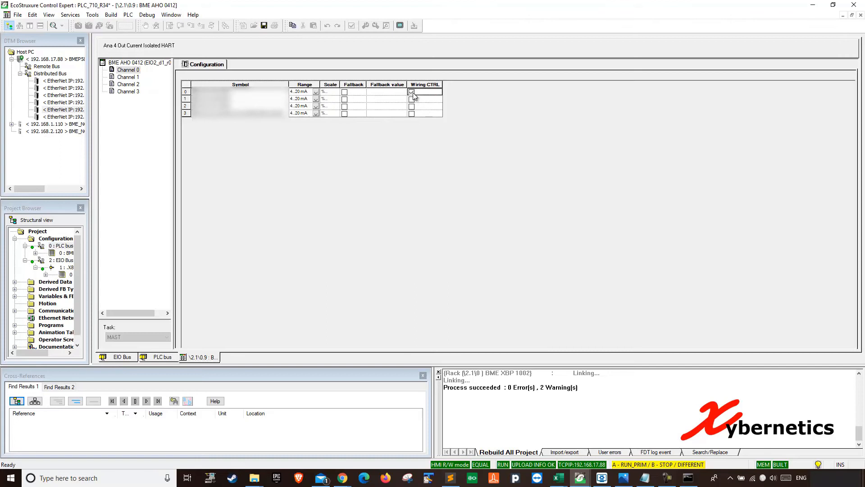
left_click(413, 107)
left_click(411, 99)
left_click(412, 107)
left_click(412, 114)
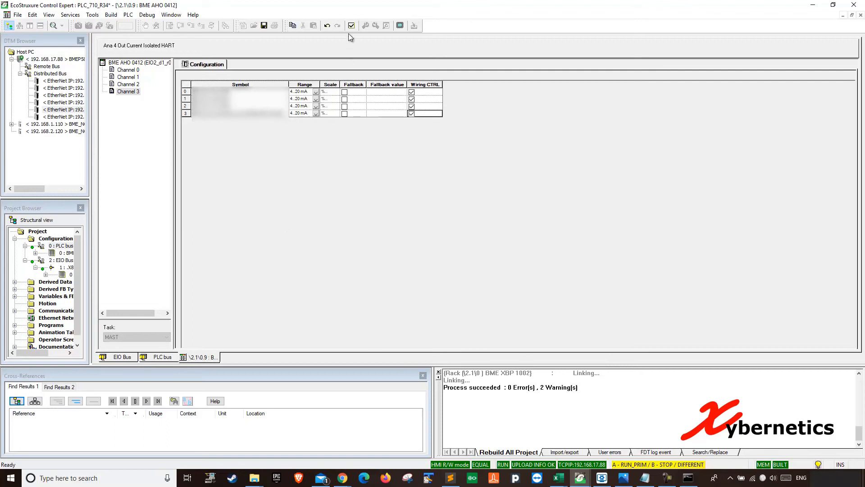
- Hide the Edit toolbar and show it again
mouse_move(289, 25)
left_mouse_down()
mouse_move(305, 28)
mouse_move(290, 30)
left_mouse_up()
right_click(474, 27)
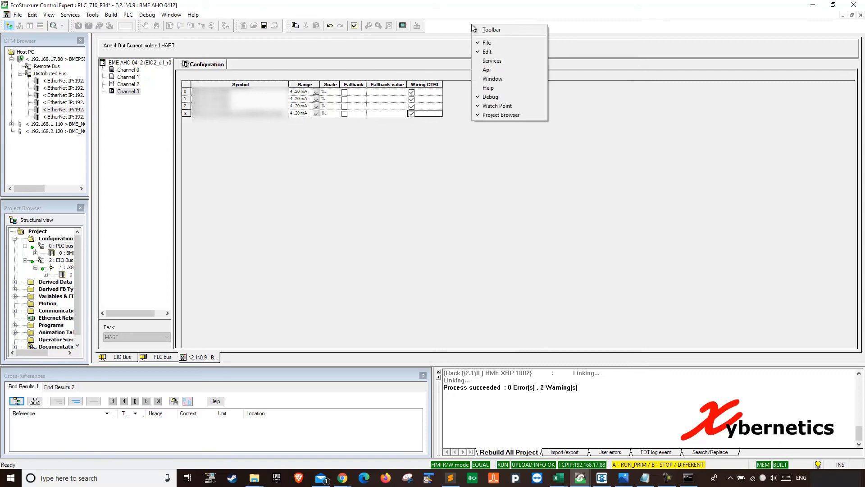
left_click(488, 52)
right_click(481, 28)
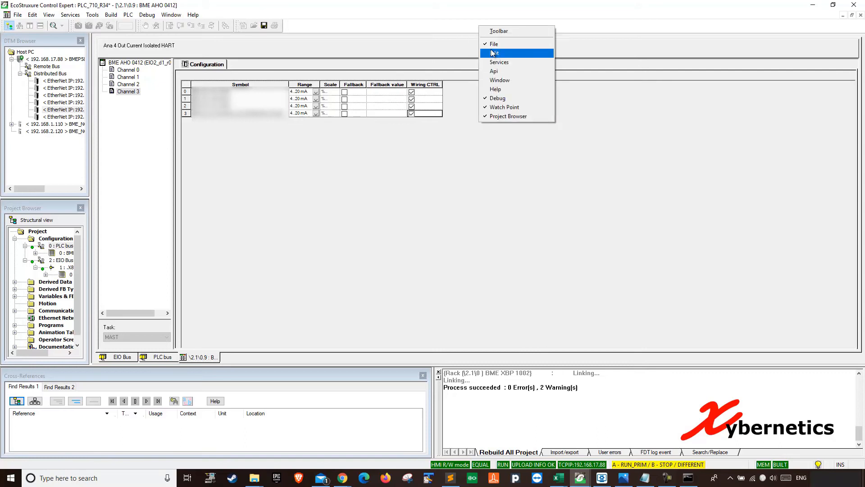
left_click(493, 53)
right_click(457, 25)
left_click(473, 53)
right_click(467, 25)
right_click(450, 27)
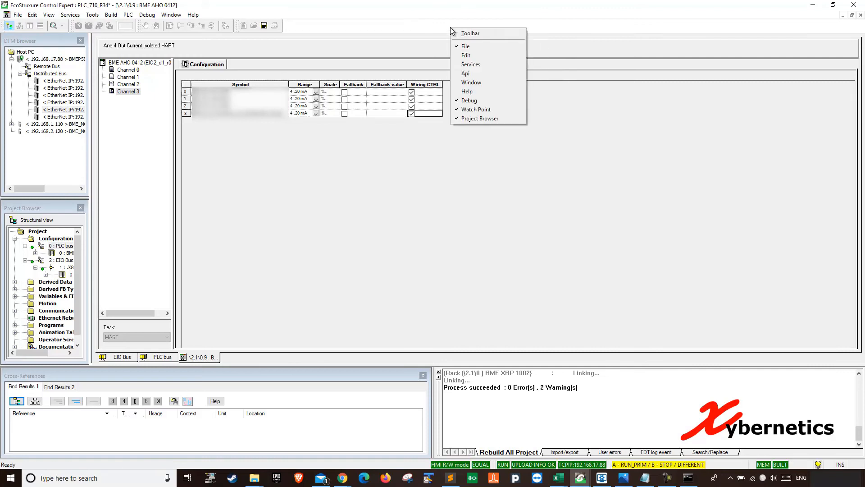
left_click(467, 54)
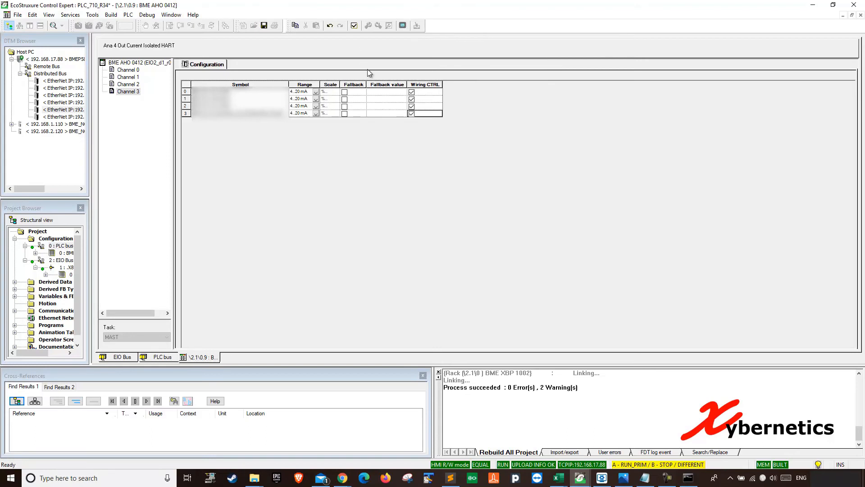
- Validate the Wiring CTRL change, authorize the offline modification, and close the module configuration
left_click(355, 26)
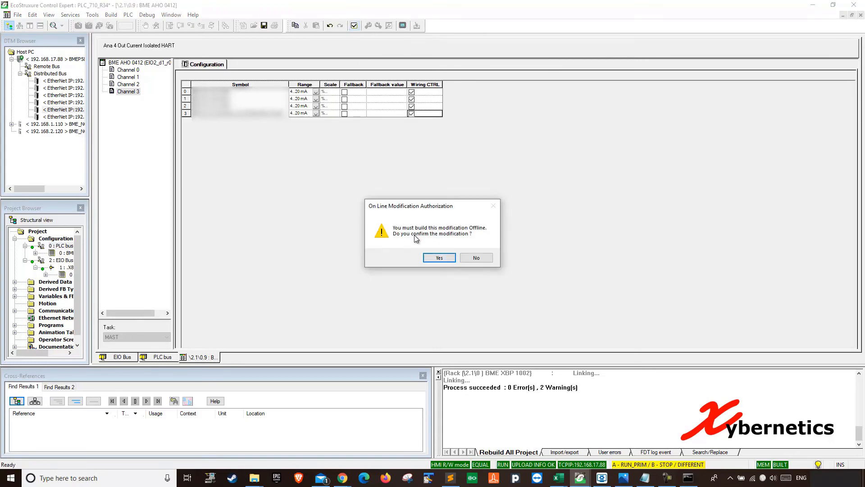
left_click(441, 259)
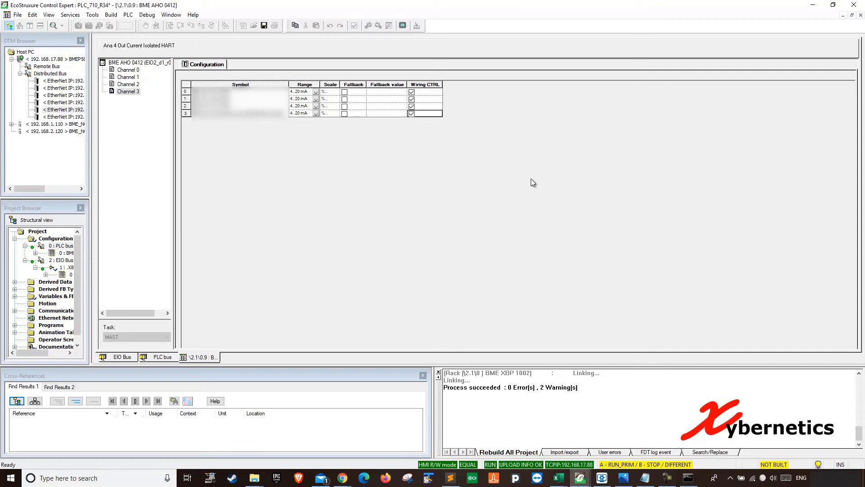
left_click(861, 14)
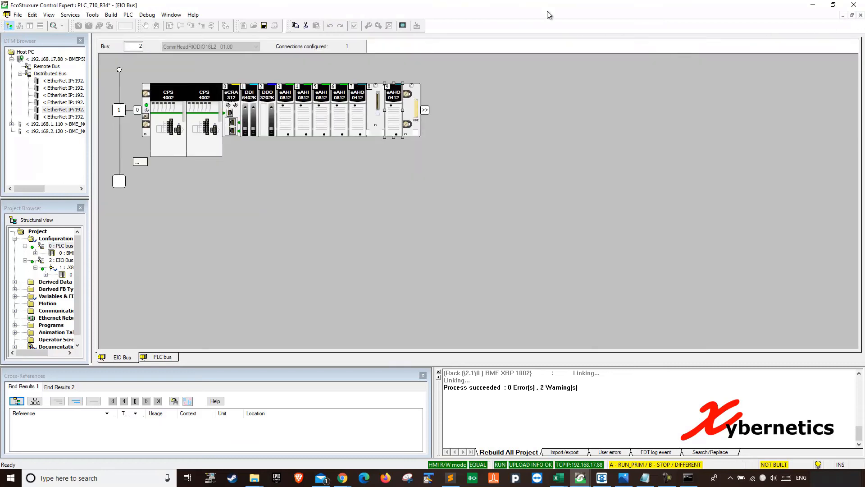
- Arrange Control Expert and the M580 I/O Scanner web page side by side
key("super+Left")
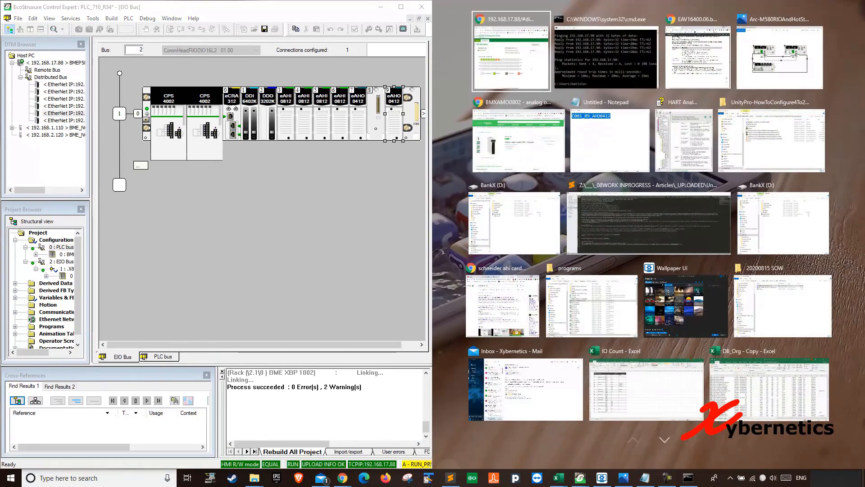
key("Return")
left_click_drag(452, 0, 706, 32)
key("super+Right")
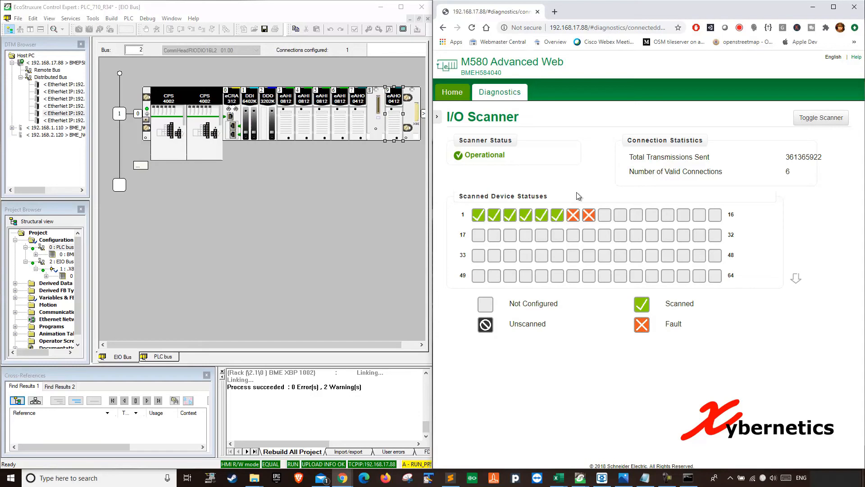
- Disconnect from the PLC and rebuild the entire project
left_click(273, 163)
left_click(111, 18)
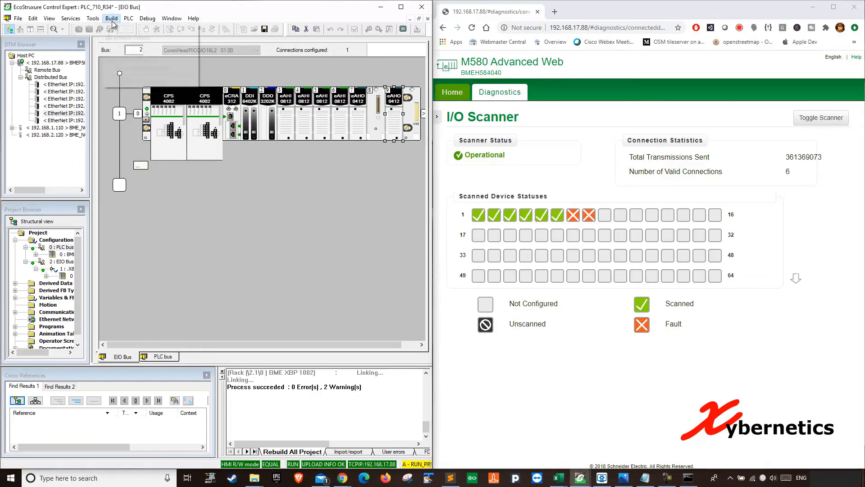
key("Escape")
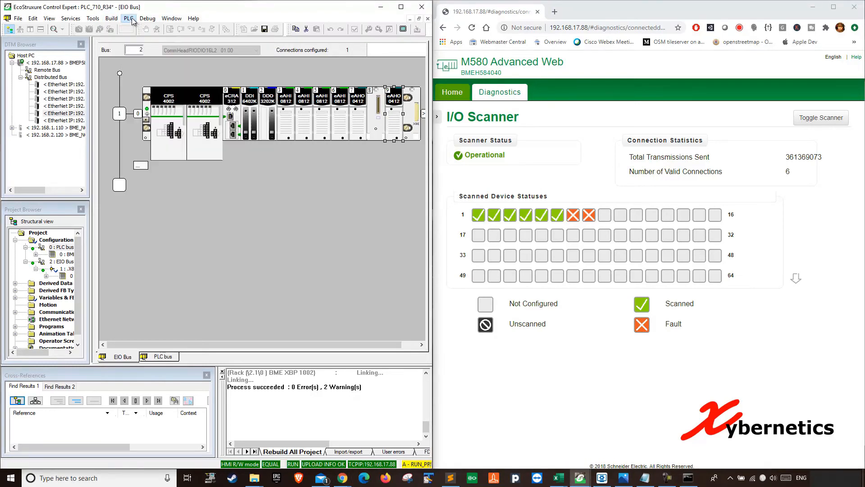
left_click(128, 18)
left_click(135, 30)
left_click(283, 260)
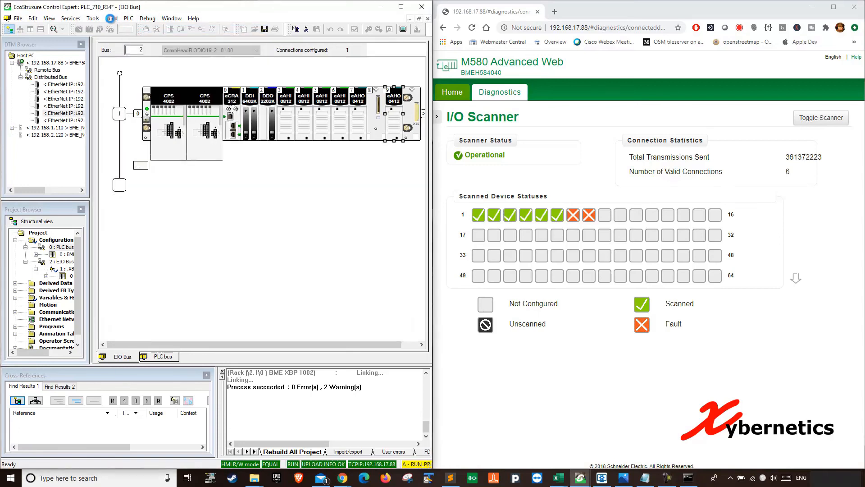
left_click(112, 20)
left_click(135, 59)
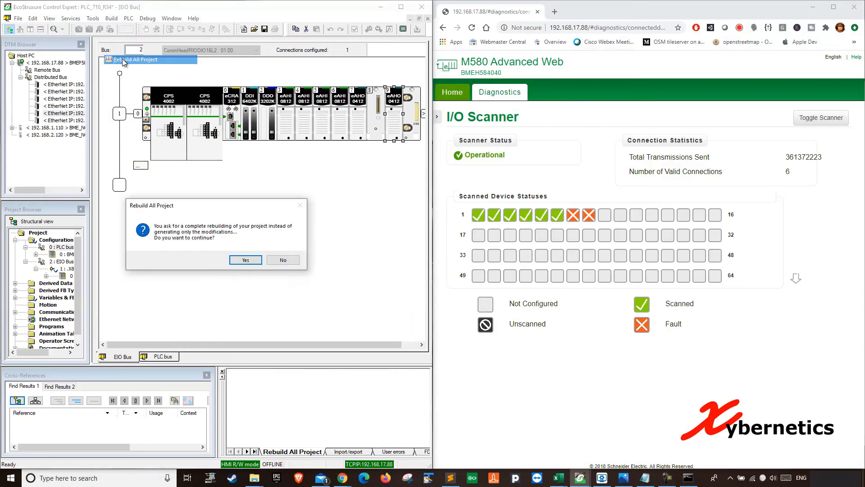
left_click(239, 262)
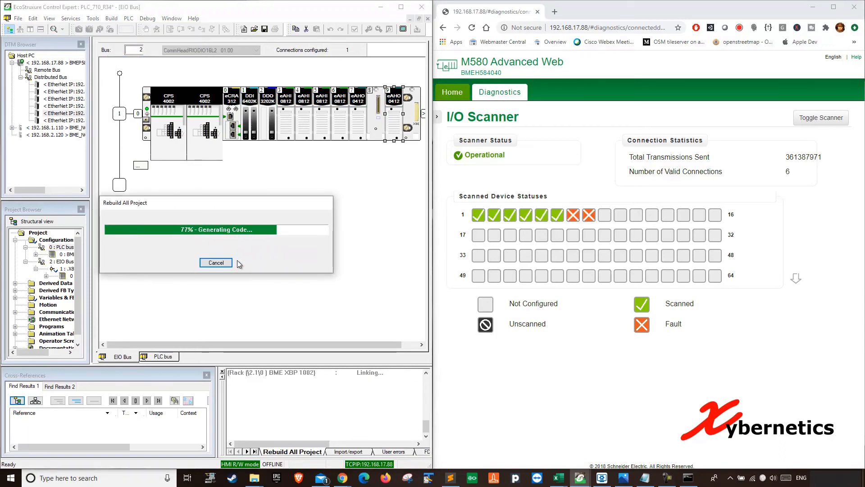
- Reconnect to the PLC, transfer the rebuilt project to it, and put it in Run
left_click(129, 18)
left_click(137, 28)
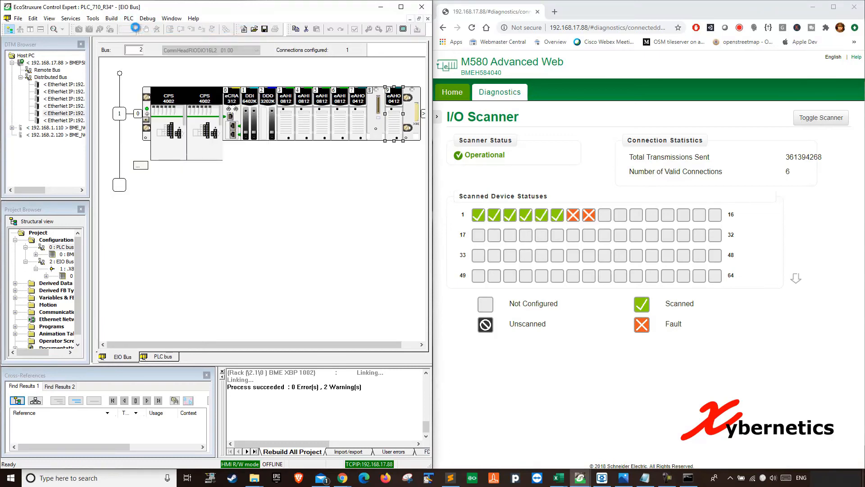
left_click(128, 18)
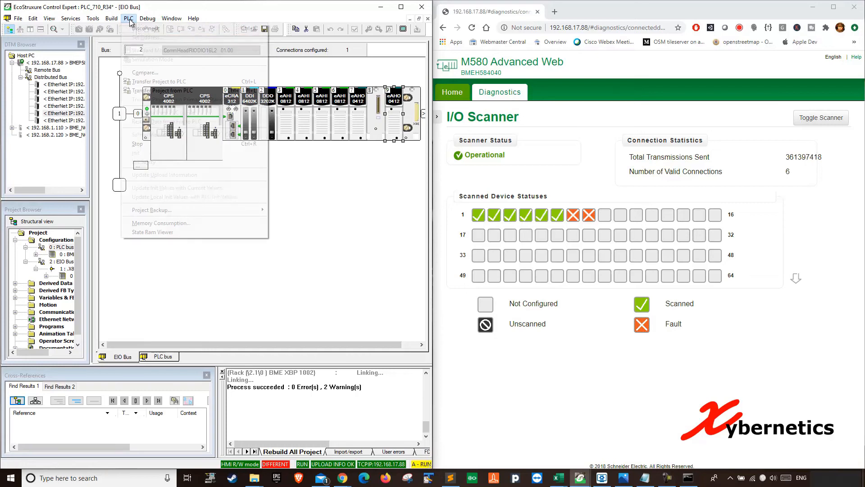
left_click(153, 82)
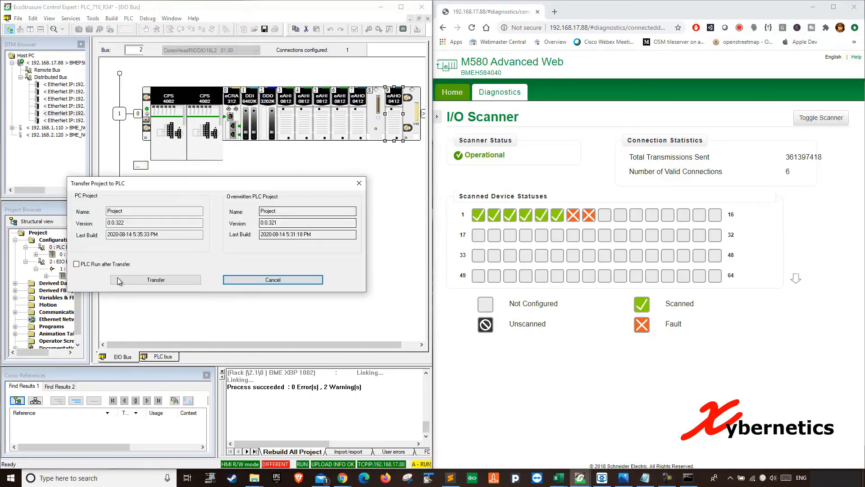
left_click(155, 280)
left_click(219, 272)
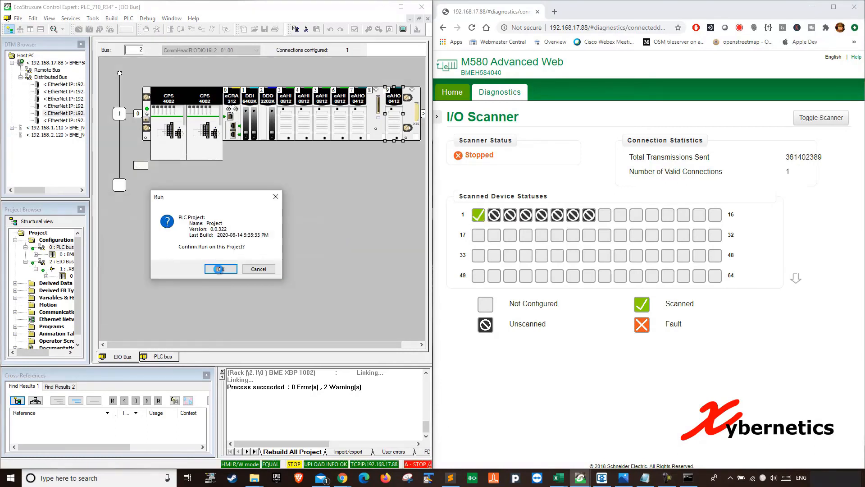
left_click(219, 269)
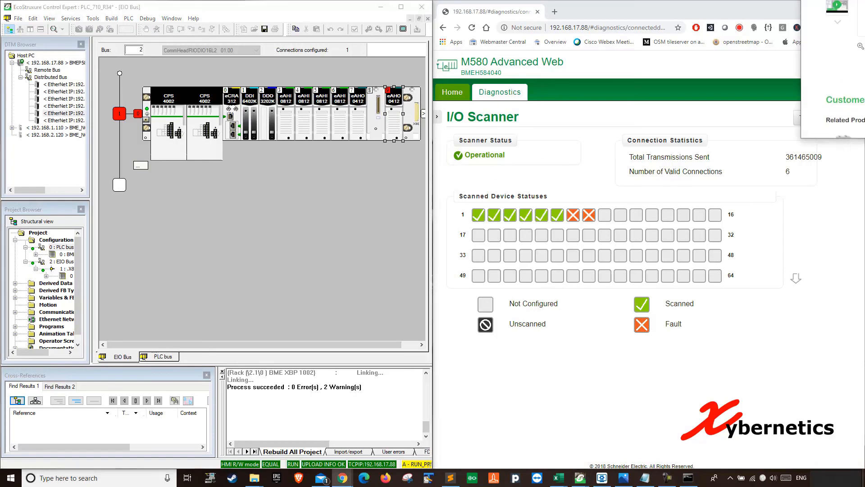
- Examine the BMXAMO0802 analog output module's product page against the modules in the remote rack, and move the page out of view
left_click_drag(864, 5, 700, 33)
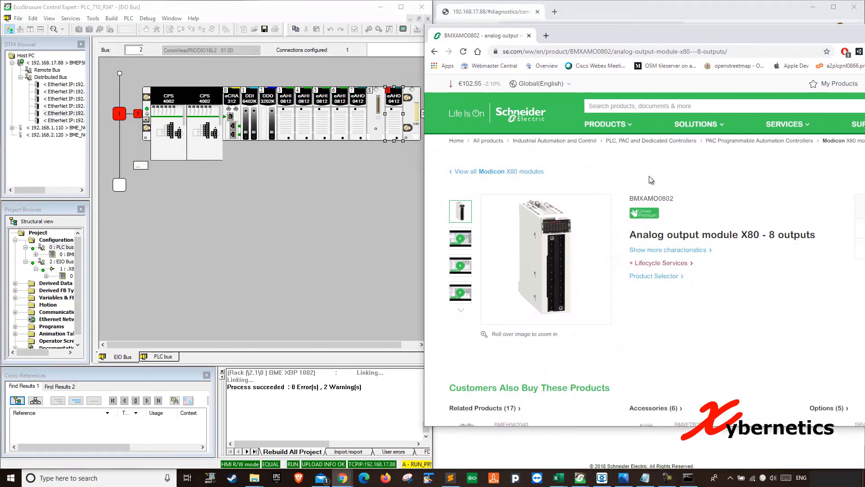
left_click_drag(631, 196, 657, 200)
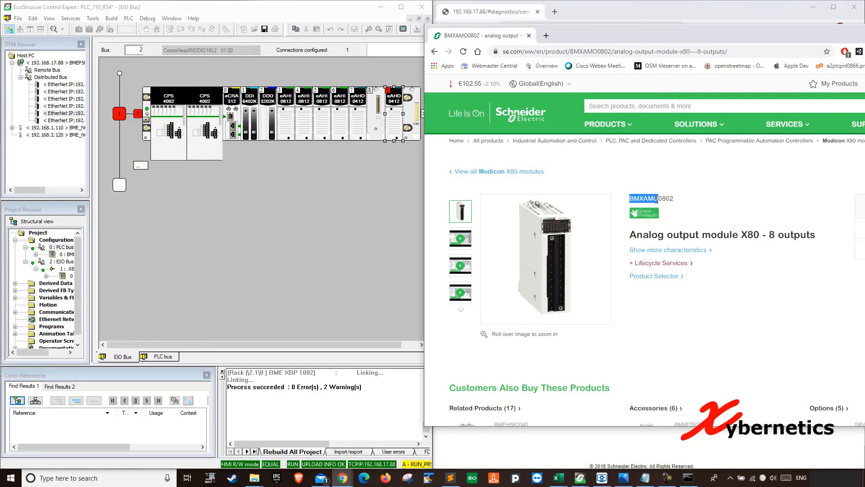
mouse_move(531, 264)
left_click_drag(625, 34, 636, 33)
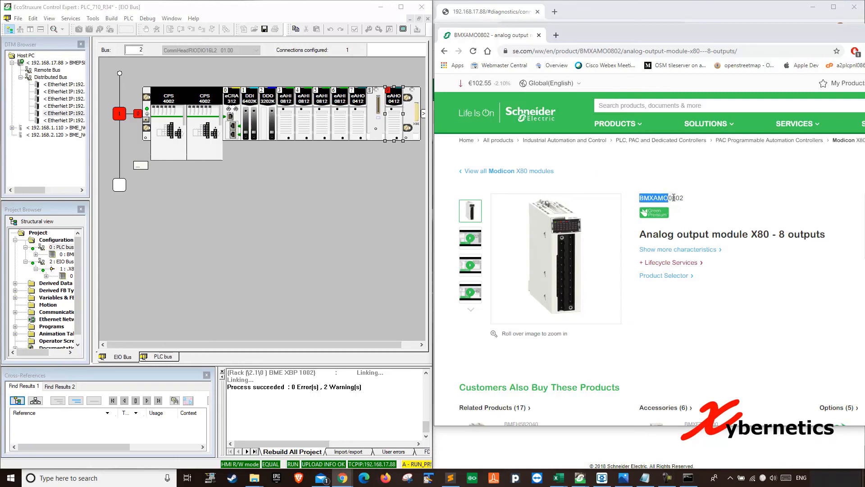
left_click(670, 183)
left_click_drag(732, 32, 719, 0)
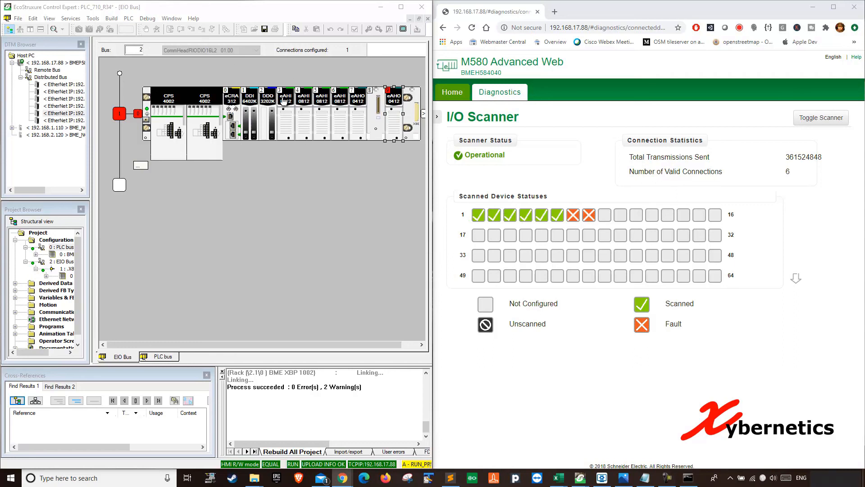
left_click(304, 106)
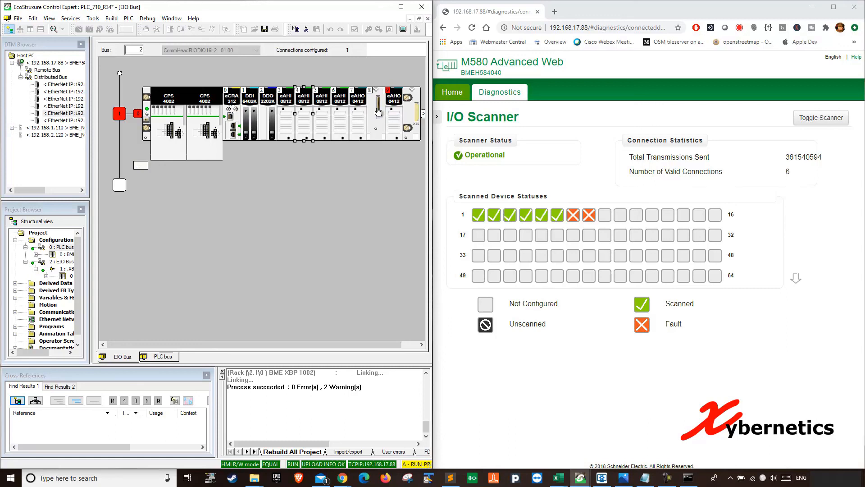
left_click_drag(864, 0, 694, 0)
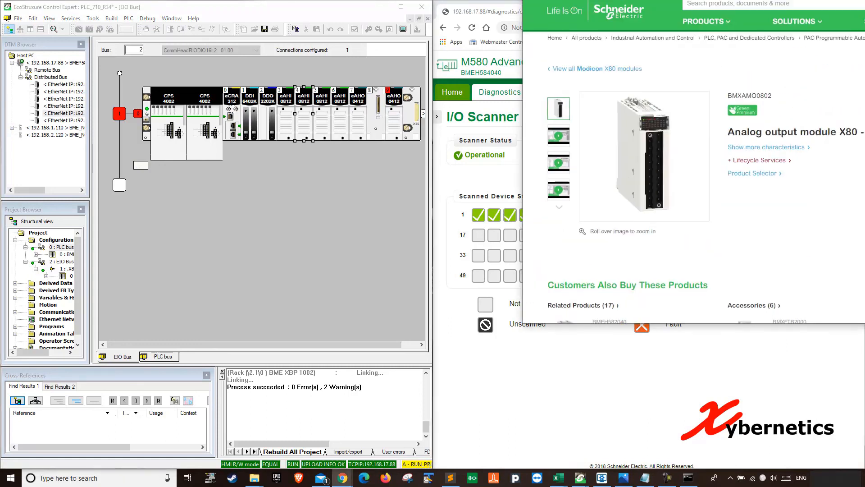
left_click_drag(864, 0, 695, 36)
left_click_drag(693, 44, 793, 0)
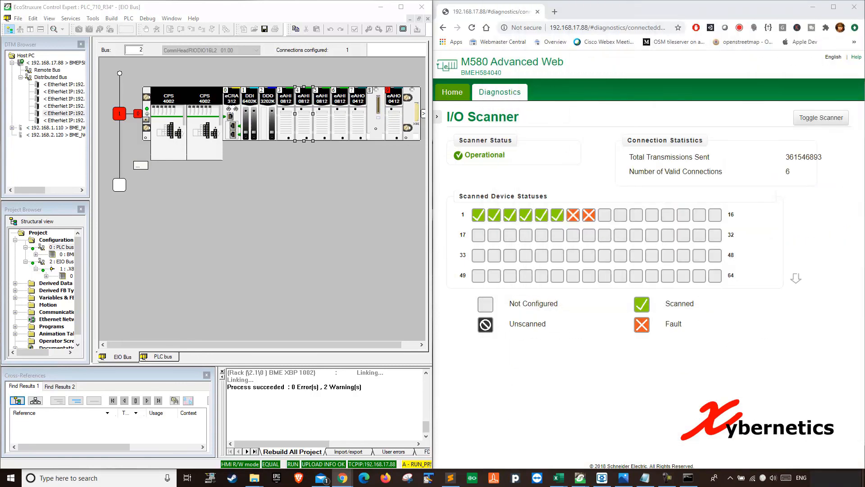
- Reopen the slot 9 BME AHO 0412 configuration, disable Wiring CTRL for channels 0 to 3, and validate the offline modification
double_click(393, 116)
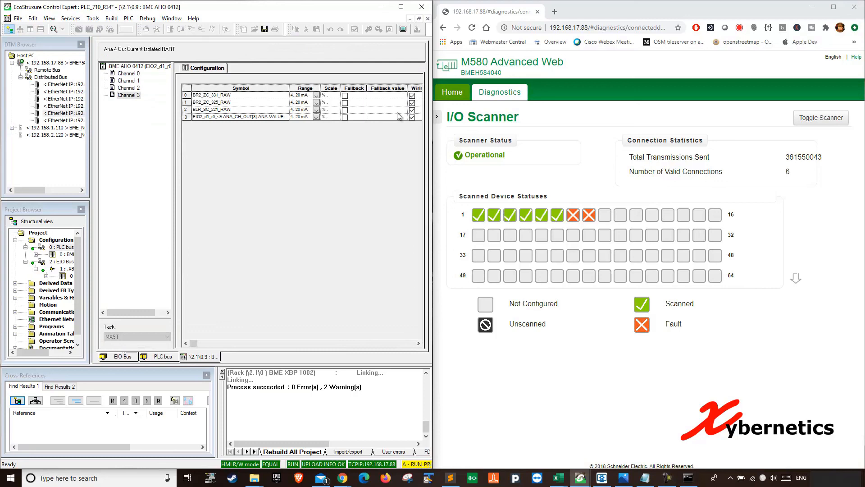
left_click(401, 6)
left_click(412, 92)
left_click(412, 99)
left_click(411, 107)
left_click(411, 113)
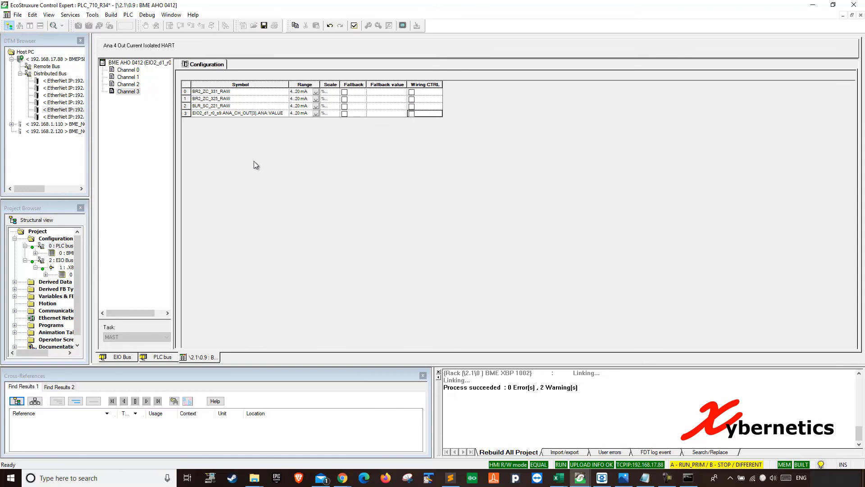
left_click(354, 25)
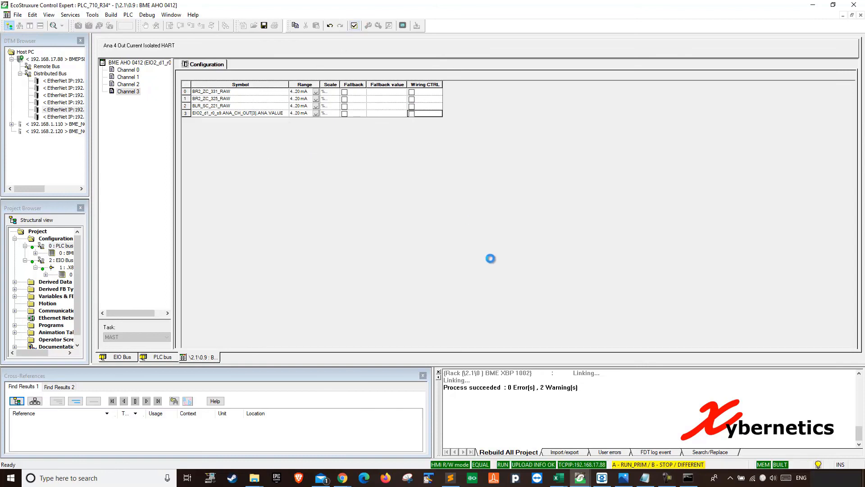
left_click(440, 257)
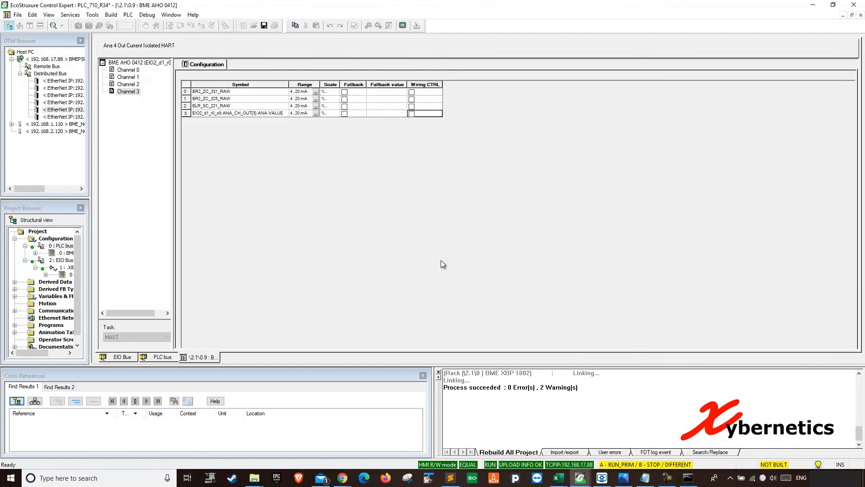